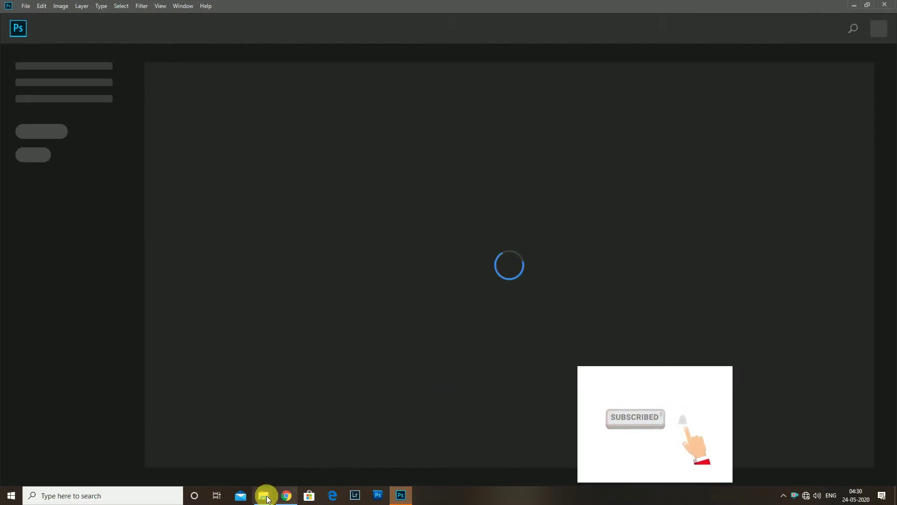
- Bring the youtube work folder of source images to the front from the taskbar
{"action": "mouse_move", "coordinate": [263, 496]}
{"action": "left_click", "coordinate": [287, 464]}
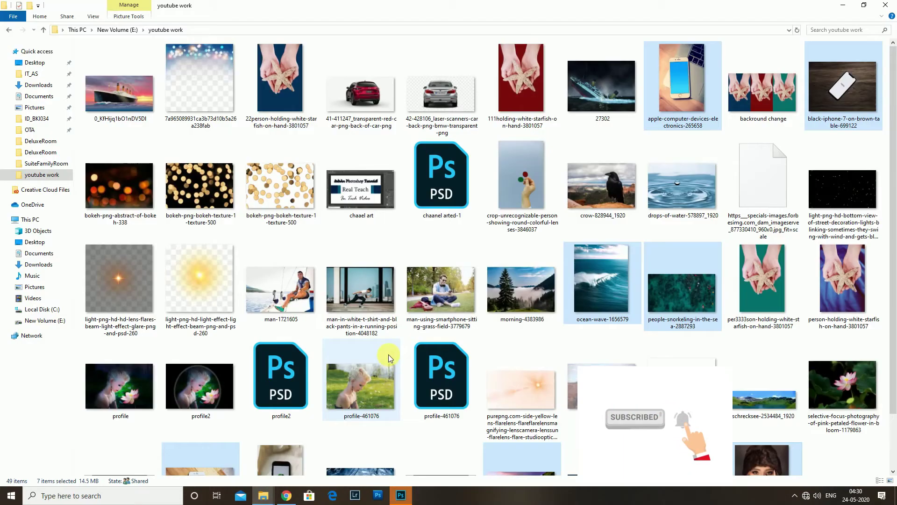
- Select Titanic image 27302 and the iPhone-on-brown-table photo and drag them onto Photoshop
{"action": "left_click", "coordinate": [617, 106]}
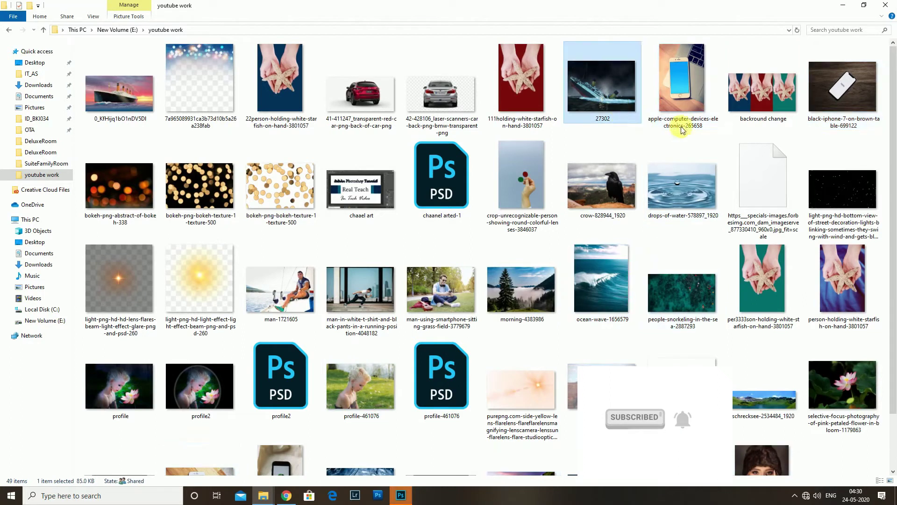
{"action": "left_click", "coordinate": [828, 105], "text": "ctrl"}
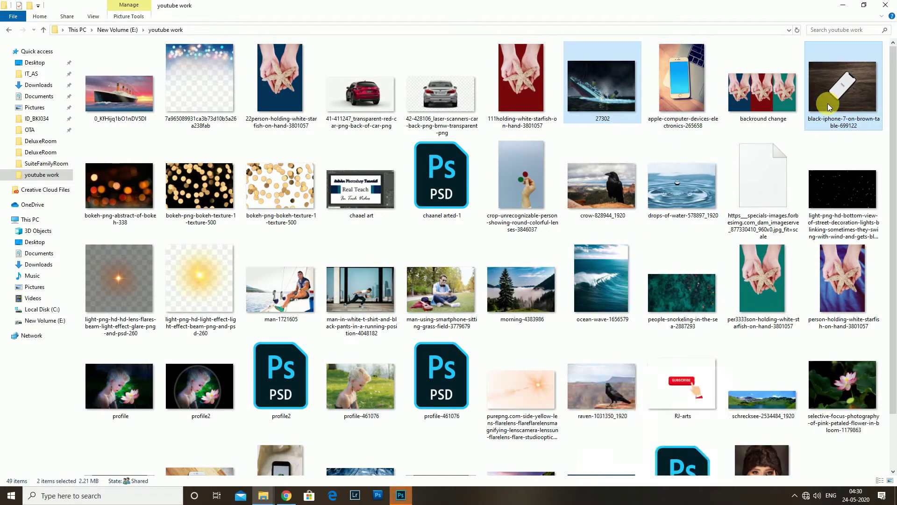
{"action": "scroll", "coordinate": [828, 105], "scroll_direction": "down", "scroll_amount": 2}
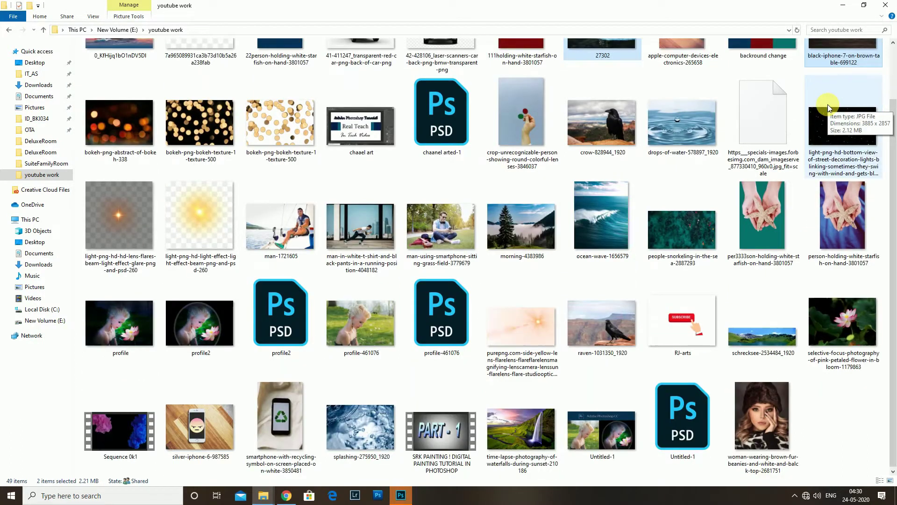
{"action": "scroll", "coordinate": [841, 117], "scroll_direction": "up", "scroll_amount": 2}
{"action": "left_click_drag", "start_coordinate": [856, 122], "coordinate": [545, 418]}
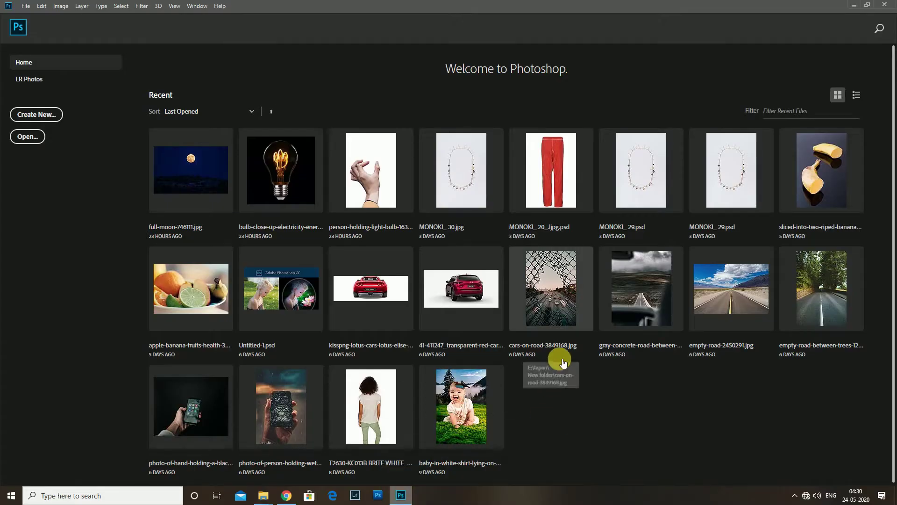
- Open both photos and Quick-Select the ship's hull and bow deck
{"action": "left_click_drag", "start_coordinate": [545, 418], "coordinate": [559, 360]}
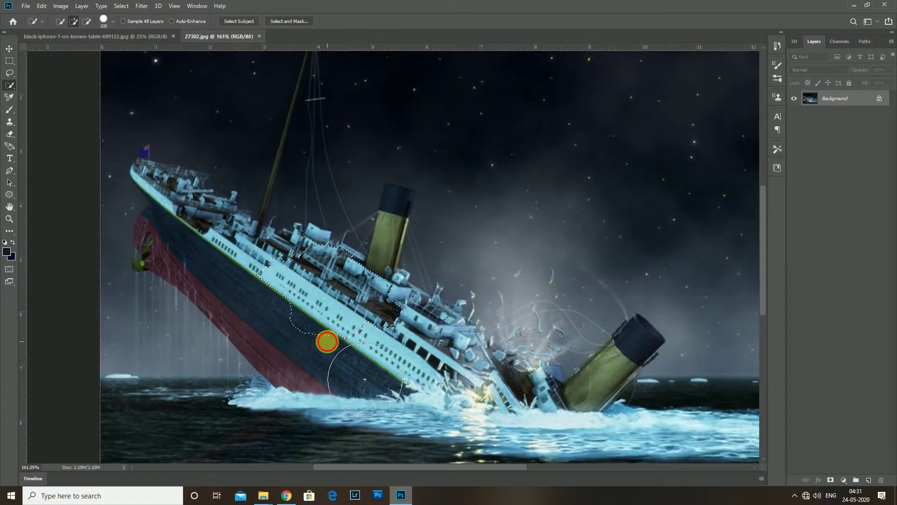
{"action": "left_click_drag", "start_coordinate": [327, 341], "coordinate": [379, 396]}
{"action": "scroll", "coordinate": [327, 364], "scroll_direction": "down", "scroll_amount": 2}
{"action": "left_click_drag", "start_coordinate": [281, 341], "coordinate": [252, 285]}
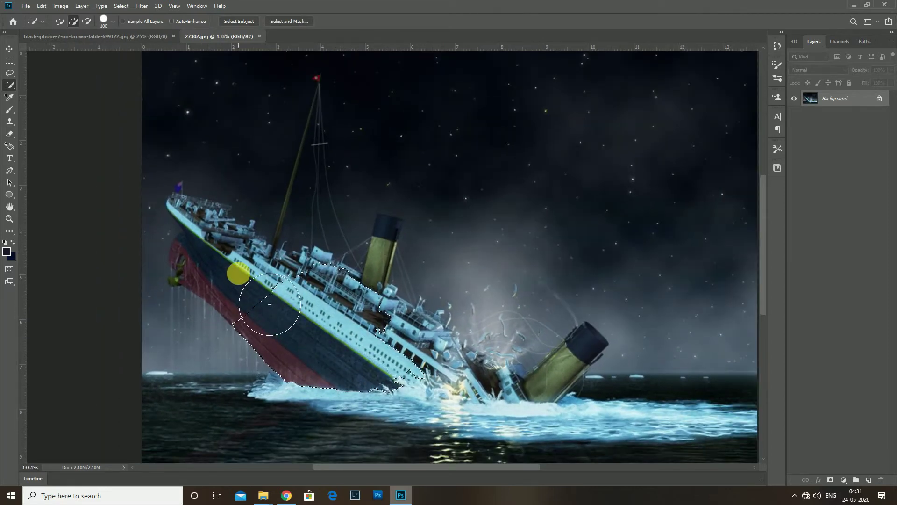
{"action": "scroll", "coordinate": [329, 332], "scroll_direction": "up", "scroll_amount": 3}
{"action": "key", "text": "bracketleft"}
{"action": "key", "text": "bracketleft"}
{"action": "key", "text": "bracketleft"}
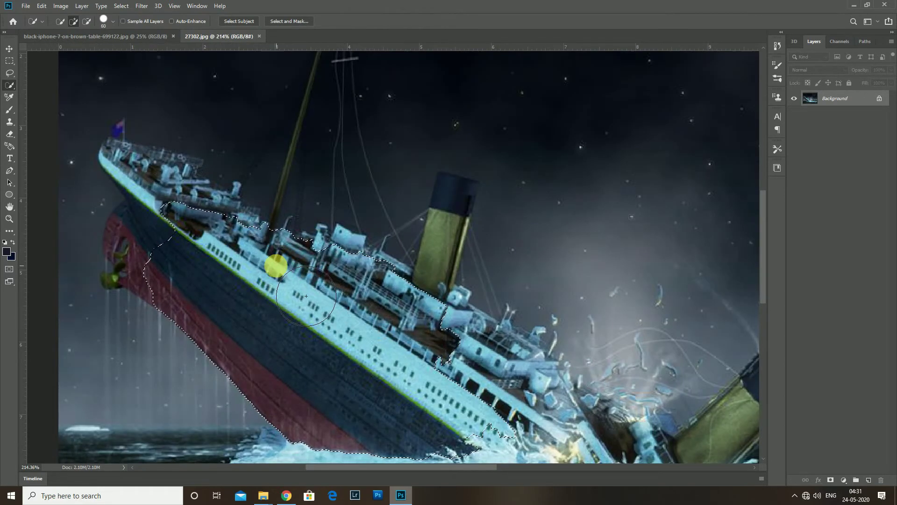
{"action": "mouse_move", "coordinate": [328, 333]}
{"action": "left_mouse_down"}
{"action": "mouse_move", "coordinate": [182, 246]}
{"action": "mouse_move", "coordinate": [175, 283]}
{"action": "mouse_move", "coordinate": [113, 282]}
{"action": "left_mouse_up"}
- With a smaller brush, add the bow, flag, deck and yellow funnel to the selection
{"action": "key", "text": "bracketleft"}
{"action": "key", "text": "bracketleft"}
{"action": "key", "text": "bracketleft"}
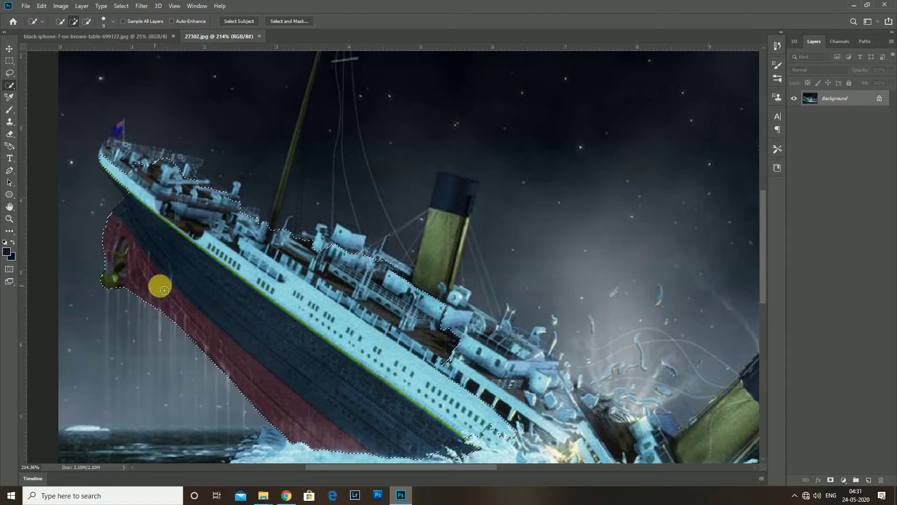
{"action": "scroll", "coordinate": [274, 260], "scroll_direction": "down", "scroll_amount": 3}
{"action": "scroll", "coordinate": [168, 262], "scroll_direction": "up", "scroll_amount": 2}
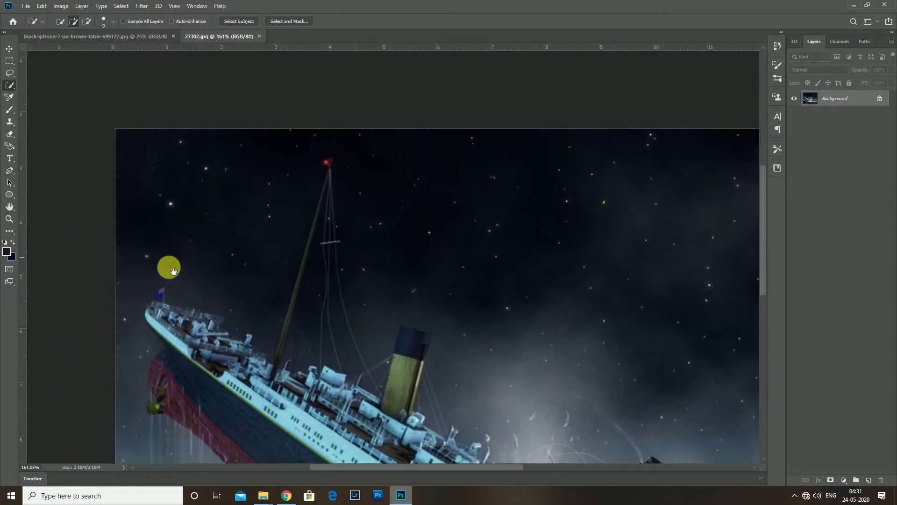
{"action": "scroll", "coordinate": [173, 358], "scroll_direction": "up", "scroll_amount": 2}
{"action": "scroll", "coordinate": [147, 383], "scroll_direction": "up", "scroll_amount": 1}
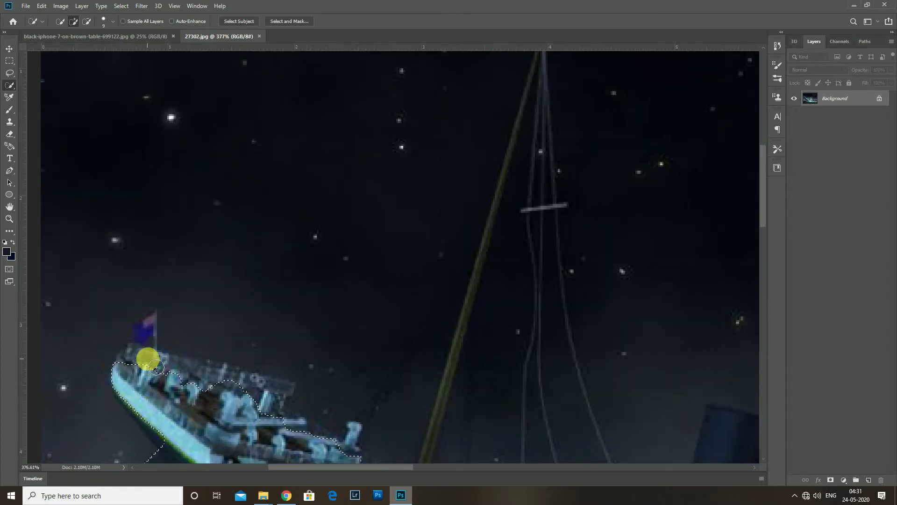
{"action": "mouse_move", "coordinate": [283, 406]}
{"action": "left_mouse_down"}
{"action": "mouse_move", "coordinate": [275, 331]}
{"action": "mouse_move", "coordinate": [335, 356]}
{"action": "left_mouse_up"}
{"action": "scroll", "coordinate": [316, 341], "scroll_direction": "down", "scroll_amount": 1}
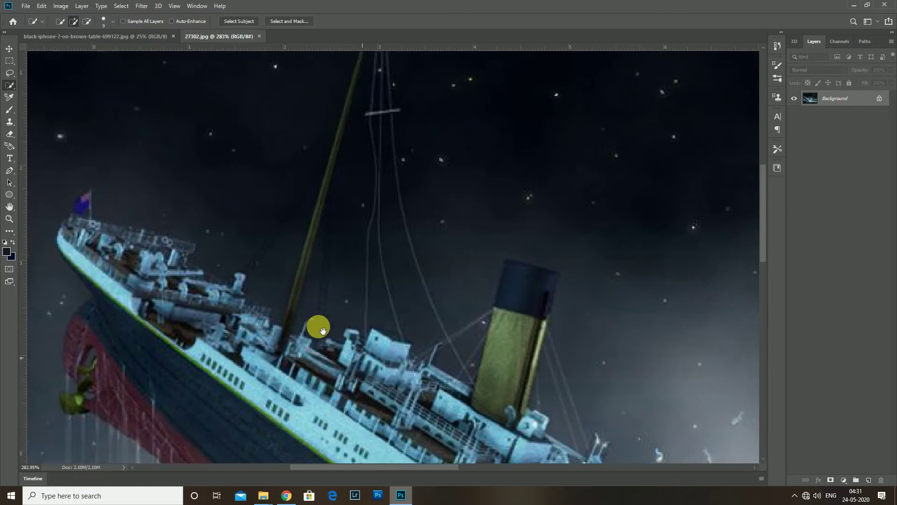
{"action": "scroll", "coordinate": [316, 325], "scroll_direction": "down", "scroll_amount": 1}
{"action": "scroll", "coordinate": [317, 317], "scroll_direction": "down", "scroll_amount": 1}
{"action": "mouse_move", "coordinate": [331, 304]}
{"action": "left_mouse_down"}
{"action": "mouse_move", "coordinate": [414, 318]}
{"action": "mouse_move", "coordinate": [431, 244]}
{"action": "left_mouse_up"}
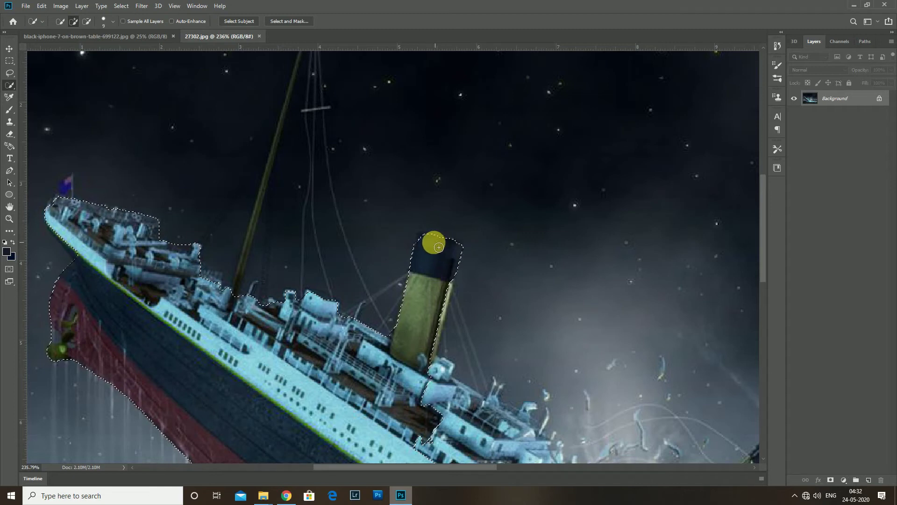
{"action": "scroll", "coordinate": [420, 245], "scroll_direction": "down", "scroll_amount": 1}
{"action": "key", "text": "p"}
{"action": "scroll", "coordinate": [424, 335], "scroll_direction": "up", "scroll_amount": 1}
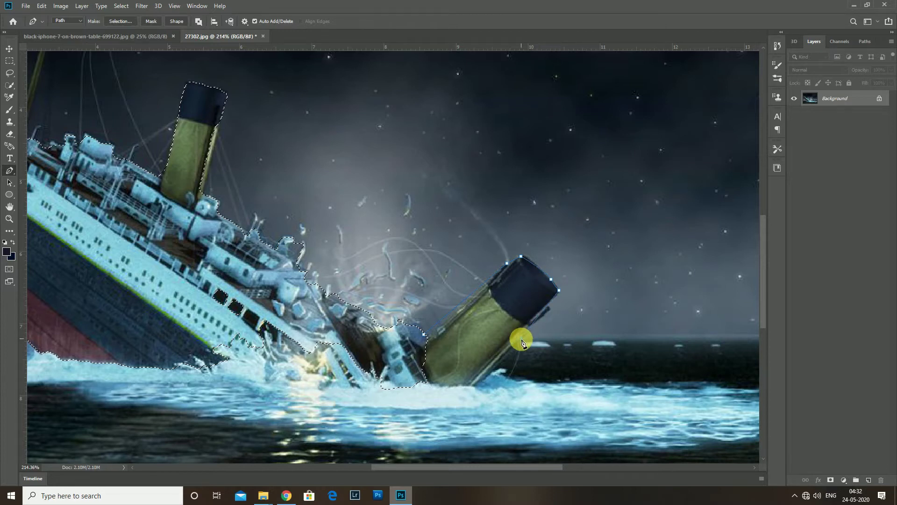
- Draw a Pen path around the sea below the ship and add it to the selection
{"action": "scroll", "coordinate": [522, 342], "scroll_direction": "down", "scroll_amount": 2}
{"action": "scroll", "coordinate": [696, 319], "scroll_direction": "down", "scroll_amount": 1}
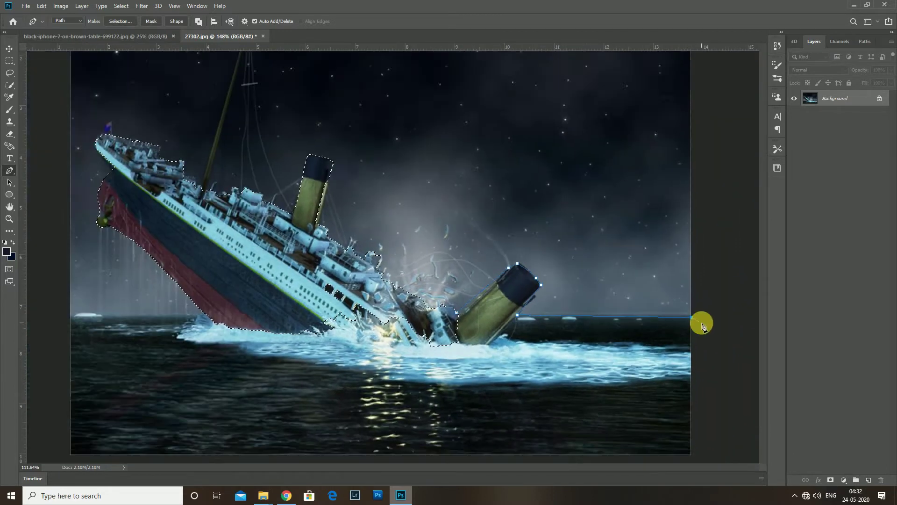
{"action": "scroll", "coordinate": [674, 411], "scroll_direction": "down", "scroll_amount": 1}
{"action": "scroll", "coordinate": [608, 420], "scroll_direction": "down", "scroll_amount": 1}
{"action": "left_click", "coordinate": [531, 431]}
{"action": "left_click", "coordinate": [373, 423]}
{"action": "left_click", "coordinate": [297, 418]}
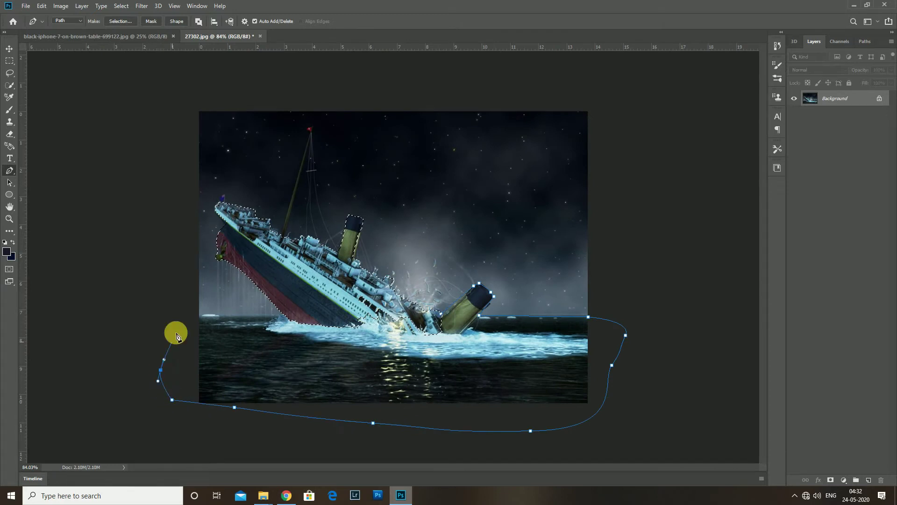
{"action": "scroll", "coordinate": [268, 326], "scroll_direction": "up", "scroll_amount": 2}
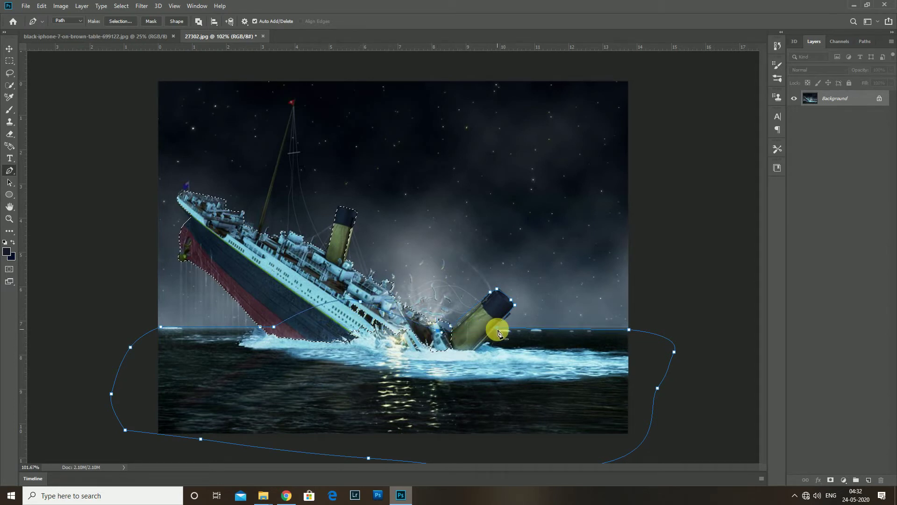
{"action": "key", "text": "ctrl+Return"}
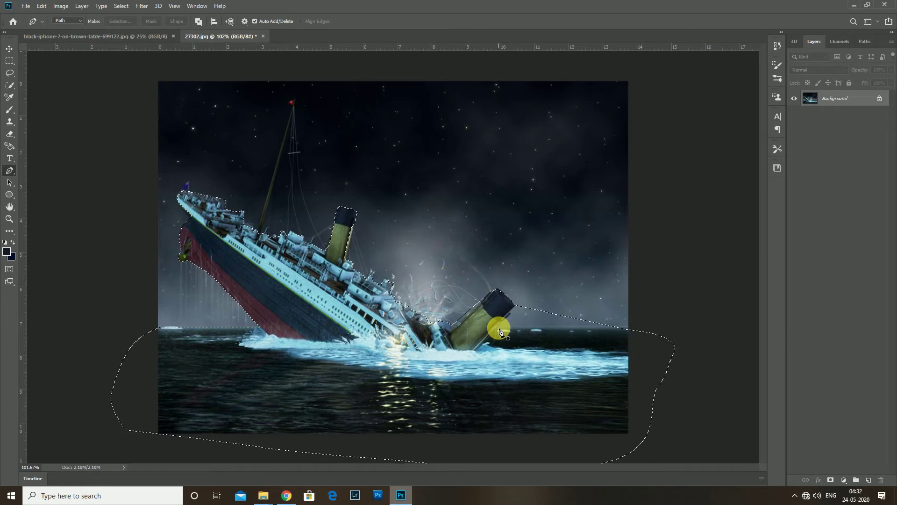
- Subtract stray sky and a small protrusion near the bow deck using Quick Selection
{"action": "scroll", "coordinate": [177, 245], "scroll_direction": "up", "scroll_amount": 2}
{"action": "scroll", "coordinate": [184, 233], "scroll_direction": "up", "scroll_amount": 2}
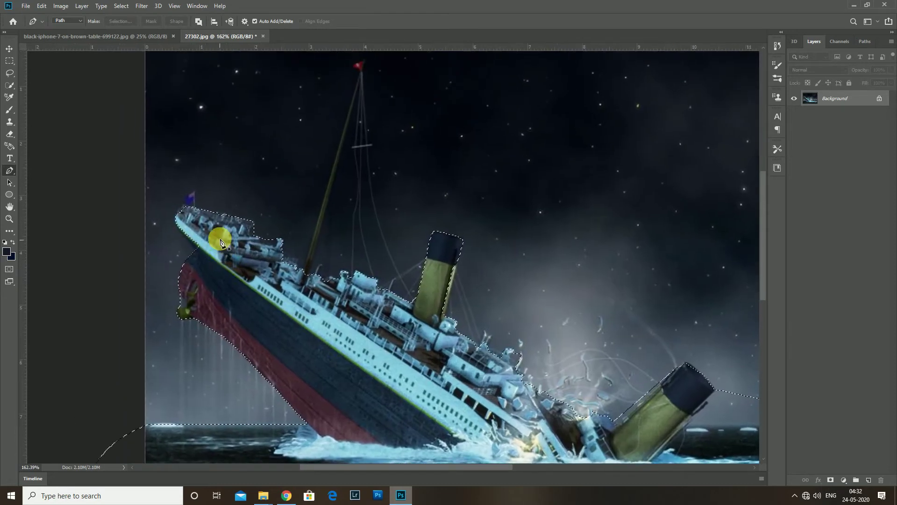
{"action": "scroll", "coordinate": [192, 229], "scroll_direction": "up", "scroll_amount": 2}
{"action": "key", "text": "w"}
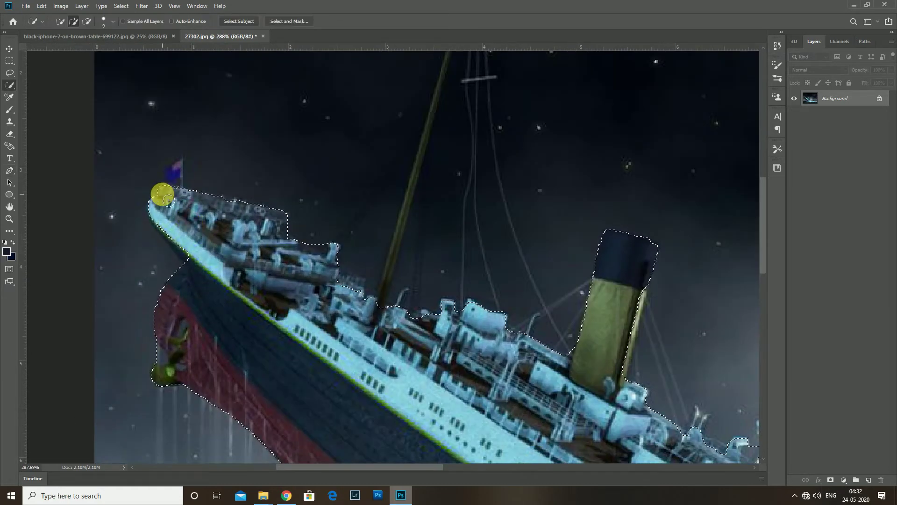
{"action": "scroll", "coordinate": [260, 220], "scroll_direction": "right", "scroll_amount": 2}
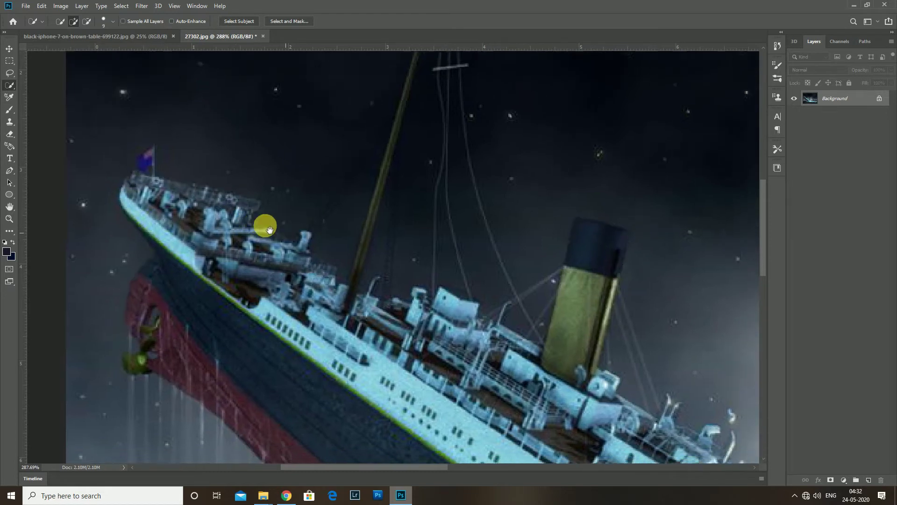
{"action": "scroll", "coordinate": [268, 231], "scroll_direction": "up", "scroll_amount": 1}
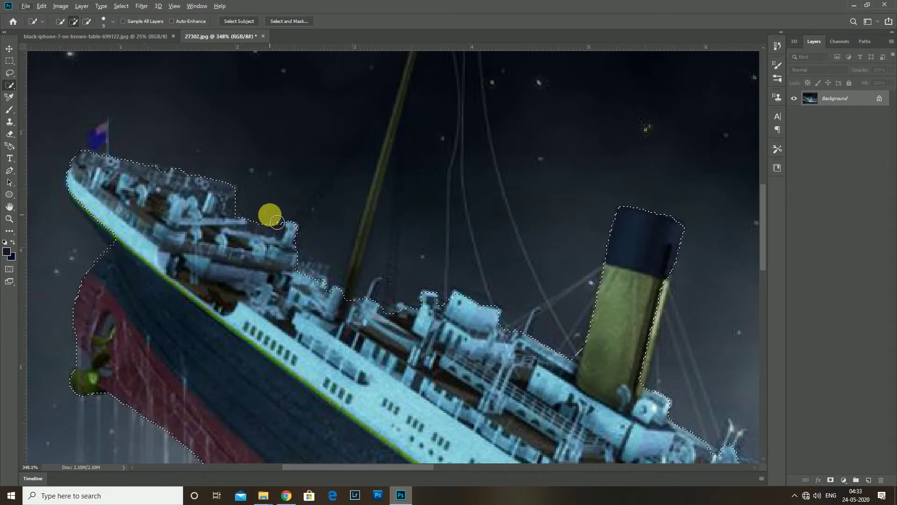
{"action": "scroll", "coordinate": [280, 227], "scroll_direction": "up", "scroll_amount": 1}
{"action": "left_click_drag", "start_coordinate": [284, 229], "coordinate": [272, 246]}
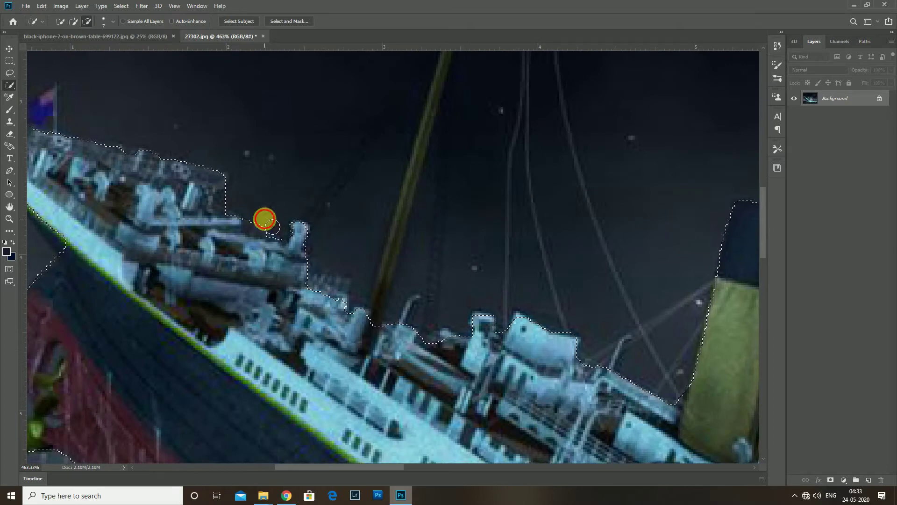
{"action": "left_click_drag", "start_coordinate": [267, 243], "coordinate": [300, 233]}
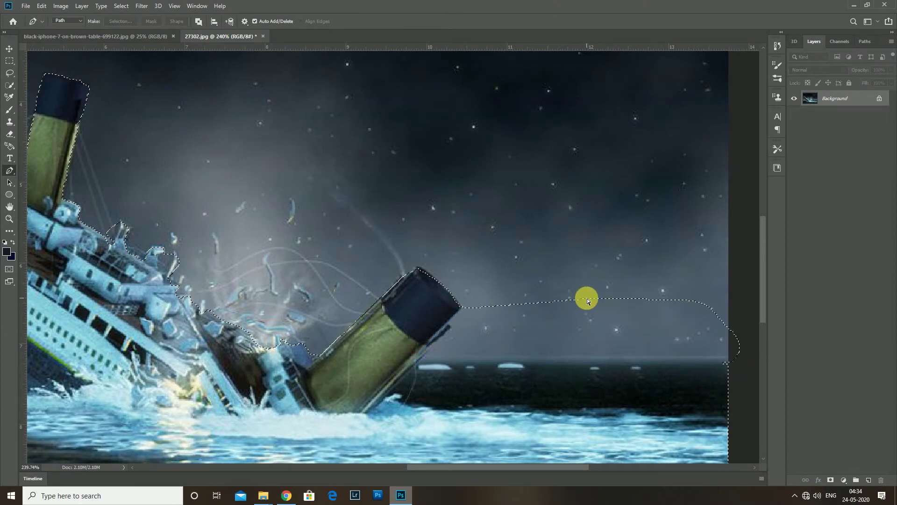
{"action": "scroll", "coordinate": [587, 298], "scroll_direction": "down", "scroll_amount": 1}
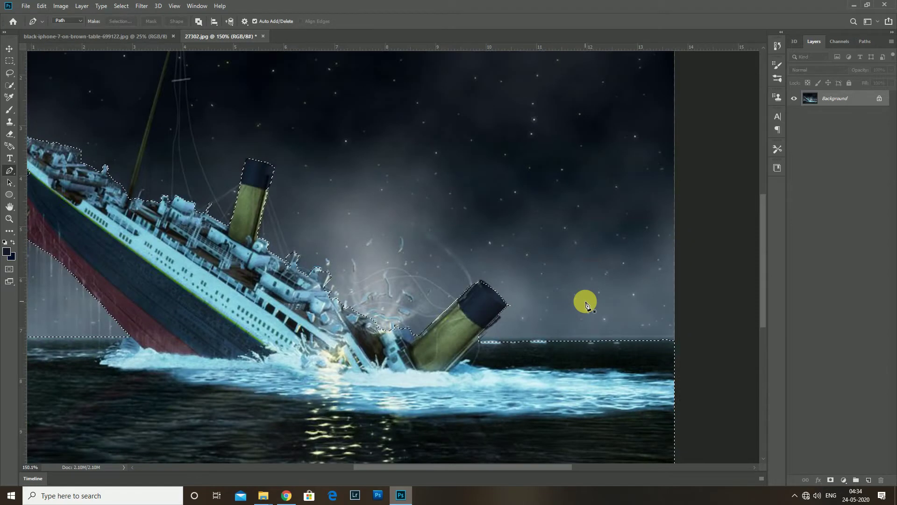
{"action": "scroll", "coordinate": [588, 299], "scroll_direction": "down", "scroll_amount": 1}
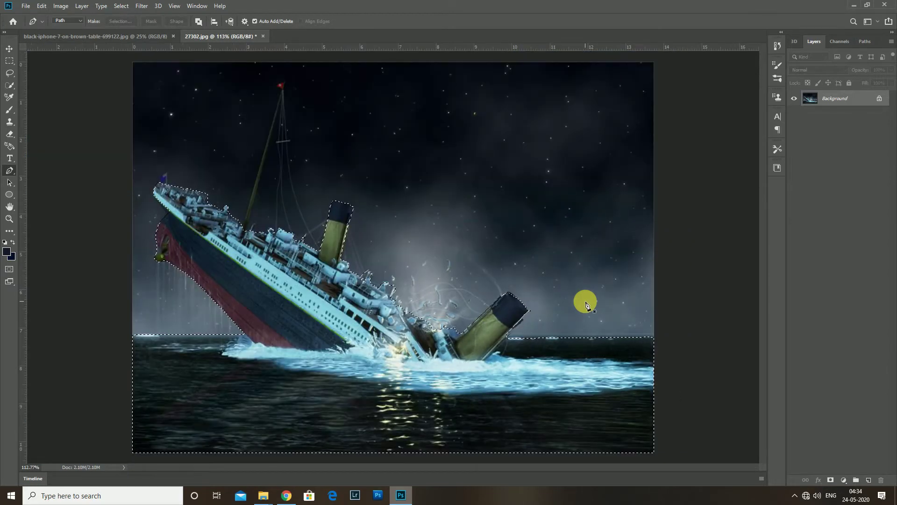
{"action": "scroll", "coordinate": [586, 304], "scroll_direction": "up", "scroll_amount": 1}
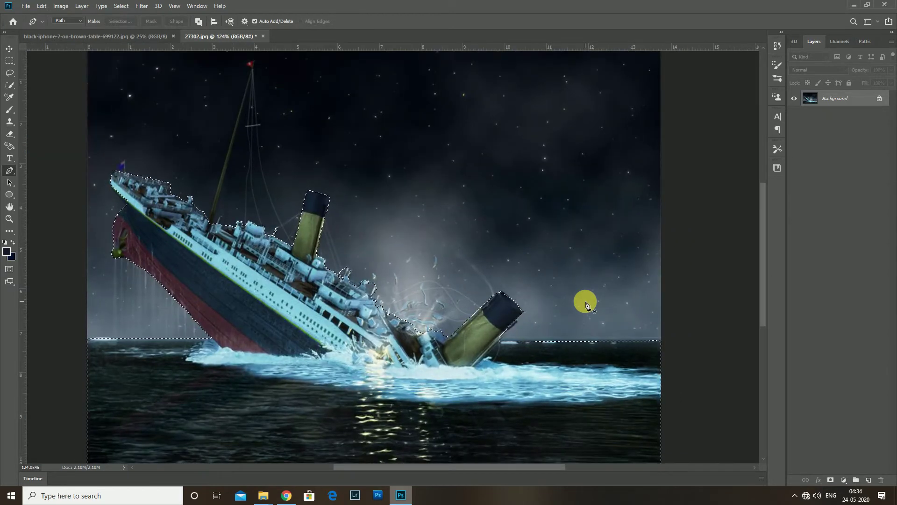
- Feather the ship selection by 0.5 px and paste it into the iPhone photo
{"action": "key", "text": "shift+F6"}
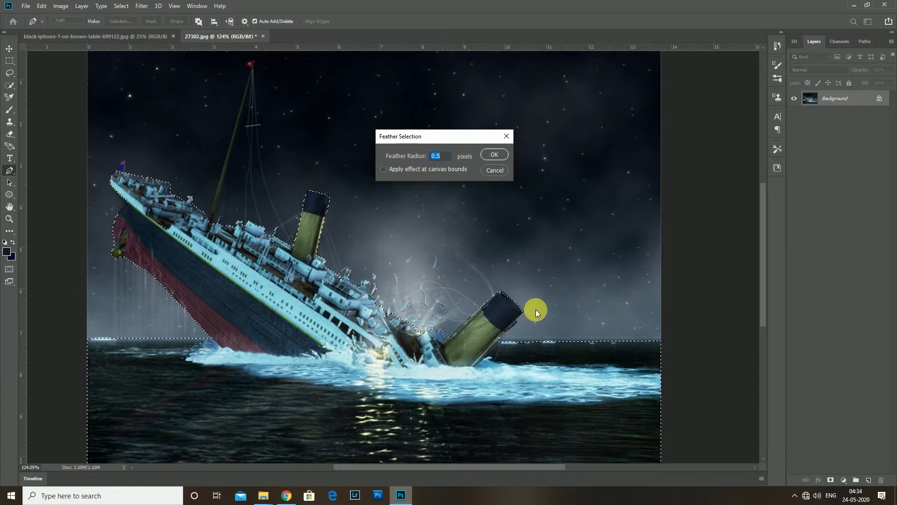
{"action": "key", "text": "Return"}
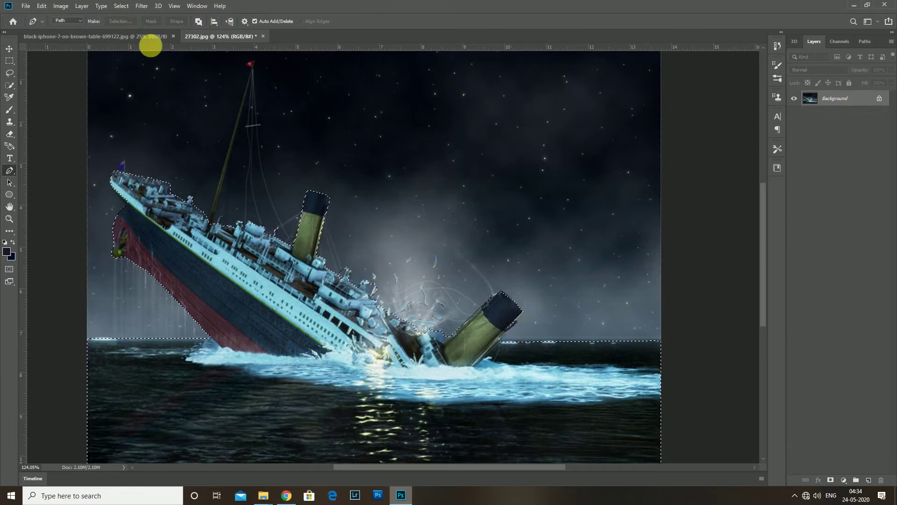
{"action": "left_click", "coordinate": [150, 37]}
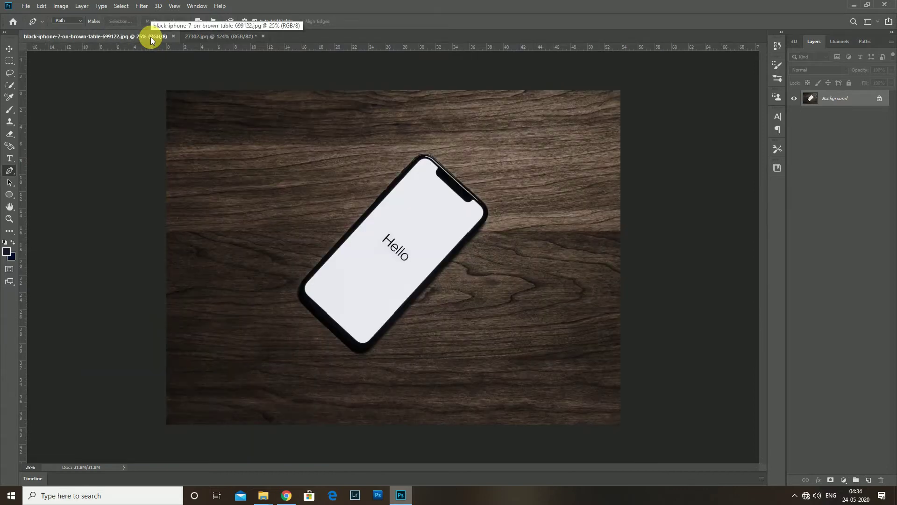
{"action": "key", "text": "ctrl+v"}
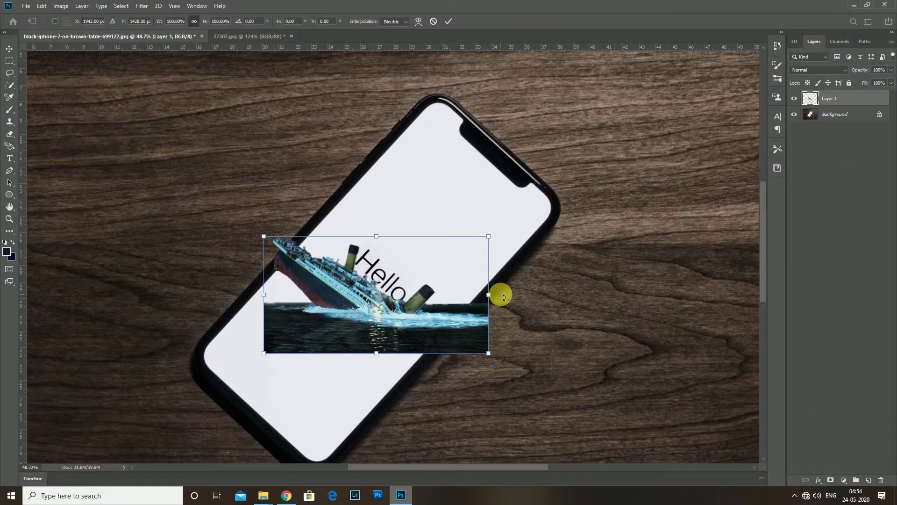
- Rotate Layer 1 to about -49°, scale it to about 140%, and hide the Background layer
{"action": "left_click_drag", "start_coordinate": [503, 297], "coordinate": [470, 207]}
{"action": "scroll", "coordinate": [454, 202], "scroll_direction": "up", "scroll_amount": 2}
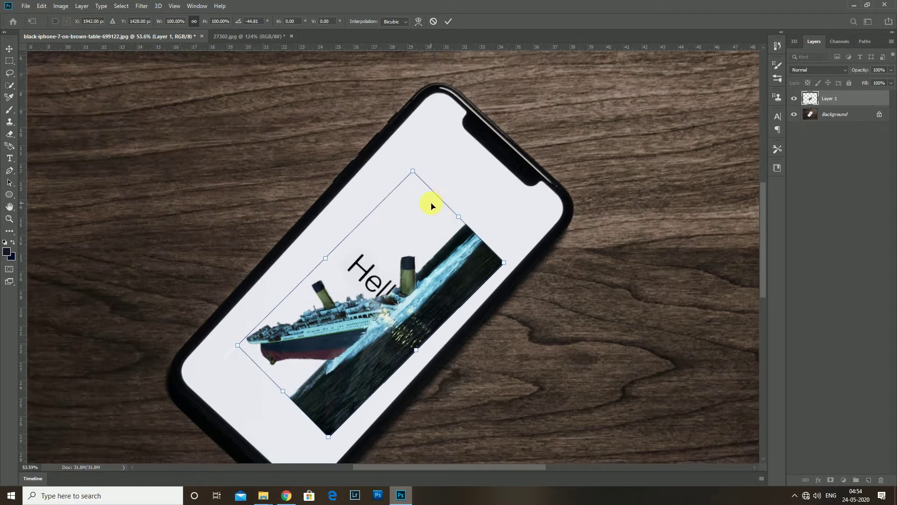
{"action": "scroll", "coordinate": [418, 188], "scroll_direction": "down", "scroll_amount": 2}
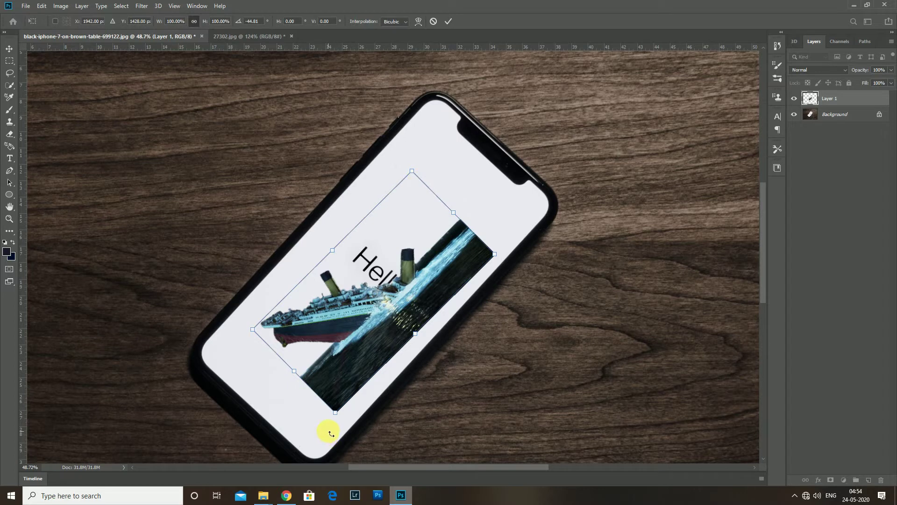
{"action": "left_click_drag", "start_coordinate": [337, 413], "coordinate": [327, 456]}
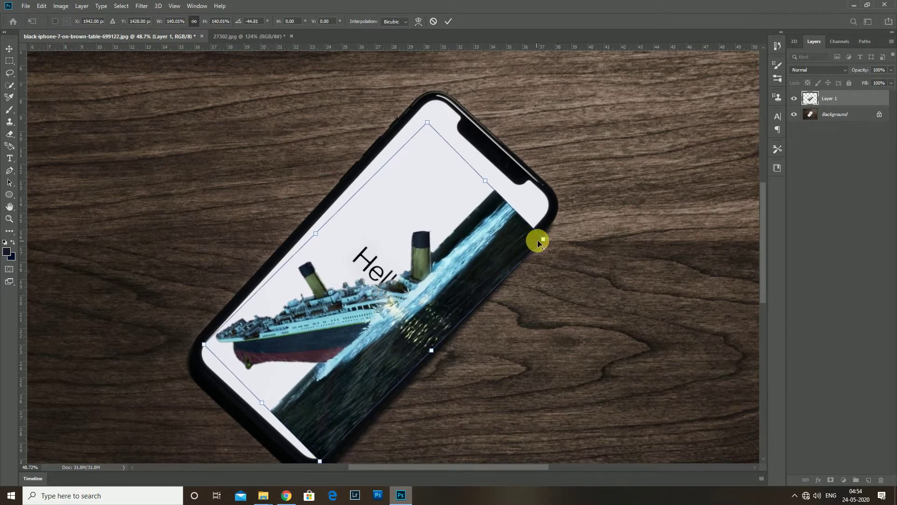
{"action": "left_click_drag", "start_coordinate": [544, 241], "coordinate": [556, 229]}
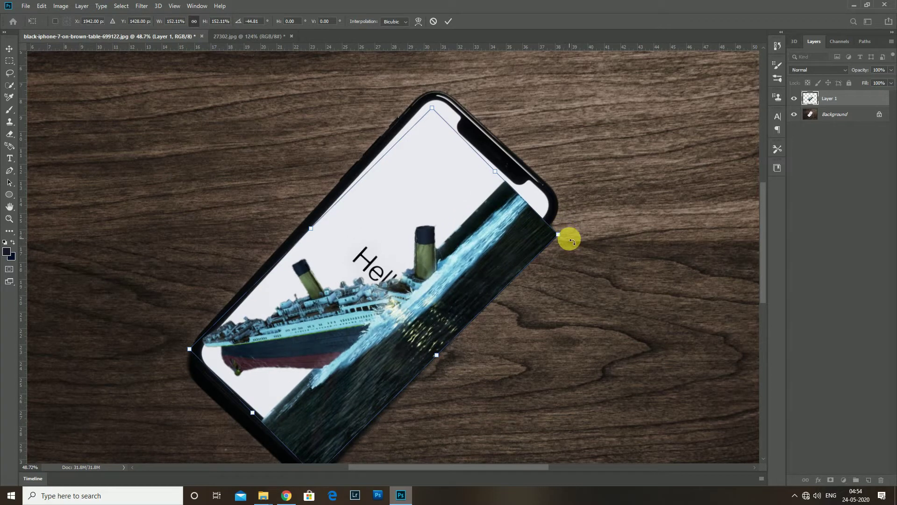
{"action": "left_click_drag", "start_coordinate": [571, 238], "coordinate": [568, 211]}
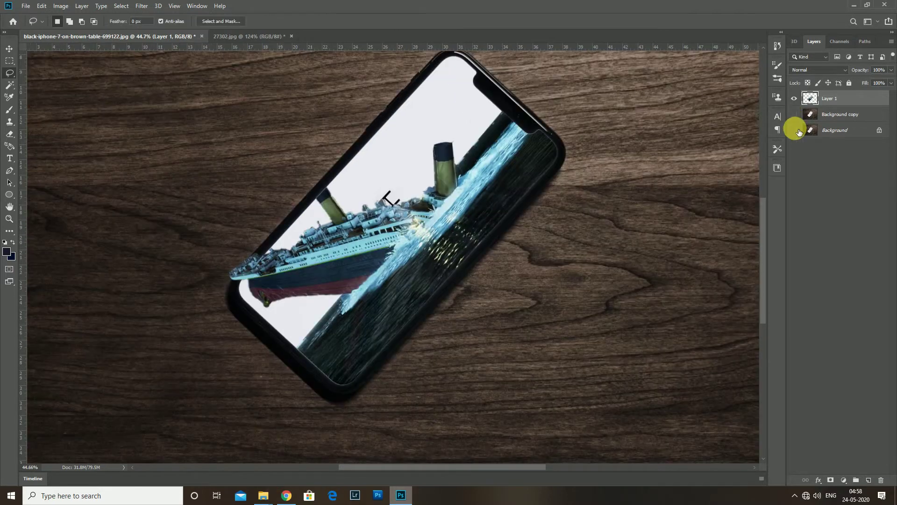
{"action": "left_click", "coordinate": [795, 129]}
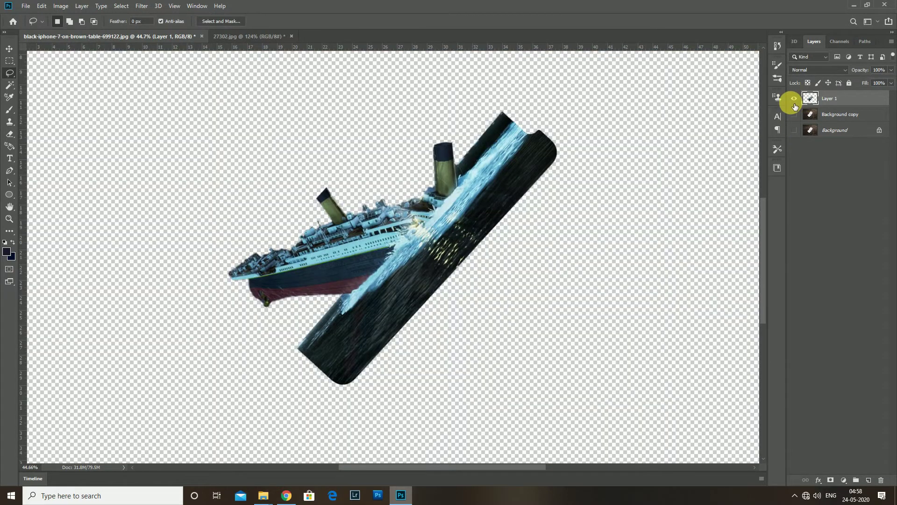
- Fit the canvas in view and enlarge the ship layer from its lower corner
{"action": "left_click", "coordinate": [811, 99], "text": "ctrl"}
{"action": "key", "text": "ctrl+0"}
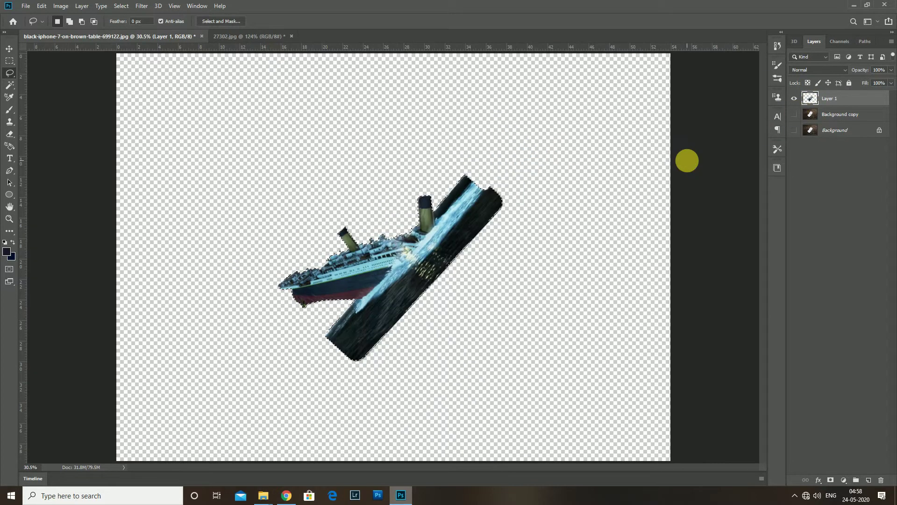
{"action": "key", "text": "ctrl+t"}
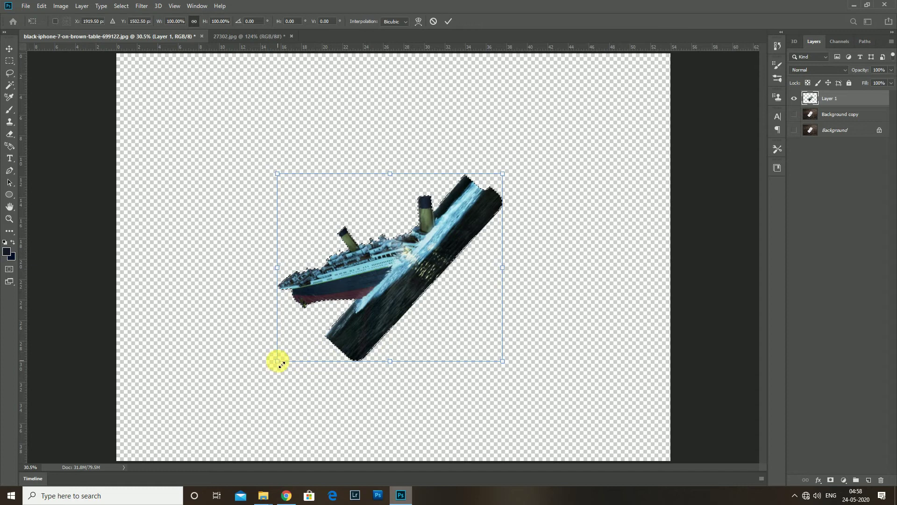
{"action": "left_click_drag", "start_coordinate": [277, 361], "coordinate": [260, 391]}
{"action": "key", "text": "Return"}
{"action": "key", "text": "l"}
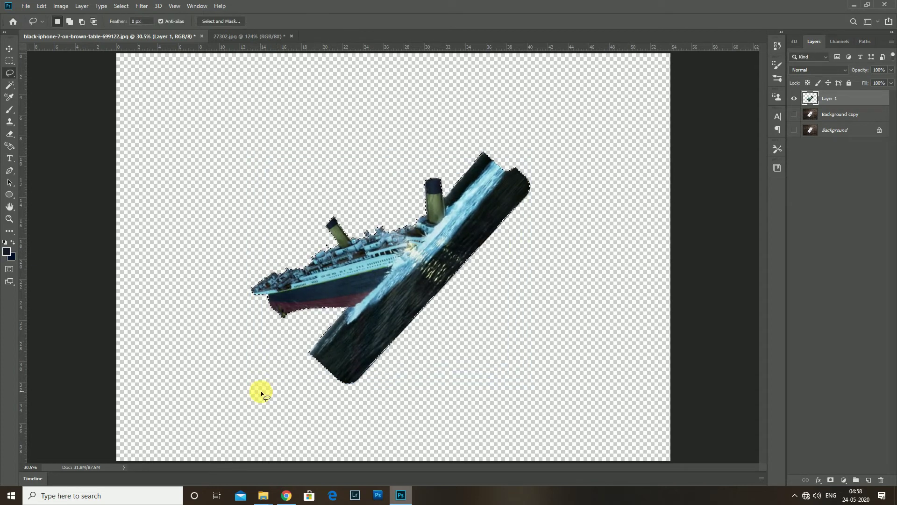
- Show Background copy, move the ship over the phone at about 104%, then hide Background copy
{"action": "left_click", "coordinate": [794, 114]}
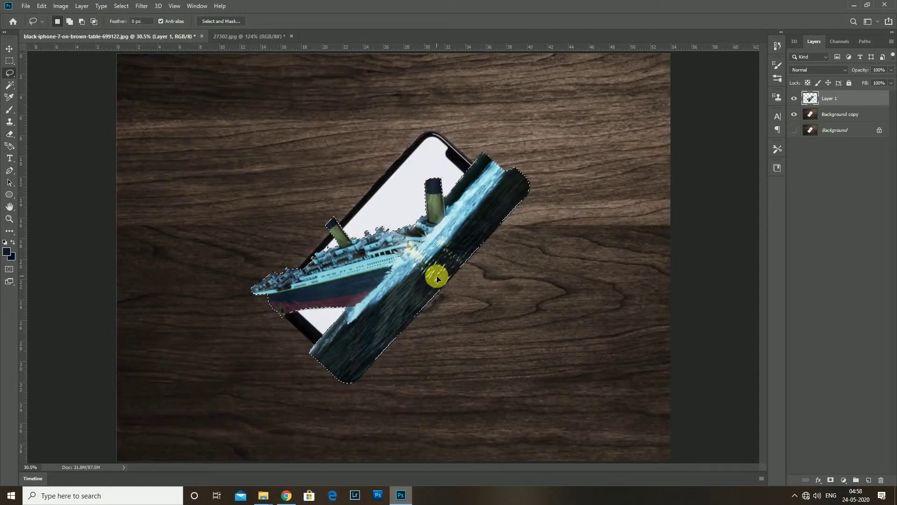
{"action": "key", "text": "v"}
{"action": "scroll", "coordinate": [329, 353], "scroll_direction": "up", "scroll_amount": 2}
{"action": "mouse_move", "coordinate": [362, 329]}
{"action": "left_mouse_down"}
{"action": "mouse_move", "coordinate": [355, 306]}
{"action": "mouse_move", "coordinate": [366, 310]}
{"action": "mouse_move", "coordinate": [374, 290]}
{"action": "left_mouse_up"}
{"action": "key", "text": "ctrl+d"}
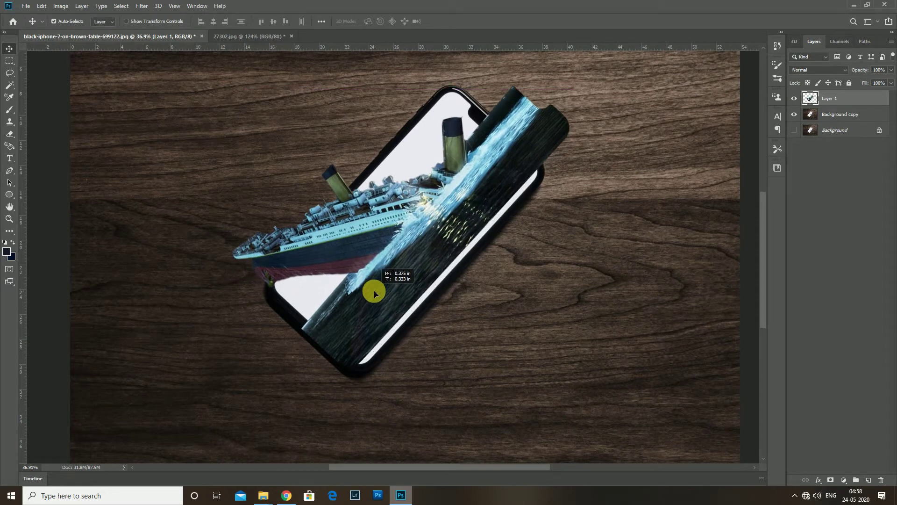
{"action": "key", "text": "ctrl+t"}
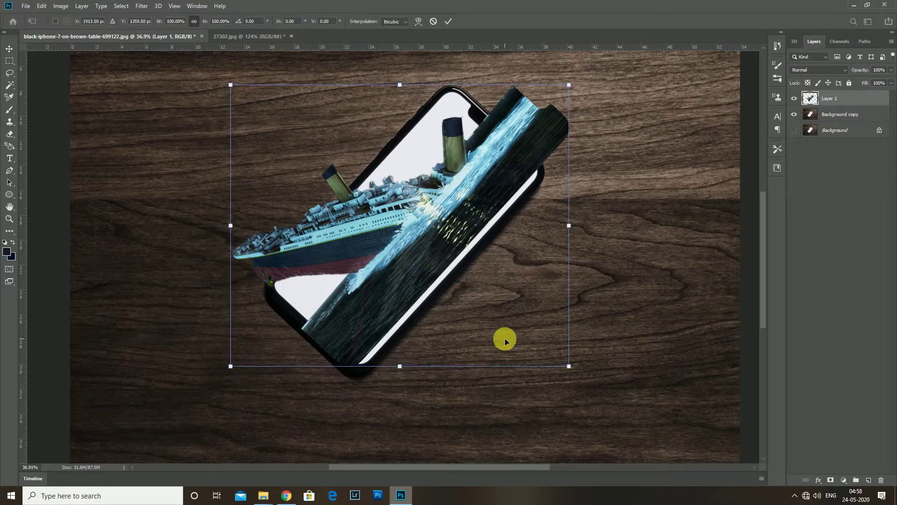
{"action": "left_click_drag", "start_coordinate": [559, 365], "coordinate": [565, 371]}
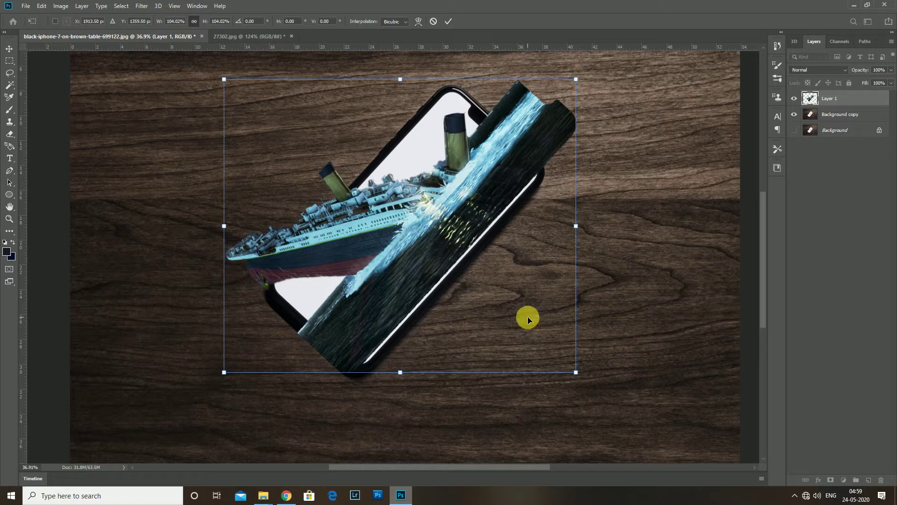
{"action": "left_click_drag", "start_coordinate": [524, 305], "coordinate": [511, 326]}
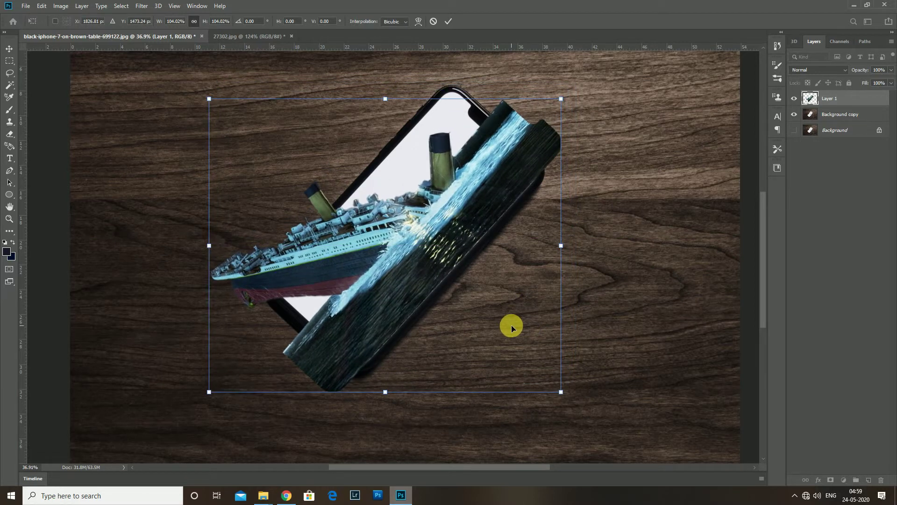
{"action": "key", "text": "Return"}
{"action": "left_click", "coordinate": [794, 114]}
- Hide the ship layer and make the Background copy visible and active with the Magic Wand
{"action": "left_click", "coordinate": [794, 98]}
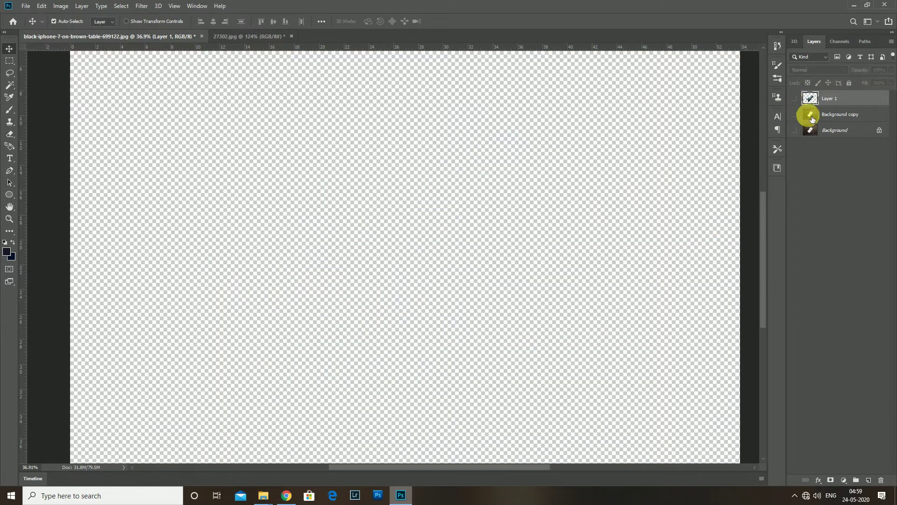
{"action": "left_click", "coordinate": [794, 114]}
{"action": "key", "text": "w"}
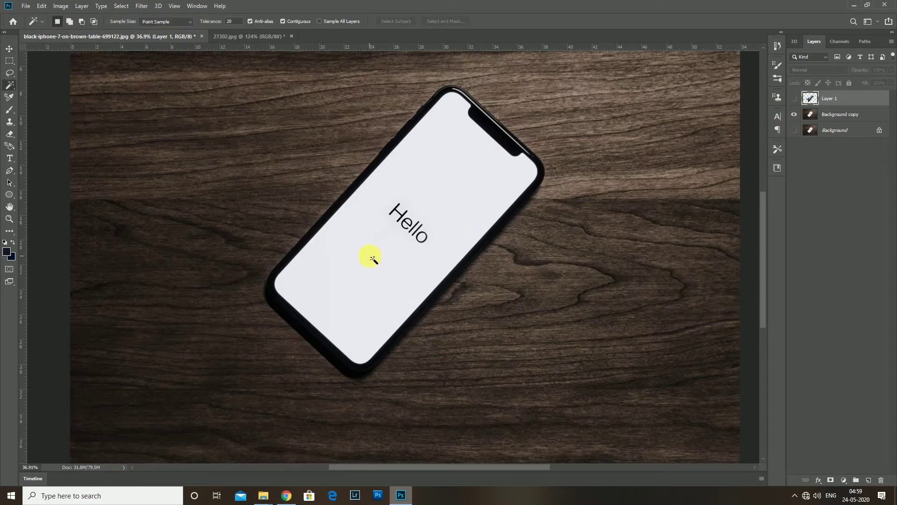
{"action": "key", "text": "alt+bracketleft"}
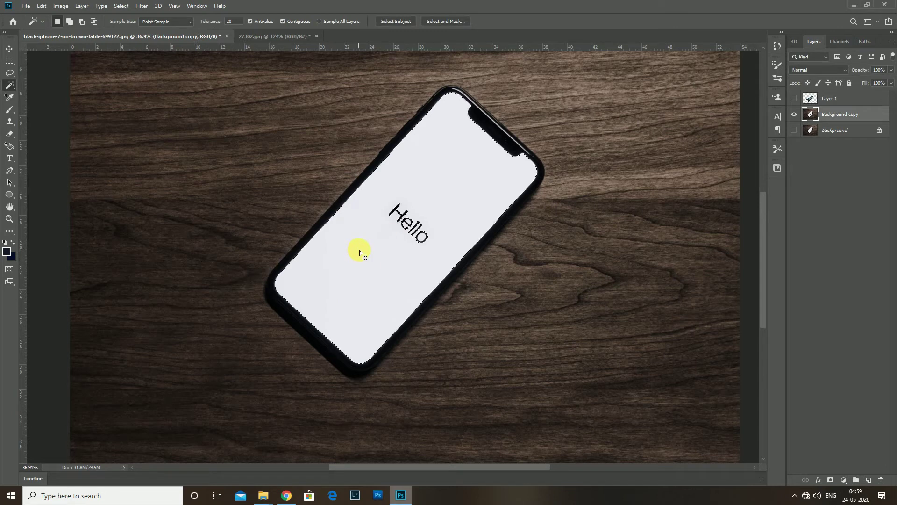
{"action": "scroll", "coordinate": [460, 102], "scroll_direction": "up", "scroll_amount": 2}
{"action": "scroll", "coordinate": [462, 107], "scroll_direction": "up", "scroll_amount": 1}
{"action": "scroll", "coordinate": [457, 96], "scroll_direction": "down", "scroll_amount": 2}
- Select the phone's white screen at tolerance 40 and show the ship layer again
{"action": "left_click", "coordinate": [240, 25]}
{"action": "type", "text": "40"}
{"action": "key", "text": "ctrl+d"}
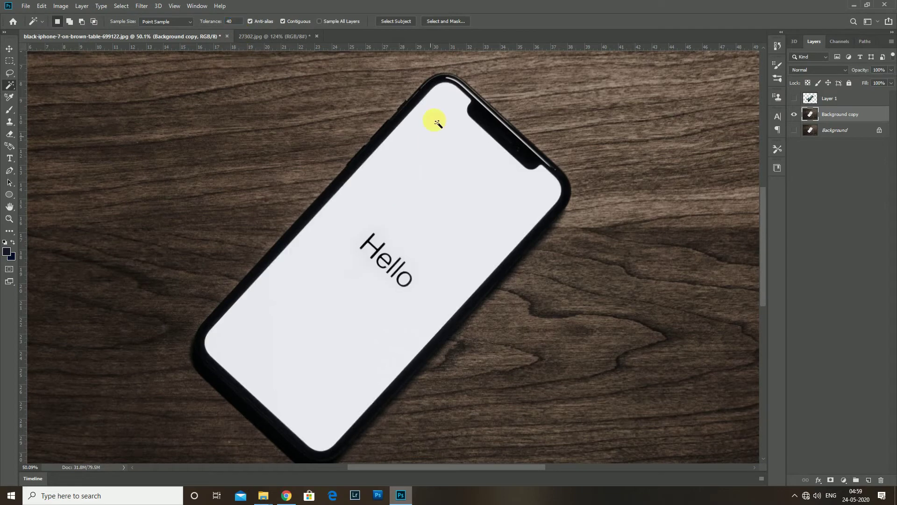
{"action": "left_click", "coordinate": [437, 122]}
{"action": "scroll", "coordinate": [437, 123], "scroll_direction": "up", "scroll_amount": 1}
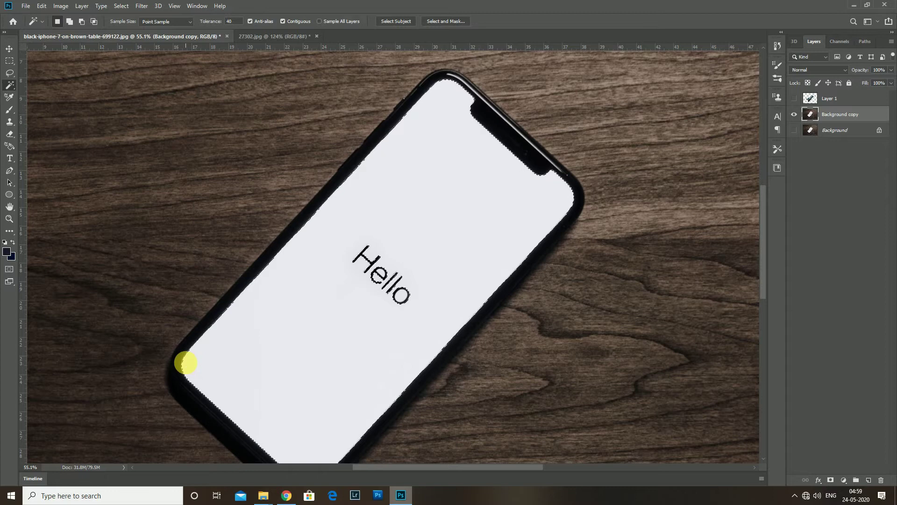
{"action": "scroll", "coordinate": [186, 363], "scroll_direction": "down", "scroll_amount": 2}
{"action": "left_click", "coordinate": [794, 98]}
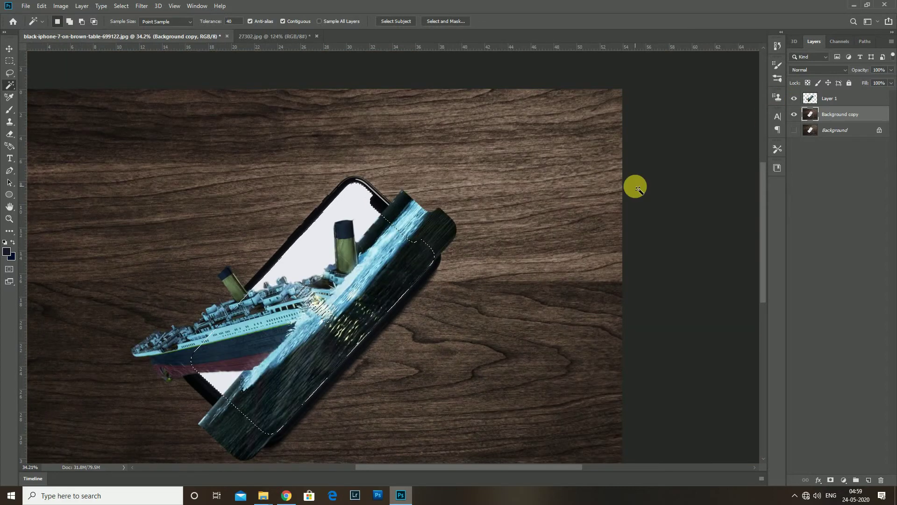
{"action": "key", "text": "l"}
{"action": "scroll", "coordinate": [275, 366], "scroll_direction": "up", "scroll_amount": 1}
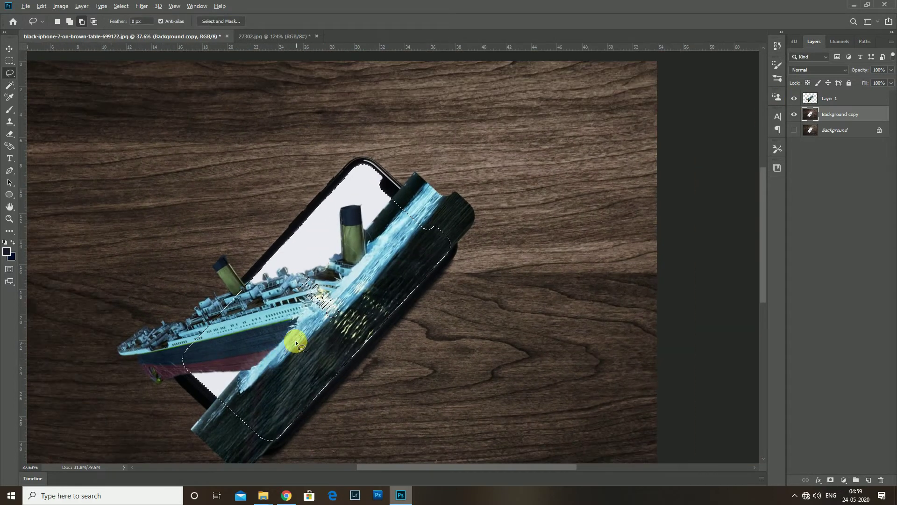
- Lasso-add the ship's midsection to the phone-screen selection
{"action": "left_click_drag", "start_coordinate": [321, 315], "coordinate": [320, 312]}
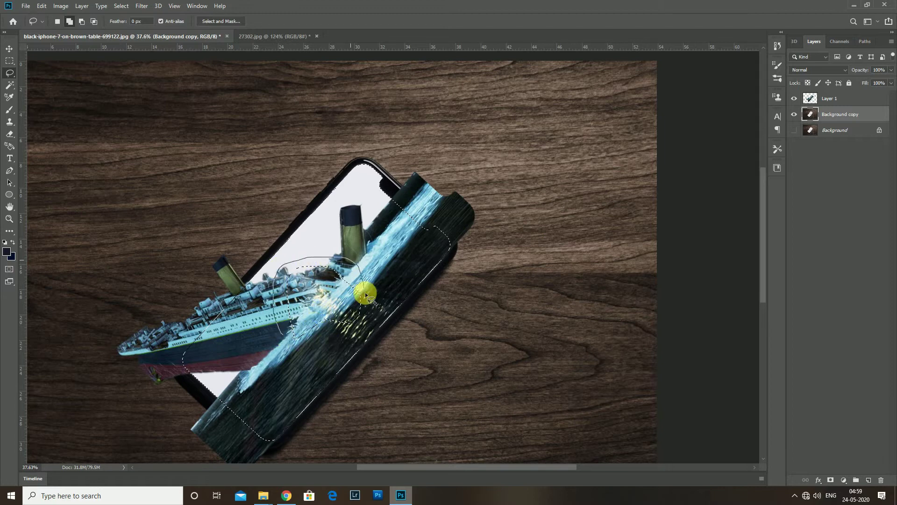
{"action": "scroll", "coordinate": [298, 343], "scroll_direction": "down", "scroll_amount": 2}
{"action": "key", "text": "shift+F6"}
{"action": "key", "text": "Return"}
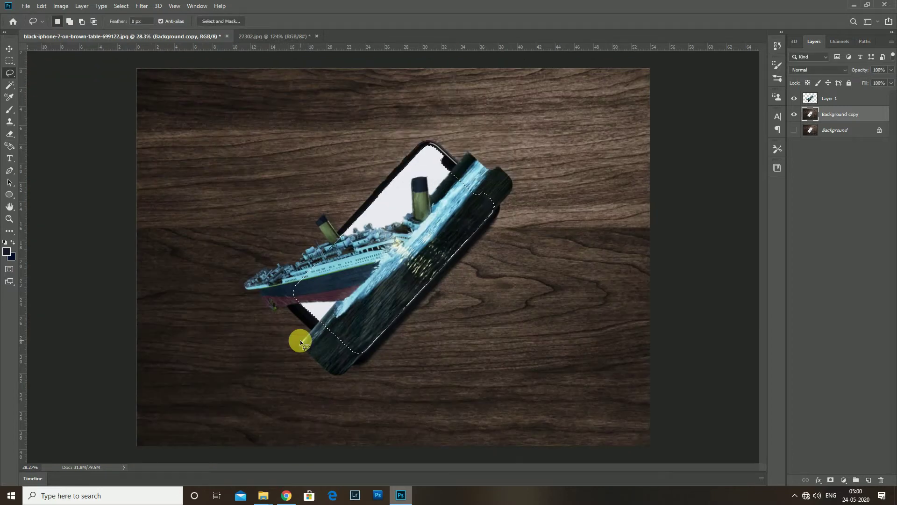
- On Layer 1, feather the selection by 0.5 px and invert it
{"action": "left_click", "coordinate": [855, 99]}
{"action": "key", "text": "shift+F6"}
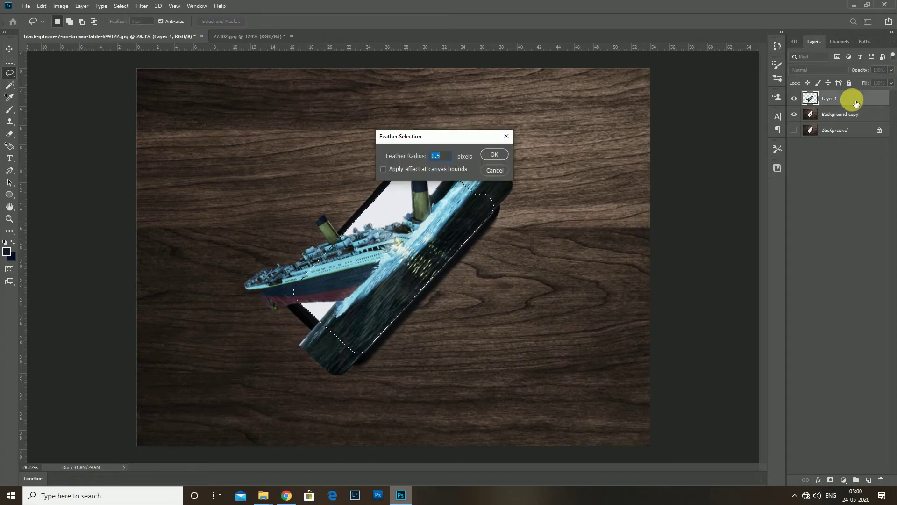
{"action": "key", "text": "Return"}
{"action": "key", "text": "ctrl+shift+i"}
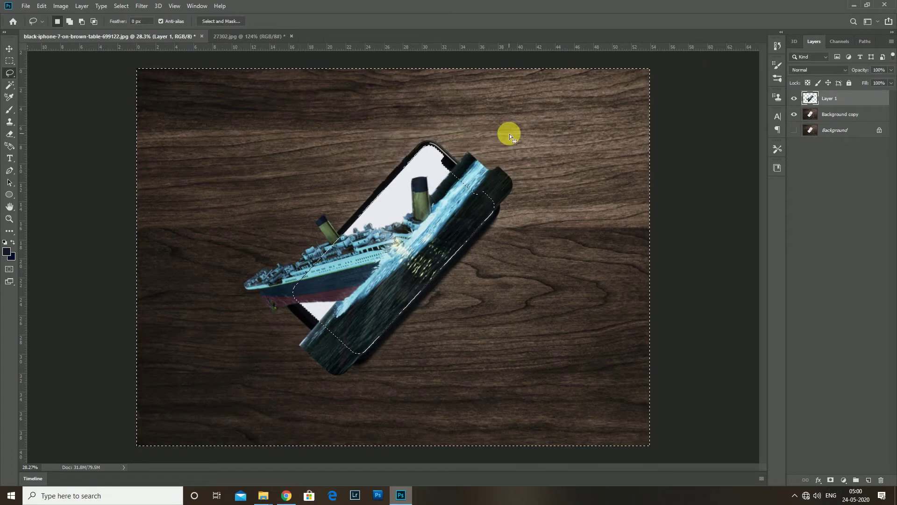
{"action": "key", "text": "shift+F6"}
{"action": "key", "text": "ctrl+z"}
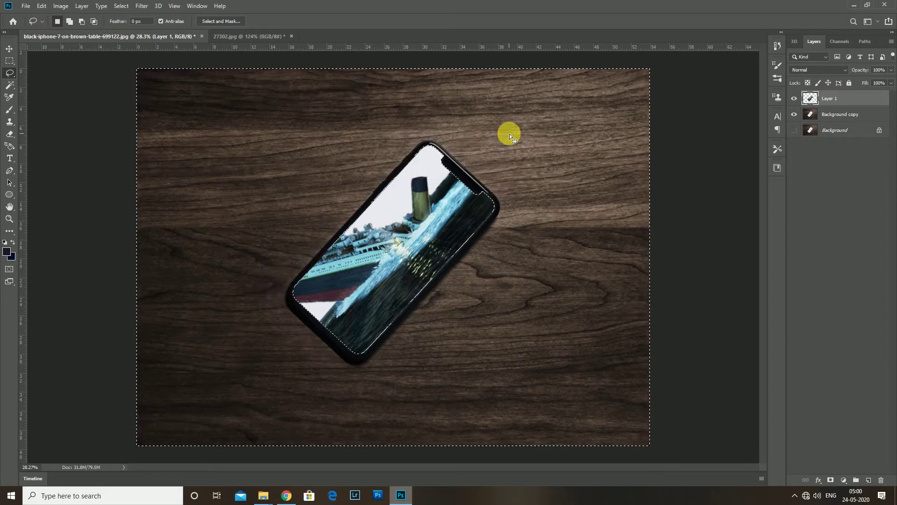
{"action": "key", "text": "ctrl+shift+z"}
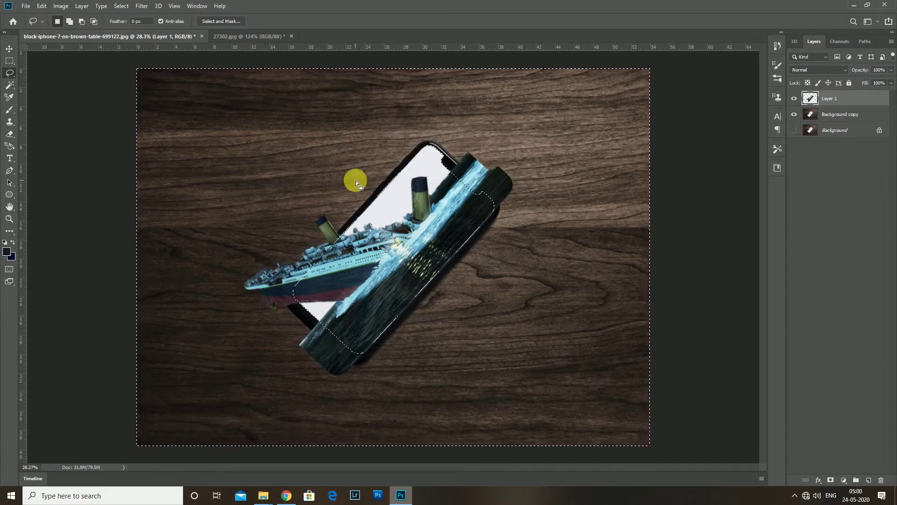
- Subtract the hull and bow area with the Lasso and convert a Pen path below the hull into a selection
{"action": "left_click_drag", "start_coordinate": [305, 298], "coordinate": [293, 313]}
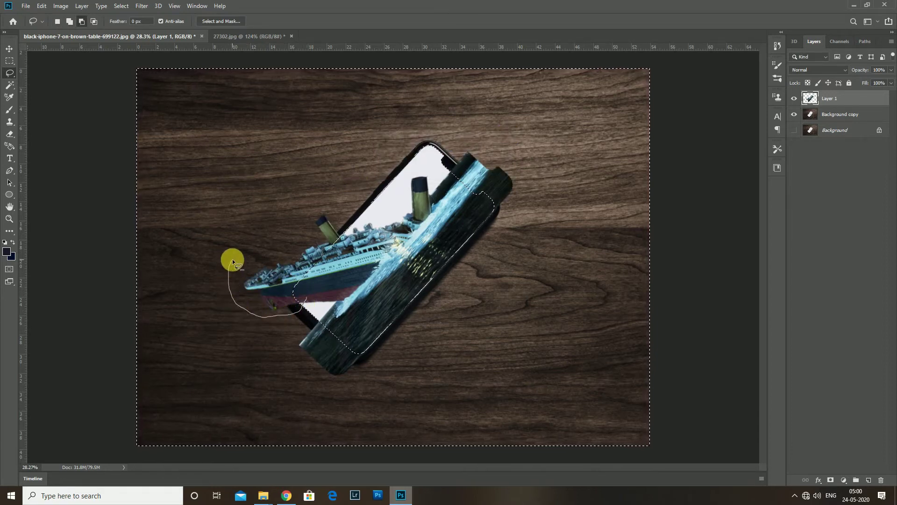
{"action": "mouse_move", "coordinate": [233, 260]}
{"action": "left_mouse_down"}
{"action": "mouse_move", "coordinate": [337, 216]}
{"action": "mouse_move", "coordinate": [308, 229]}
{"action": "mouse_move", "coordinate": [300, 314]}
{"action": "left_mouse_up"}
{"action": "scroll", "coordinate": [306, 312], "scroll_direction": "up", "scroll_amount": 2}
{"action": "scroll", "coordinate": [305, 312], "scroll_direction": "up", "scroll_amount": 1}
{"action": "key", "text": "p"}
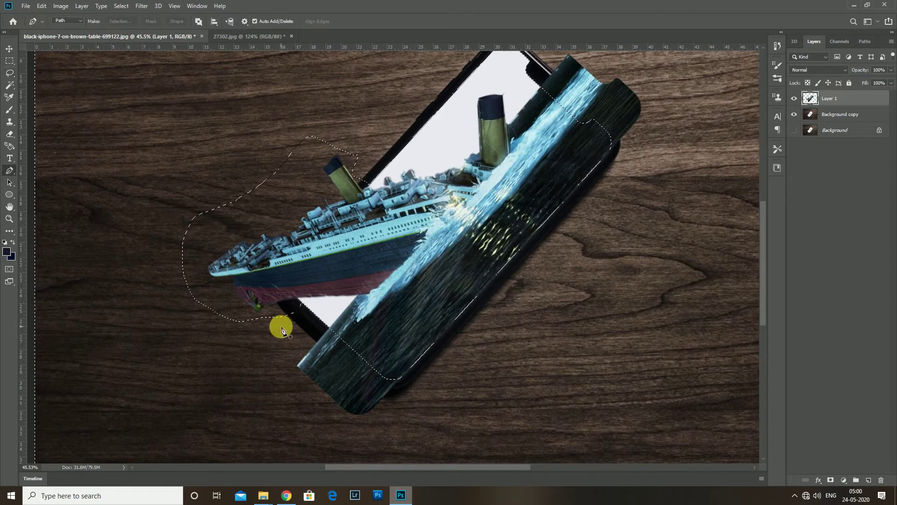
{"action": "scroll", "coordinate": [302, 299], "scroll_direction": "up", "scroll_amount": 1}
{"action": "left_click_drag", "start_coordinate": [278, 297], "coordinate": [271, 325]}
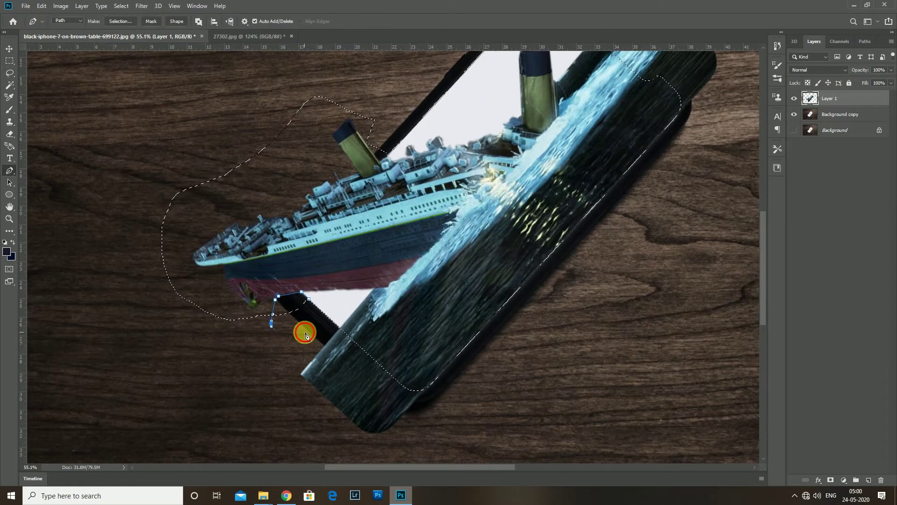
{"action": "key", "text": "ctrl+Return"}
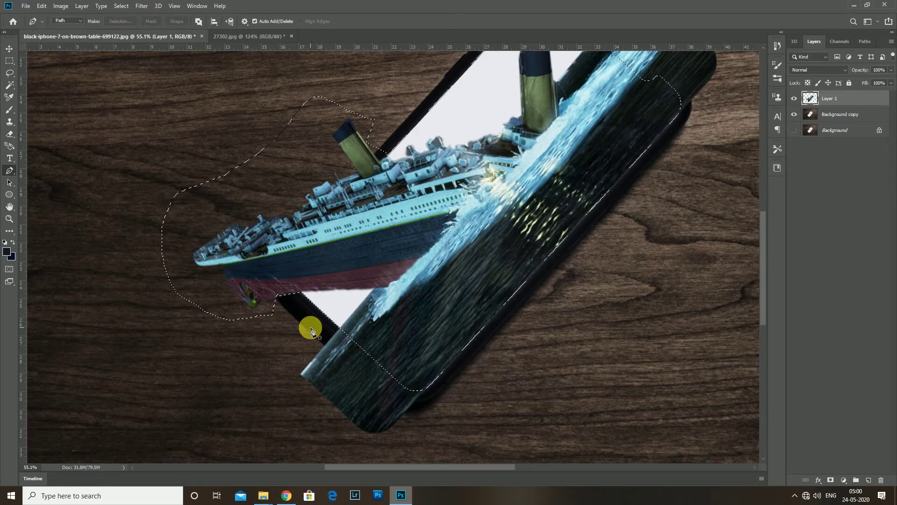
- Delete the water spilling past the phone, deselect, then restore and invert the selection
{"action": "scroll", "coordinate": [340, 273], "scroll_direction": "down", "scroll_amount": 1}
{"action": "scroll", "coordinate": [340, 274], "scroll_direction": "down", "scroll_amount": 1}
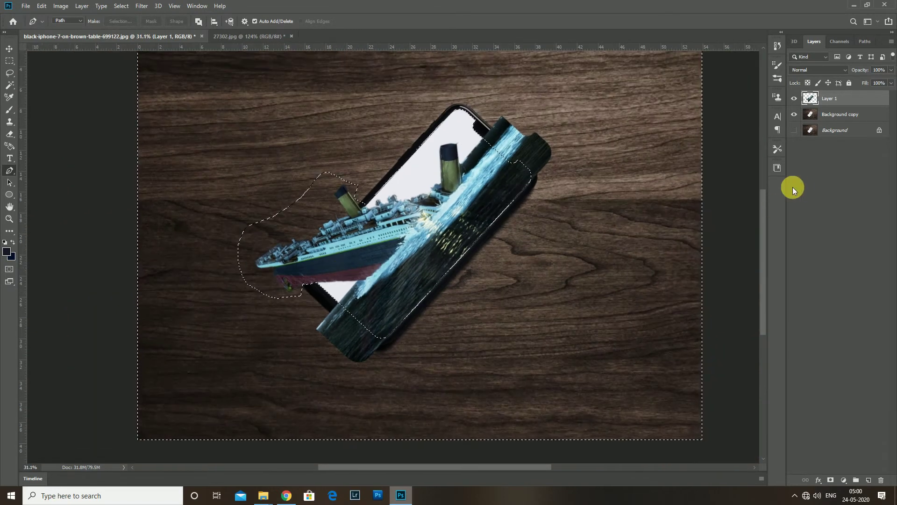
{"action": "key", "text": "Delete"}
{"action": "key", "text": "ctrl+d"}
{"action": "key", "text": "ctrl+Return"}
{"action": "key", "text": "ctrl+shift+i"}
{"action": "scroll", "coordinate": [471, 194], "scroll_direction": "up", "scroll_amount": 1}
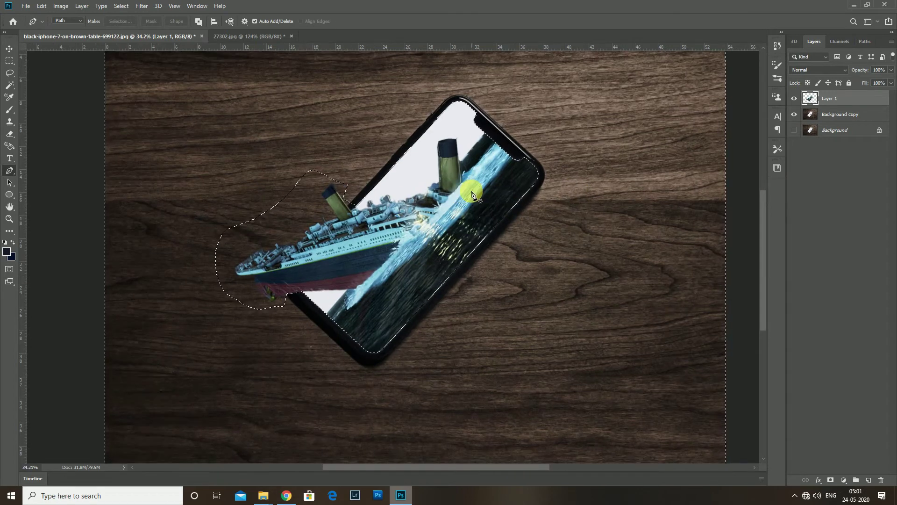
- Try a Magic Wand colour selection of the ship and screen on Layer 1, then deselect
{"action": "key", "text": "w"}
{"action": "scroll", "coordinate": [395, 196], "scroll_direction": "up", "scroll_amount": 2}
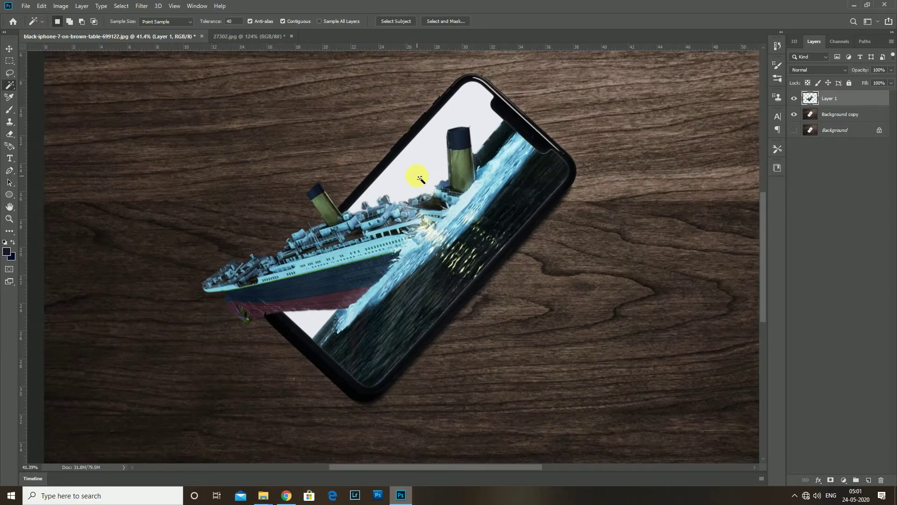
{"action": "left_click", "coordinate": [839, 114]}
{"action": "scroll", "coordinate": [428, 184], "scroll_direction": "up", "scroll_amount": 3}
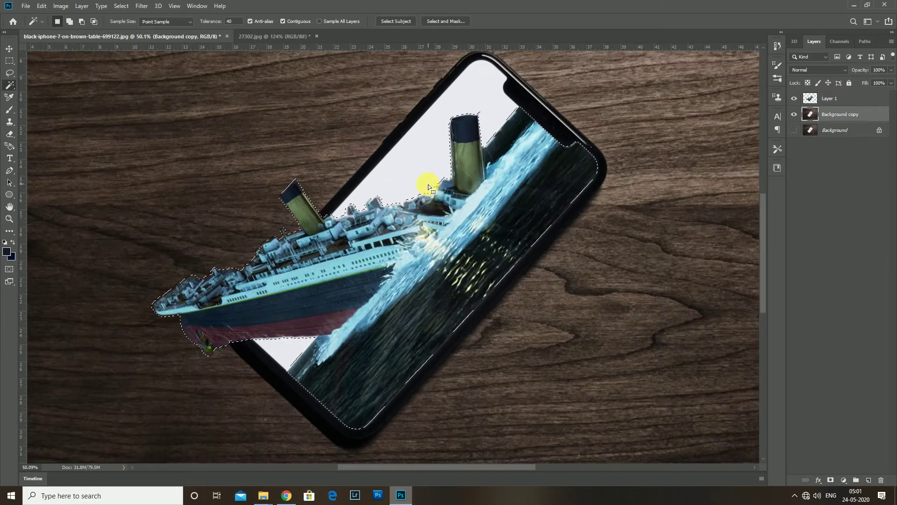
{"action": "scroll", "coordinate": [427, 184], "scroll_direction": "down", "scroll_amount": 3}
{"action": "scroll", "coordinate": [416, 177], "scroll_direction": "up", "scroll_amount": 3}
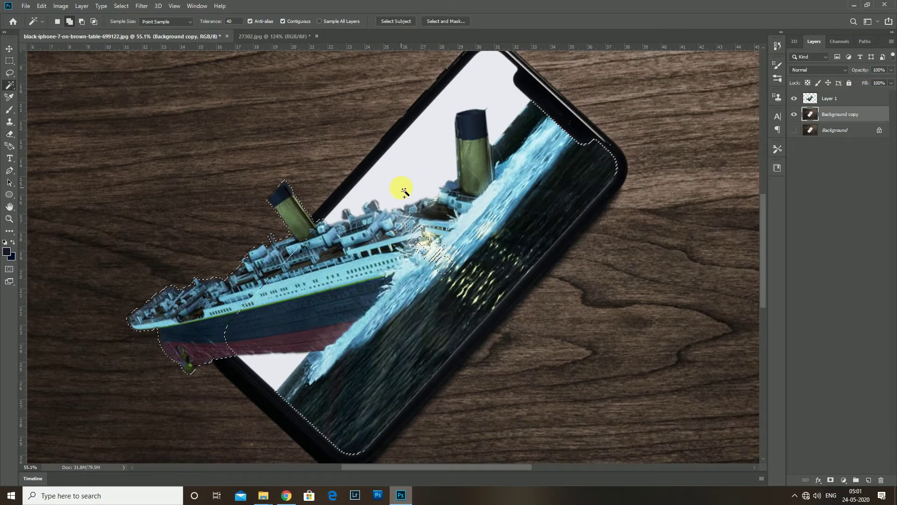
{"action": "scroll", "coordinate": [405, 183], "scroll_direction": "down", "scroll_amount": 1}
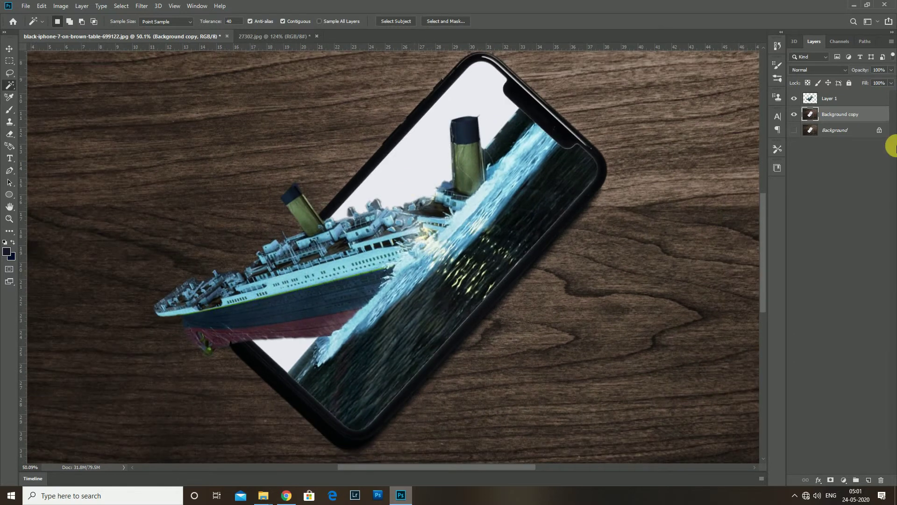
{"action": "left_click", "coordinate": [849, 98]}
{"action": "left_click", "coordinate": [419, 167]}
{"action": "scroll", "coordinate": [420, 167], "scroll_direction": "down", "scroll_amount": 1}
{"action": "key", "text": "ctrl+d"}
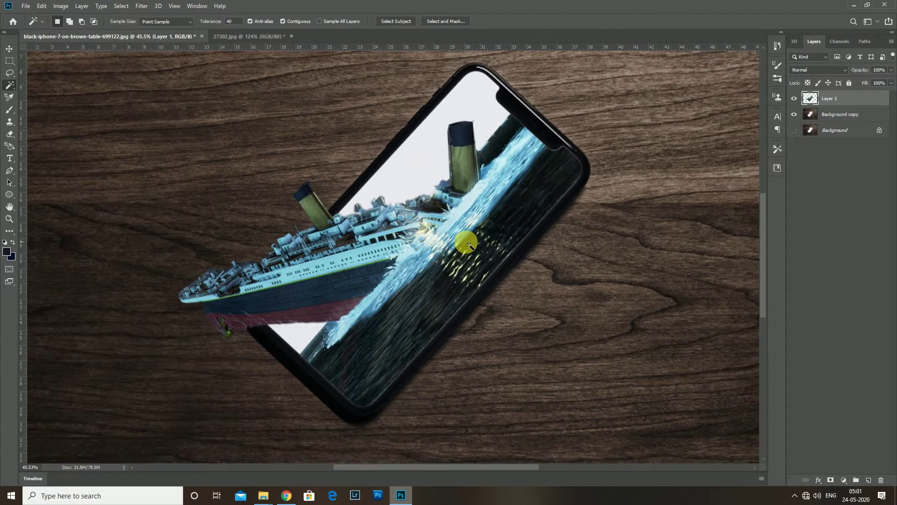
- Load the phone screen outline on Background copy, set Lasso to Add, and pick a size-60 Clone Stamp
{"action": "left_click", "coordinate": [847, 117]}
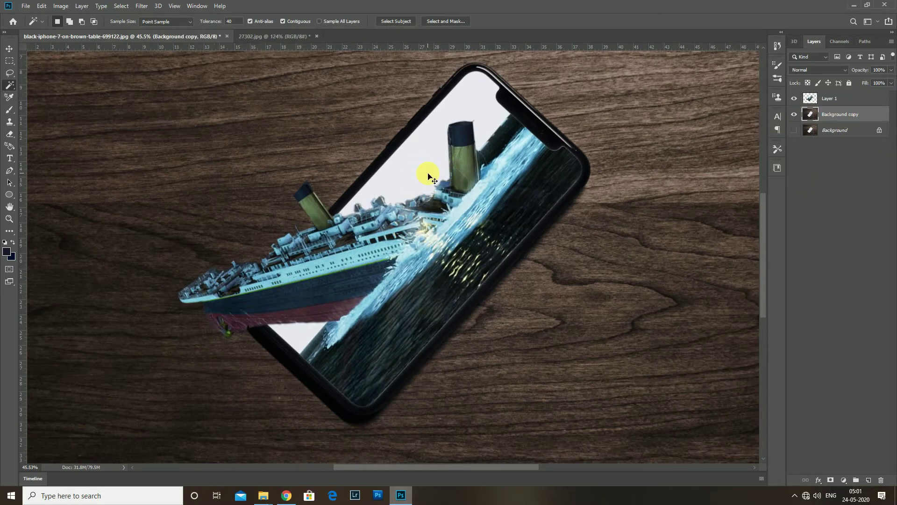
{"action": "left_click", "coordinate": [423, 162]}
{"action": "key", "text": "l"}
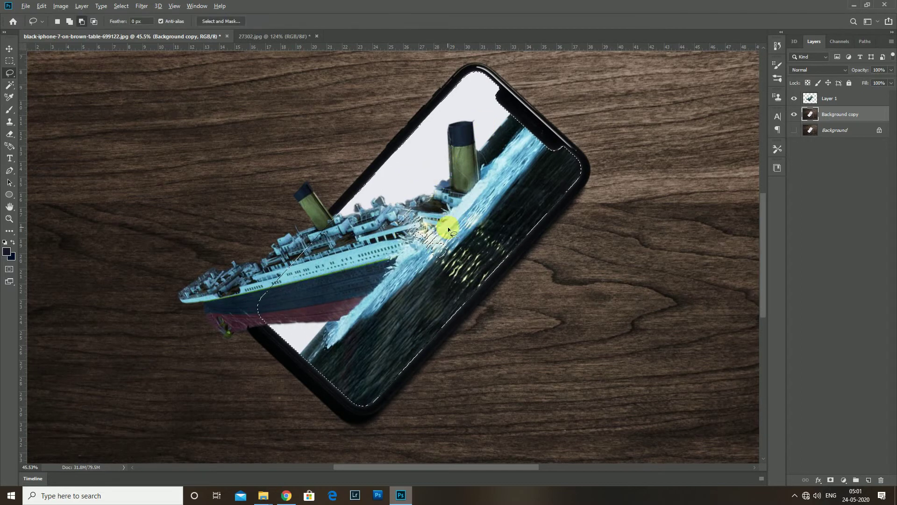
{"action": "key", "text": "shift"}
{"action": "scroll", "coordinate": [427, 206], "scroll_direction": "up", "scroll_amount": 3}
{"action": "key", "text": "s"}
{"action": "key", "text": "bracketleft"}
{"action": "key", "text": "bracketleft"}
{"action": "key", "text": "bracketleft"}
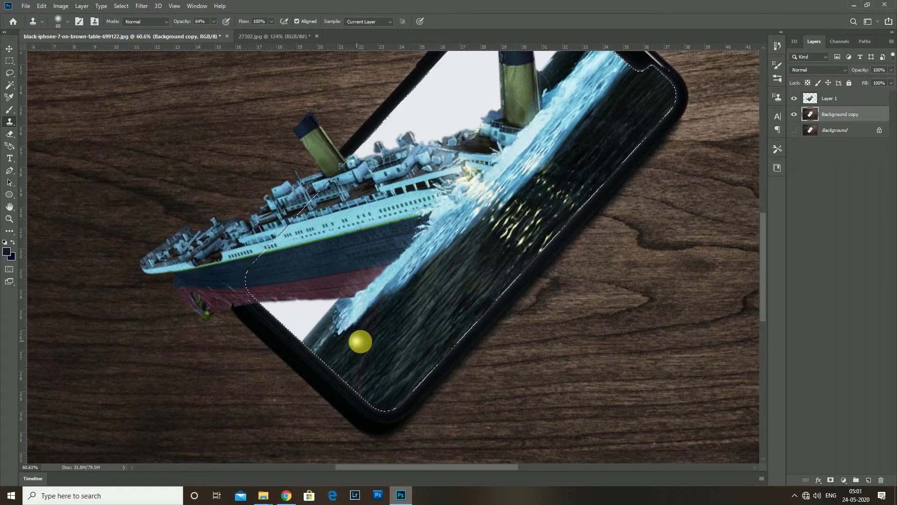
- Bring the hull gap into view and merge Layer 1 with Background copy
{"action": "key", "text": "bracketleft"}
{"action": "scroll", "coordinate": [360, 341], "scroll_direction": "up", "scroll_amount": 3}
{"action": "scroll", "coordinate": [372, 340], "scroll_direction": "up", "scroll_amount": 2}
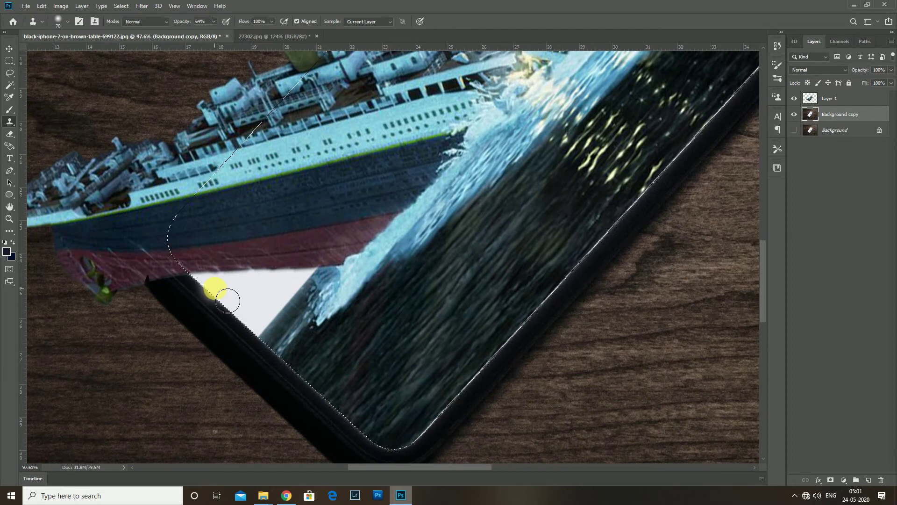
{"action": "key", "text": "h"}
{"action": "left_click_drag", "start_coordinate": [238, 305], "coordinate": [403, 286]}
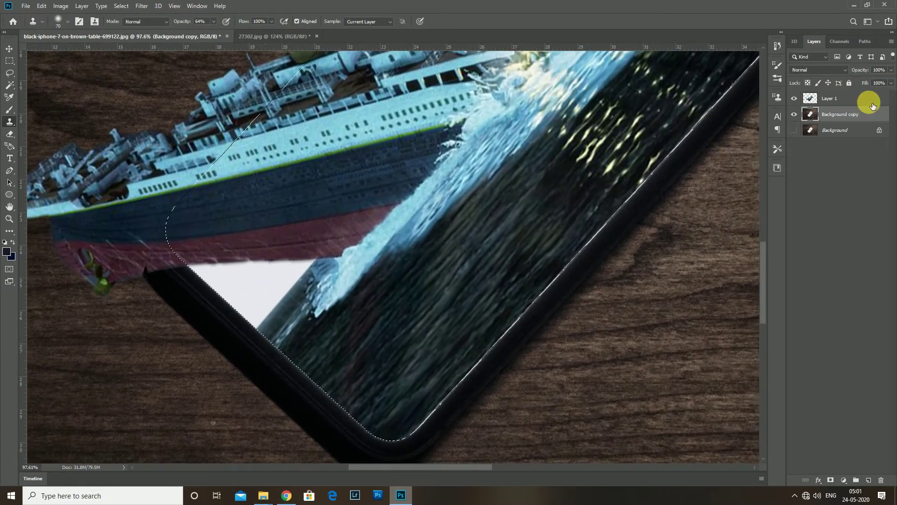
{"action": "left_click", "coordinate": [873, 103], "text": "ctrl"}
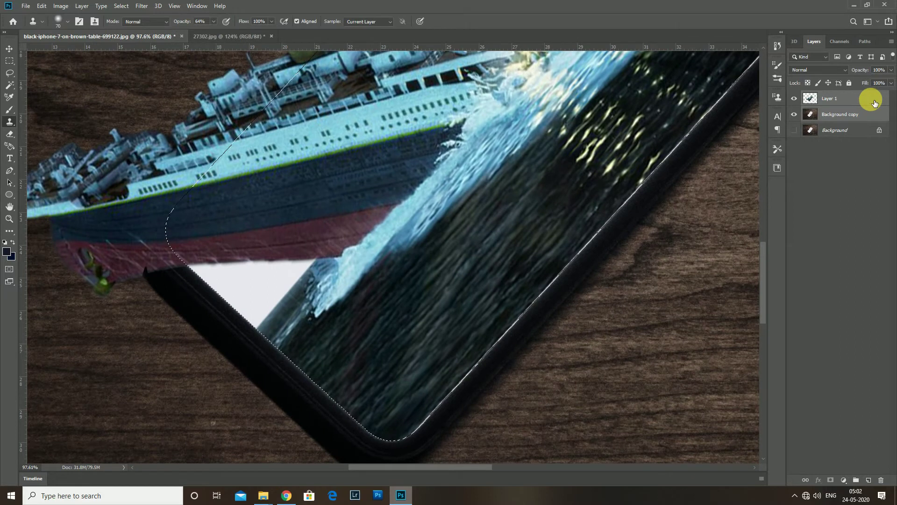
{"action": "key", "text": "ctrl+e"}
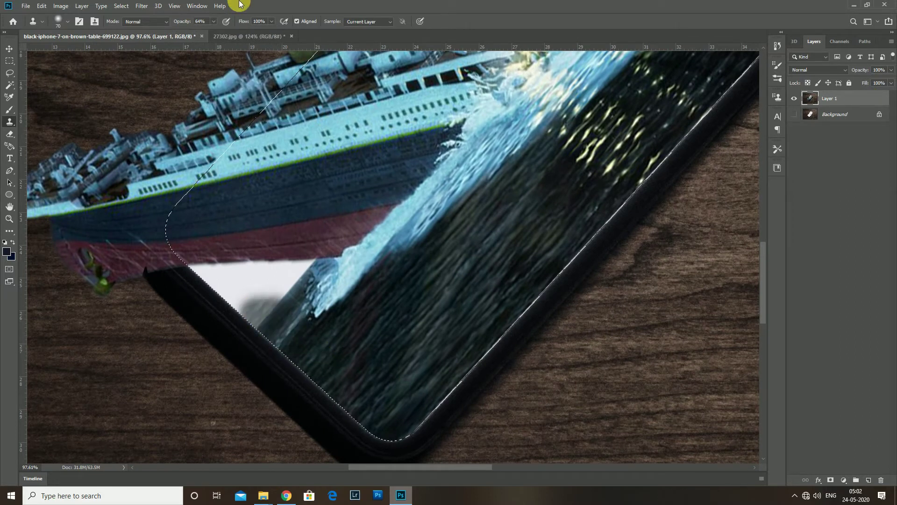
- At 100% opacity, clone dark water over the white gap and the streak along the water's edge
{"action": "left_click_drag", "start_coordinate": [213, 21], "coordinate": [237, 39]}
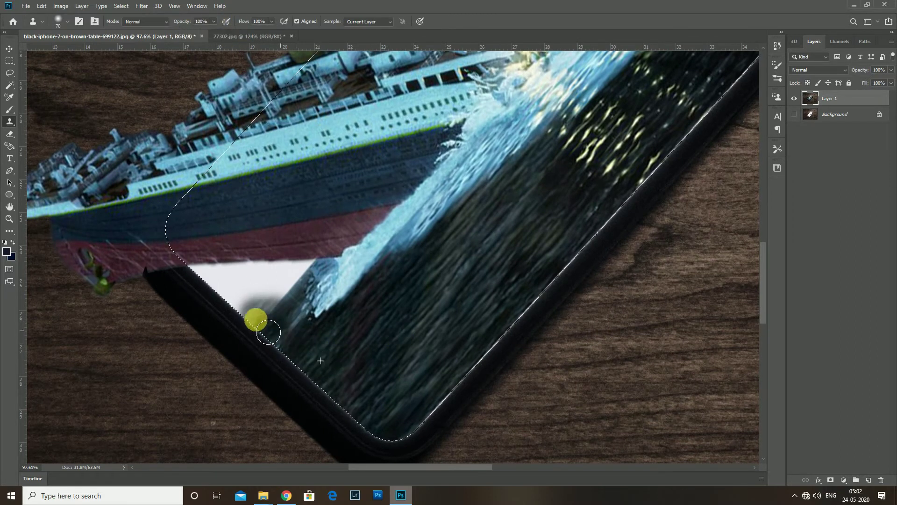
{"action": "left_click_drag", "start_coordinate": [269, 332], "coordinate": [267, 317]}
{"action": "mouse_move", "coordinate": [212, 288]}
{"action": "left_mouse_down"}
{"action": "mouse_move", "coordinate": [307, 291]}
{"action": "mouse_move", "coordinate": [220, 280]}
{"action": "left_mouse_up"}
{"action": "scroll", "coordinate": [308, 291], "scroll_direction": "down", "scroll_amount": 1}
{"action": "key", "text": "bracketleft"}
{"action": "key", "text": "bracketleft"}
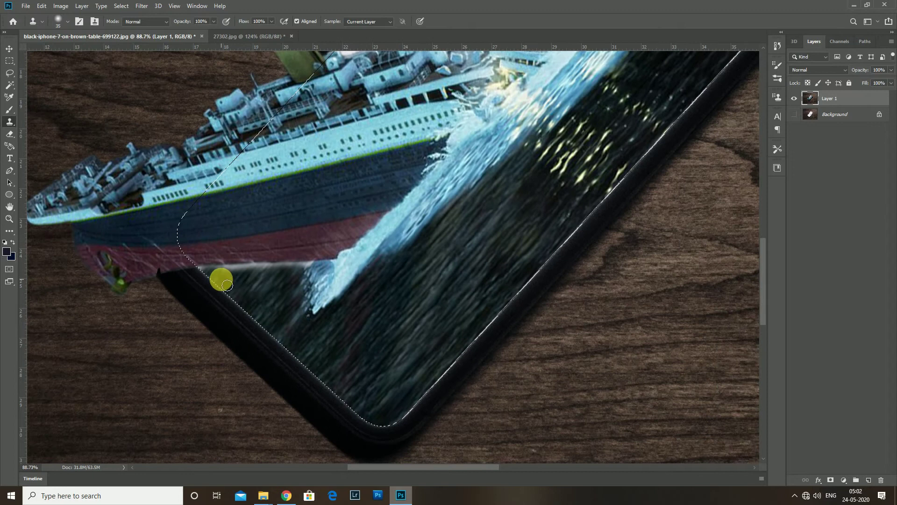
{"action": "scroll", "coordinate": [220, 281], "scroll_direction": "up", "scroll_amount": 2}
{"action": "key", "text": "bracketleft"}
{"action": "key", "text": "bracketleft"}
{"action": "key", "text": "bracketleft"}
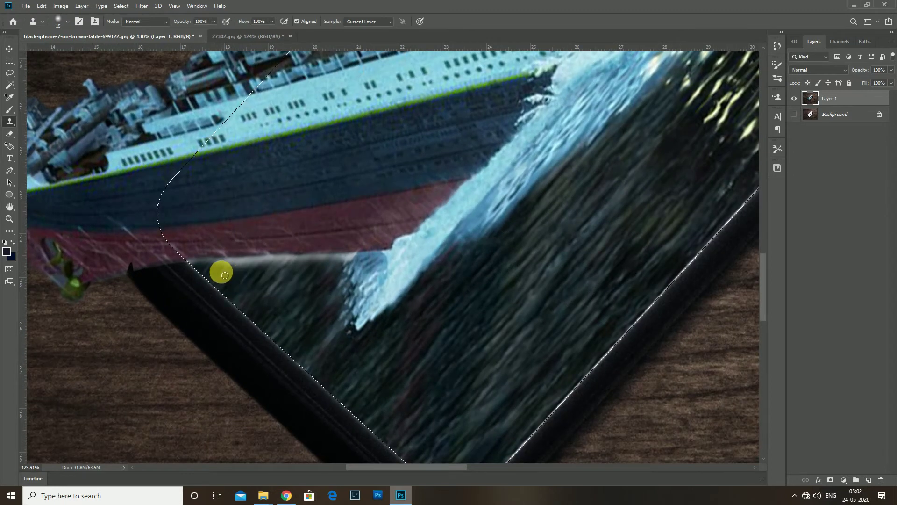
{"action": "scroll", "coordinate": [234, 280], "scroll_direction": "up", "scroll_amount": 1}
{"action": "mouse_move", "coordinate": [193, 266]}
{"action": "left_mouse_down"}
{"action": "mouse_move", "coordinate": [381, 255]}
{"action": "mouse_move", "coordinate": [199, 265]}
{"action": "left_mouse_up"}
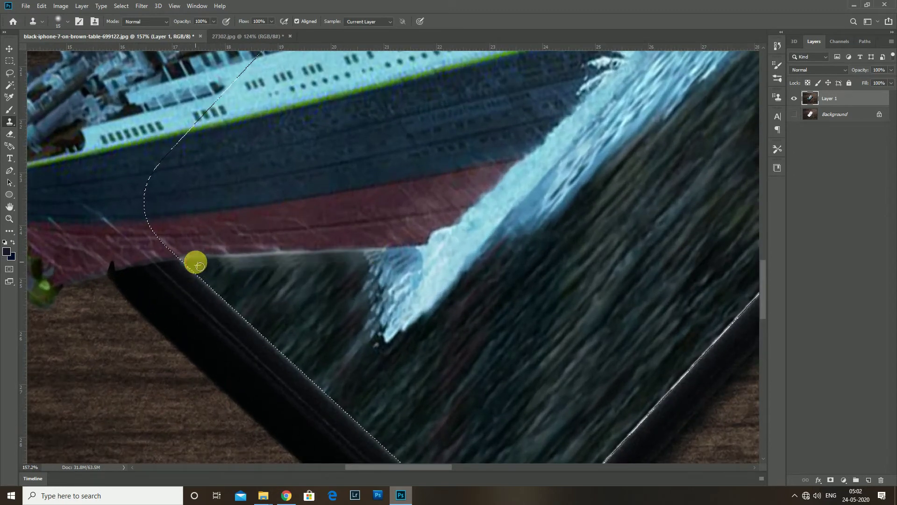
{"action": "scroll", "coordinate": [246, 283], "scroll_direction": "down", "scroll_amount": 1}
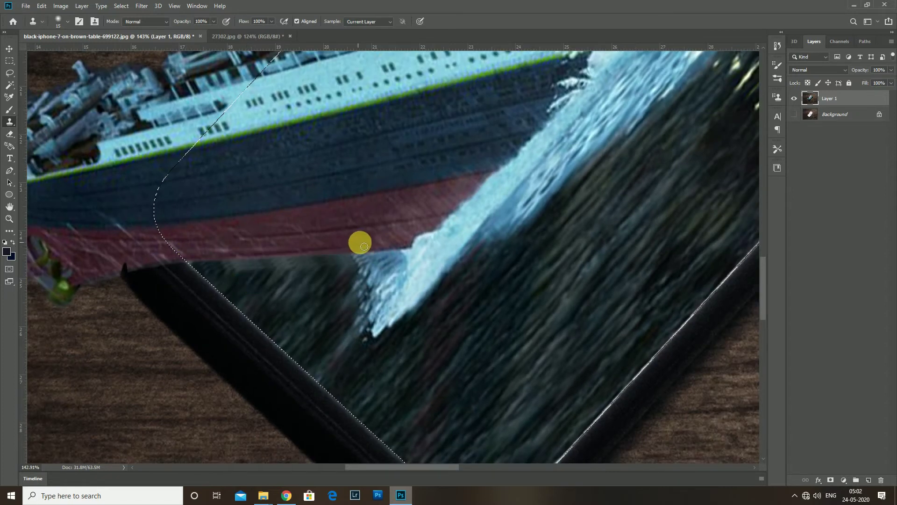
{"action": "scroll", "coordinate": [527, 232], "scroll_direction": "down", "scroll_amount": 5}
{"action": "scroll", "coordinate": [436, 303], "scroll_direction": "up", "scroll_amount": 3}
- Clone dark texture over the white along the phone's left edge and near the notch corner
{"action": "scroll", "coordinate": [436, 302], "scroll_direction": "down", "scroll_amount": 2}
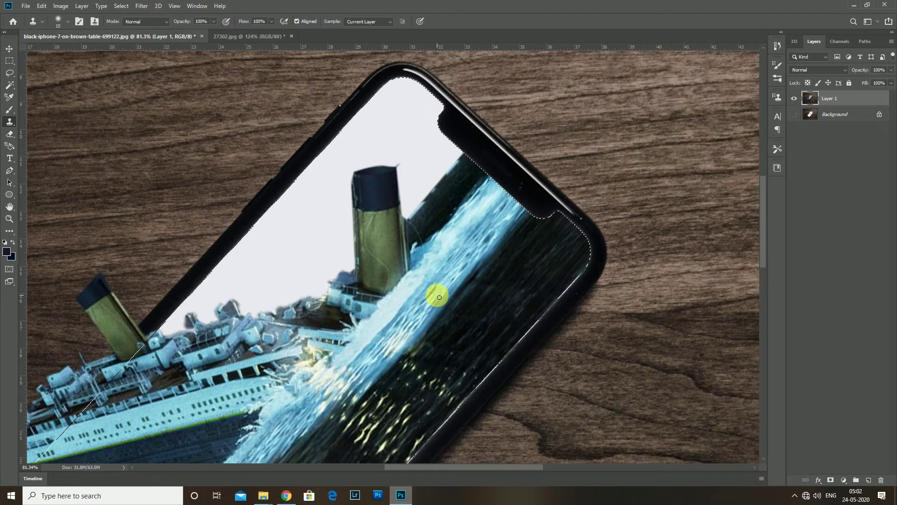
{"action": "scroll", "coordinate": [440, 293], "scroll_direction": "down", "scroll_amount": 2}
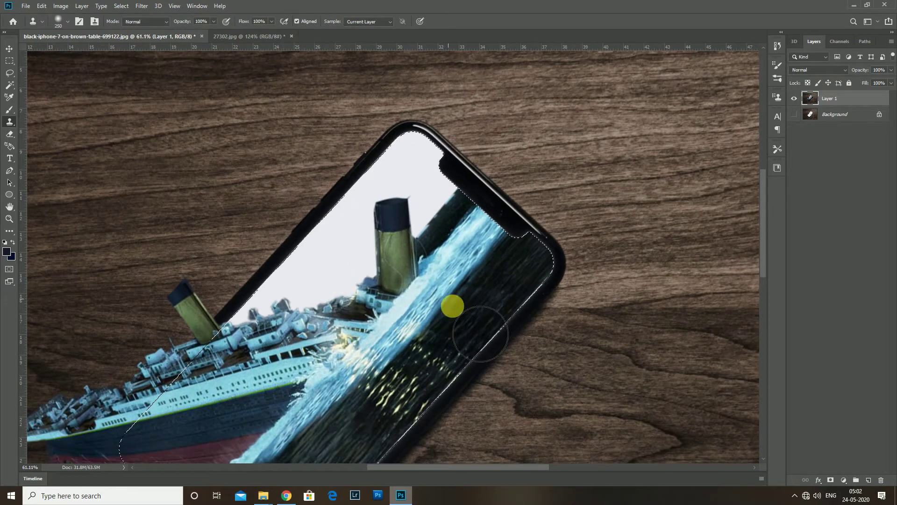
{"action": "mouse_move", "coordinate": [355, 188]}
{"action": "left_mouse_down"}
{"action": "mouse_move", "coordinate": [398, 145]}
{"action": "mouse_move", "coordinate": [301, 240]}
{"action": "mouse_move", "coordinate": [336, 261]}
{"action": "left_mouse_up"}
{"action": "key", "text": "bracketleft"}
{"action": "key", "text": "bracketleft"}
{"action": "key", "text": "bracketleft"}
{"action": "key", "text": "bracketleft"}
{"action": "key", "text": "bracketleft"}
{"action": "scroll", "coordinate": [281, 281], "scroll_direction": "up", "scroll_amount": 1}
{"action": "left_click_drag", "start_coordinate": [251, 290], "coordinate": [371, 162]}
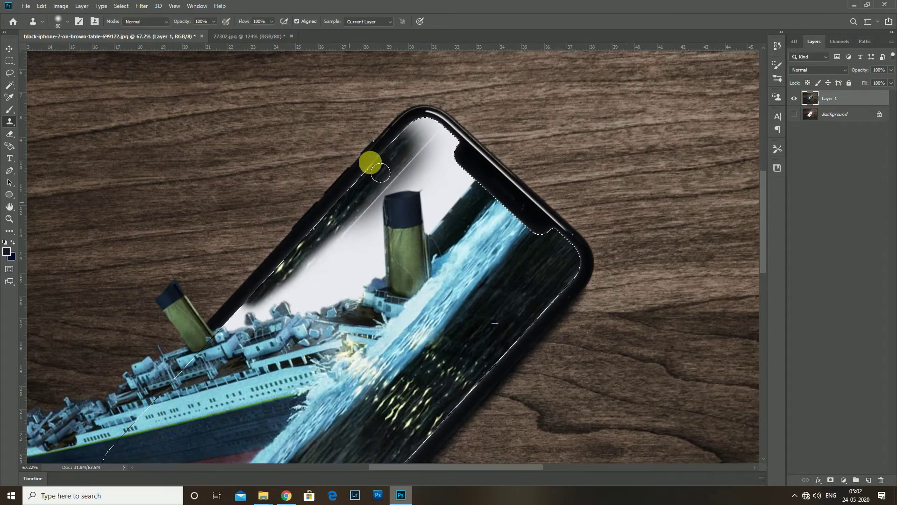
{"action": "mouse_move", "coordinate": [417, 133]}
{"action": "left_mouse_down"}
{"action": "mouse_move", "coordinate": [428, 143]}
{"action": "mouse_move", "coordinate": [403, 162]}
{"action": "mouse_move", "coordinate": [436, 152]}
{"action": "mouse_move", "coordinate": [432, 170]}
{"action": "left_mouse_up"}
{"action": "left_click", "coordinate": [531, 286], "text": "alt"}
{"action": "left_click", "coordinate": [489, 218], "text": "alt"}
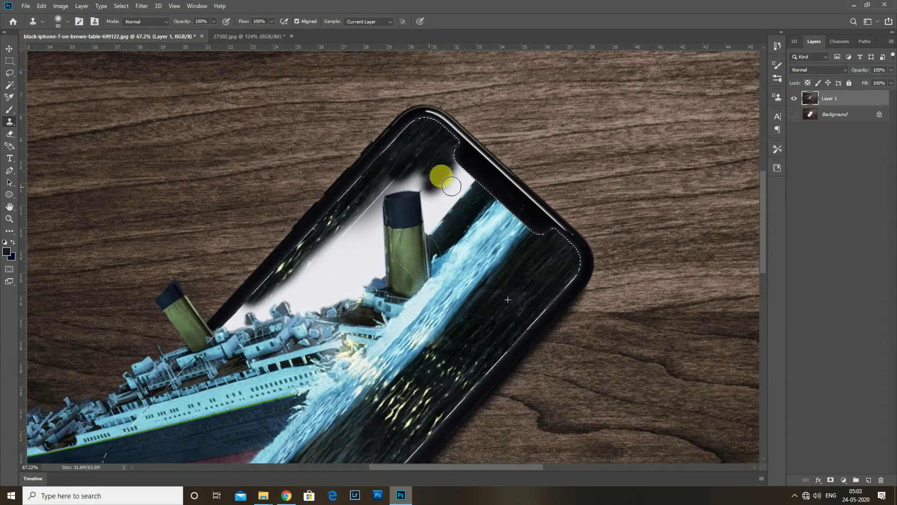
- Resample new clone sources and darken the remaining white screen below the notch and by the edge
{"action": "scroll", "coordinate": [514, 255], "scroll_direction": "up", "scroll_amount": 2}
{"action": "mouse_move", "coordinate": [442, 119]}
{"action": "left_mouse_down"}
{"action": "mouse_move", "coordinate": [469, 117]}
{"action": "mouse_move", "coordinate": [425, 167]}
{"action": "mouse_move", "coordinate": [423, 146]}
{"action": "mouse_move", "coordinate": [357, 260]}
{"action": "left_mouse_up"}
{"action": "left_click", "coordinate": [523, 259], "text": "alt"}
{"action": "mouse_move", "coordinate": [230, 262]}
{"action": "left_mouse_down"}
{"action": "mouse_move", "coordinate": [274, 223]}
{"action": "mouse_move", "coordinate": [337, 198]}
{"action": "mouse_move", "coordinate": [375, 128]}
{"action": "left_mouse_up"}
{"action": "left_click", "coordinate": [439, 362], "text": "alt"}
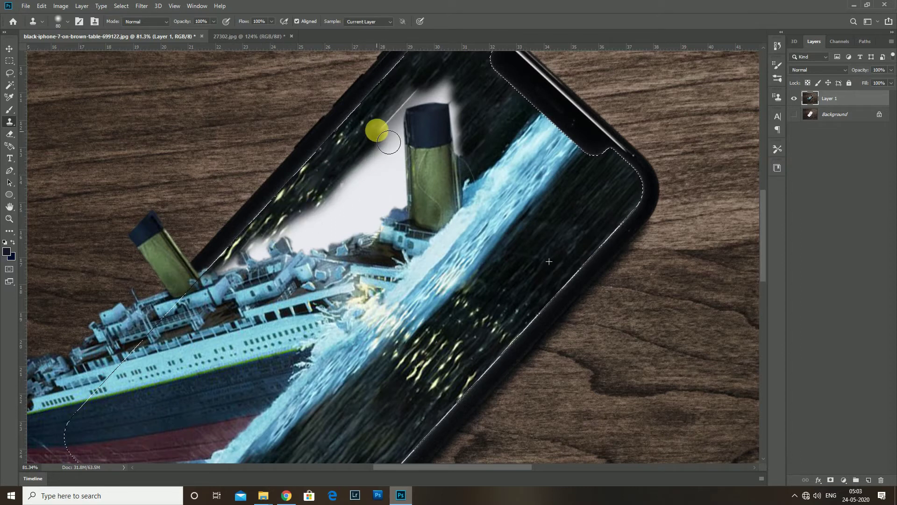
{"action": "scroll", "coordinate": [376, 131], "scroll_direction": "down", "scroll_amount": 3}
{"action": "left_click", "coordinate": [506, 261], "text": "alt"}
{"action": "mouse_move", "coordinate": [355, 174]}
{"action": "left_mouse_down"}
{"action": "mouse_move", "coordinate": [332, 179]}
{"action": "mouse_move", "coordinate": [374, 126]}
{"action": "left_mouse_up"}
{"action": "left_click", "coordinate": [507, 230], "text": "alt"}
{"action": "mouse_move", "coordinate": [266, 205]}
{"action": "left_mouse_down"}
{"action": "mouse_move", "coordinate": [295, 226]}
{"action": "mouse_move", "coordinate": [336, 190]}
{"action": "mouse_move", "coordinate": [356, 200]}
{"action": "left_mouse_up"}
{"action": "scroll", "coordinate": [331, 195], "scroll_direction": "up", "scroll_amount": 2}
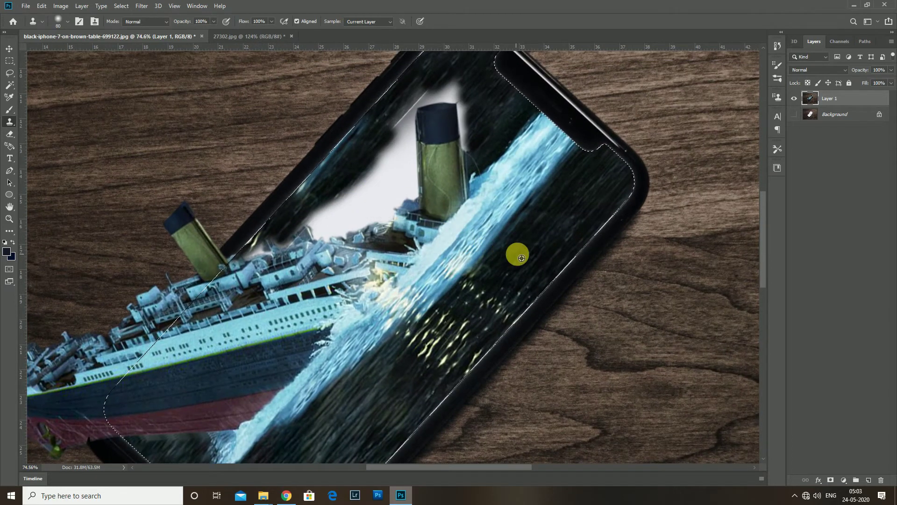
{"action": "scroll", "coordinate": [265, 230], "scroll_direction": "down", "scroll_amount": 2}
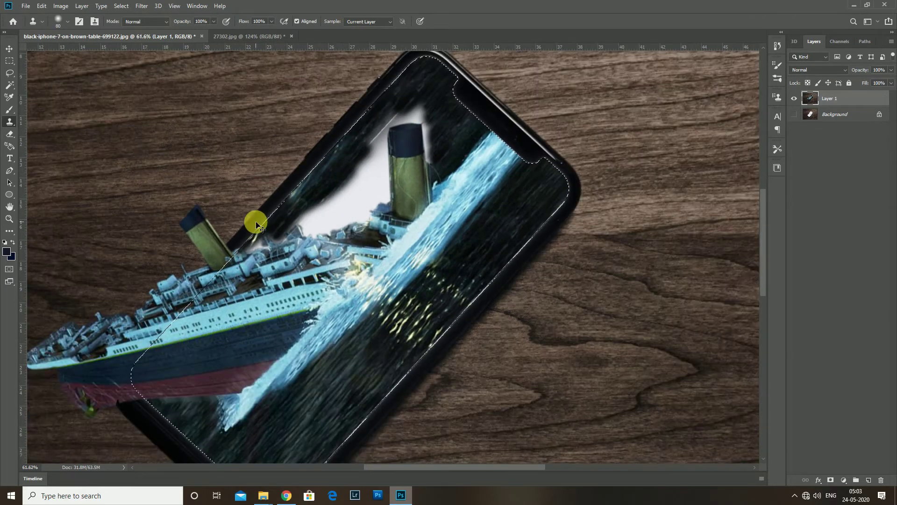
- Deselect, try a Magic Wand selection of the white patch by the rear funnel, then clear it
{"action": "key", "text": "ctrl+d"}
{"action": "scroll", "coordinate": [427, 235], "scroll_direction": "up", "scroll_amount": 2}
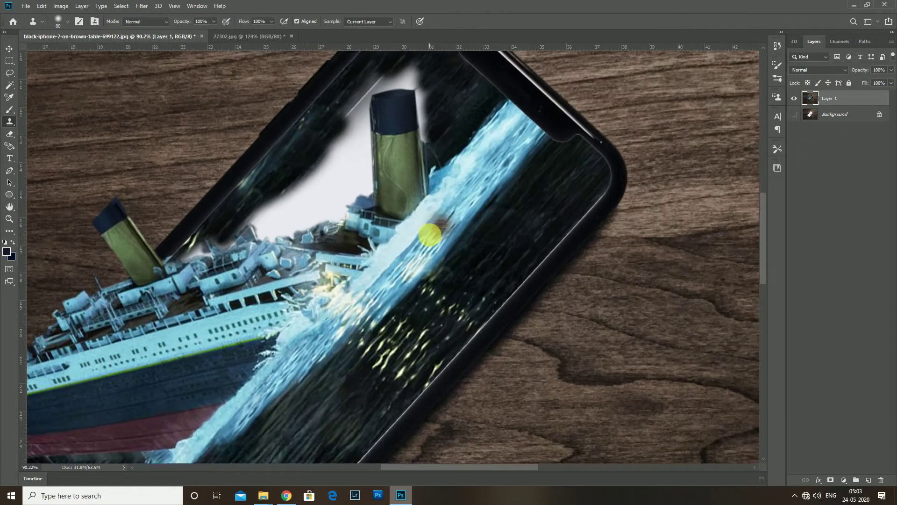
{"action": "scroll", "coordinate": [405, 251], "scroll_direction": "up", "scroll_amount": 2}
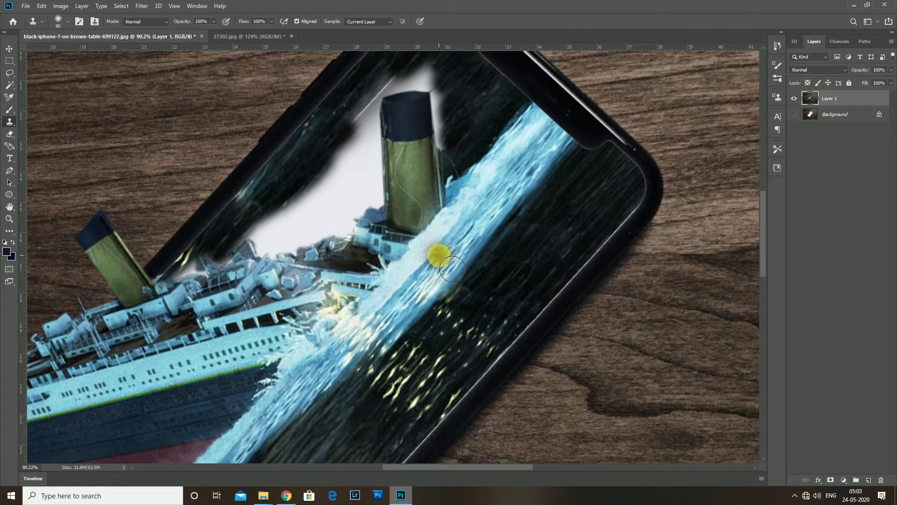
{"action": "key", "text": "w"}
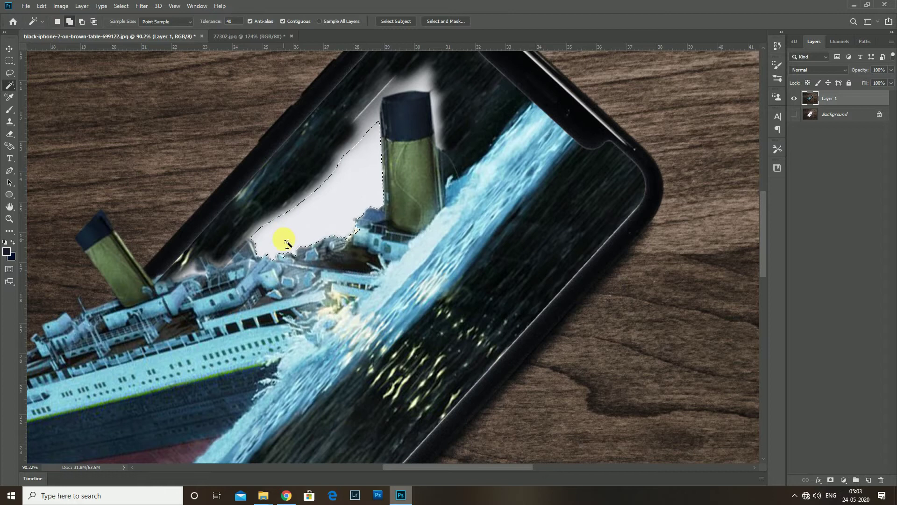
{"action": "left_click", "coordinate": [377, 101]}
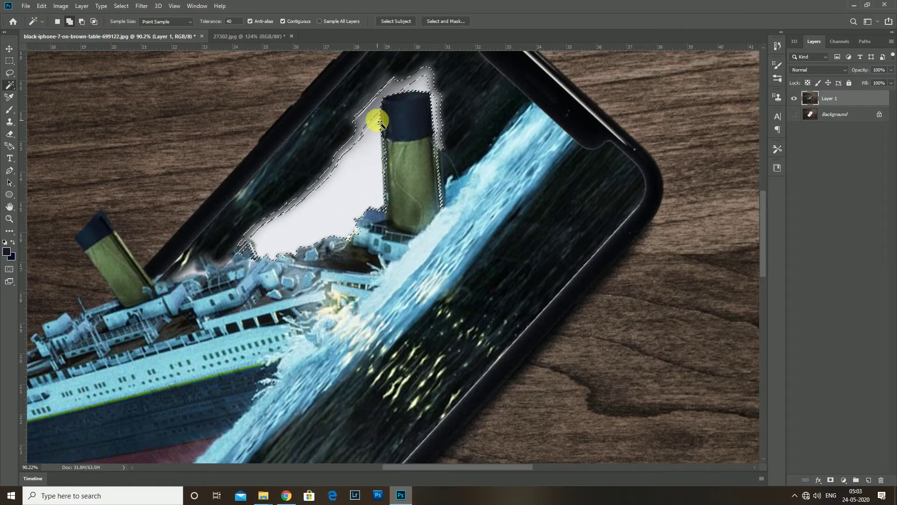
{"action": "key", "text": "ctrl+d"}
{"action": "key", "text": "p"}
{"action": "scroll", "coordinate": [141, 280], "scroll_direction": "up", "scroll_amount": 3}
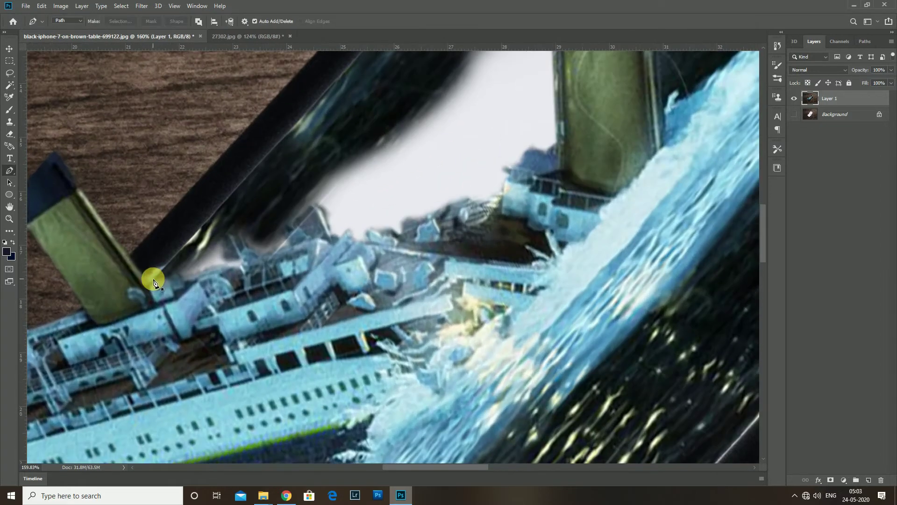
- Trace a Pen path along the deck's top edge toward the rear funnel base
{"action": "left_click", "coordinate": [257, 251]}
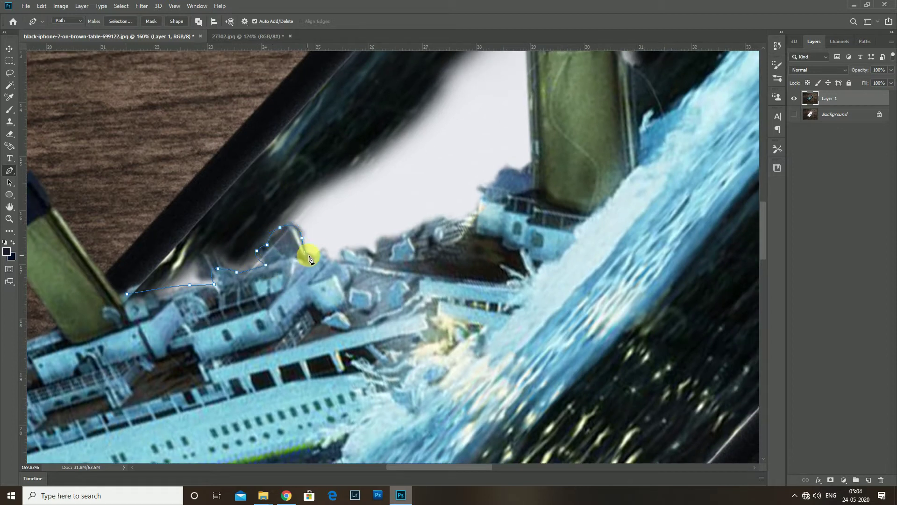
{"action": "left_click_drag", "start_coordinate": [364, 257], "coordinate": [333, 264]}
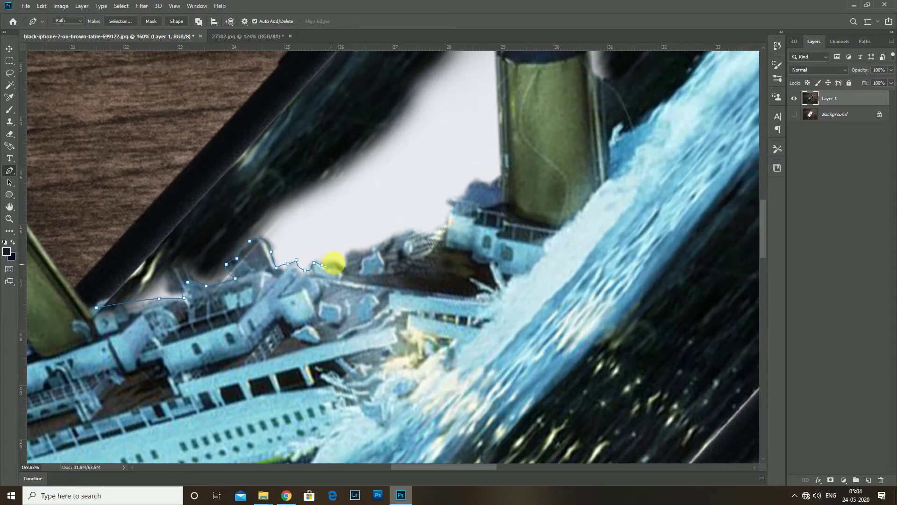
{"action": "left_click", "coordinate": [369, 250]}
{"action": "left_click", "coordinate": [411, 257]}
{"action": "mouse_move", "coordinate": [397, 240]}
{"action": "left_mouse_down"}
{"action": "mouse_move", "coordinate": [370, 264]}
{"action": "mouse_move", "coordinate": [379, 294]}
{"action": "left_mouse_up"}
{"action": "left_click", "coordinate": [414, 246]}
{"action": "mouse_move", "coordinate": [419, 241]}
{"action": "left_mouse_down"}
{"action": "mouse_move", "coordinate": [408, 266]}
{"action": "mouse_move", "coordinate": [333, 304]}
{"action": "left_mouse_up"}
- Close the path around the ship, convert it to a selection, and set a 0.5 px feather
{"action": "scroll", "coordinate": [442, 246], "scroll_direction": "up", "scroll_amount": 5}
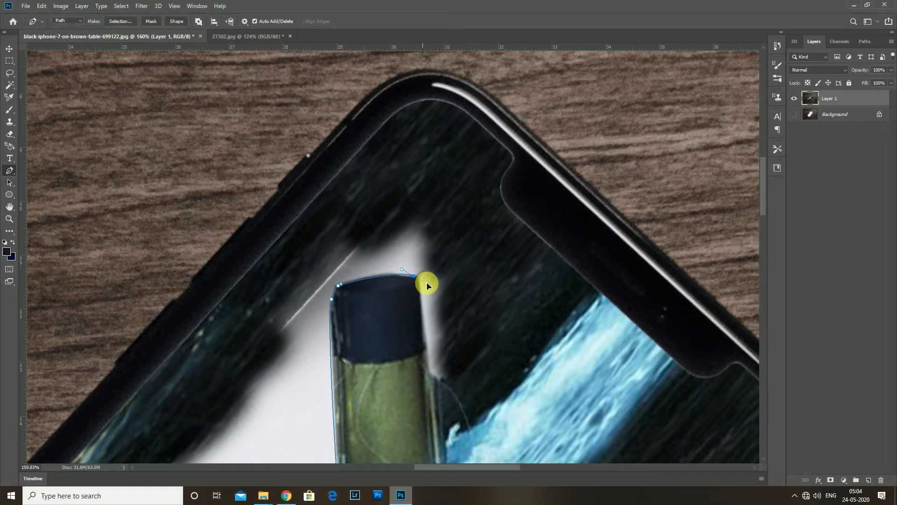
{"action": "left_click_drag", "start_coordinate": [427, 285], "coordinate": [375, 223]}
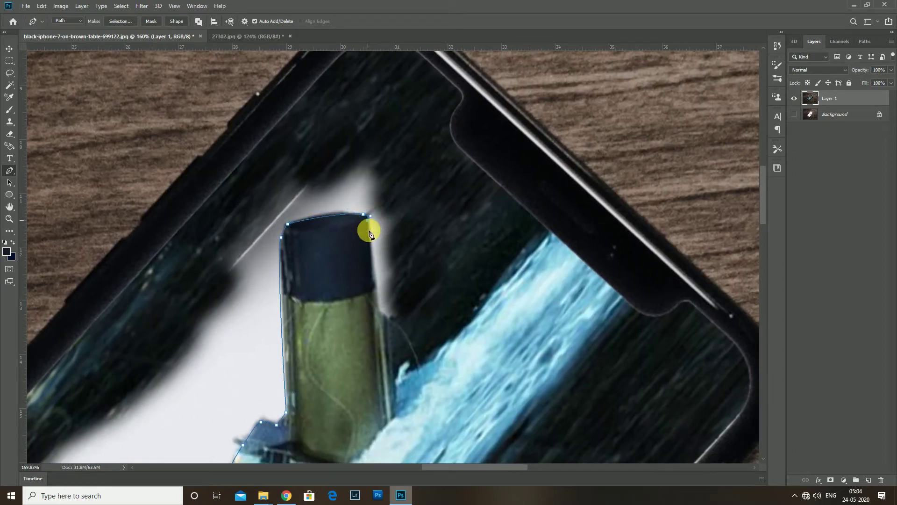
{"action": "scroll", "coordinate": [385, 314], "scroll_direction": "down", "scroll_amount": 4}
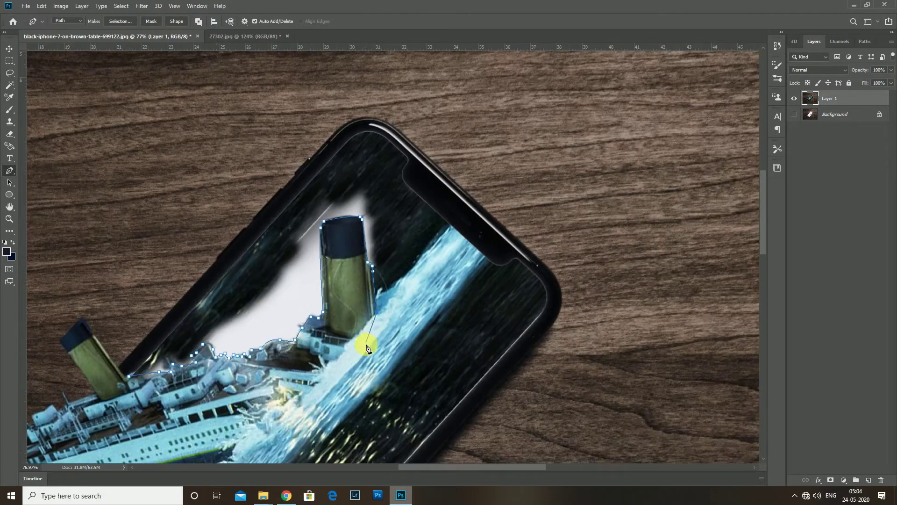
{"action": "left_click", "coordinate": [179, 423]}
{"action": "key", "text": "ctrl+Return"}
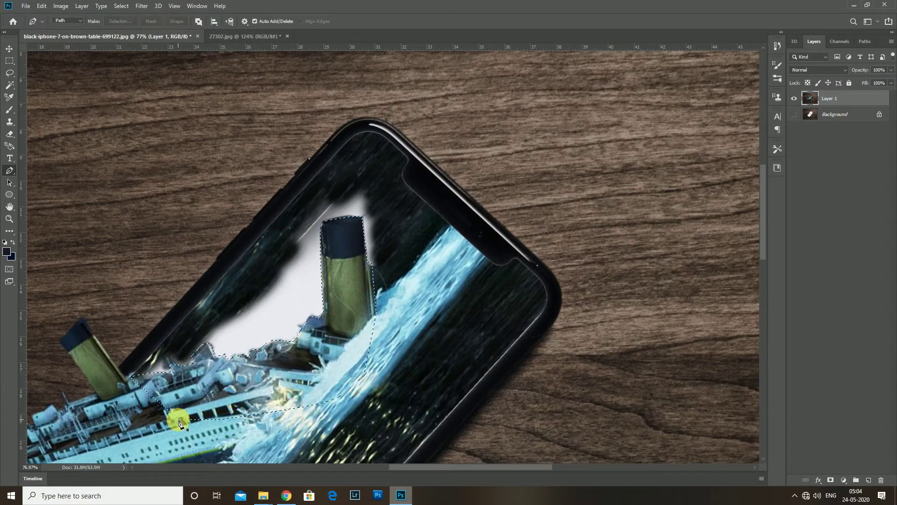
{"action": "key", "text": "shift+F6"}
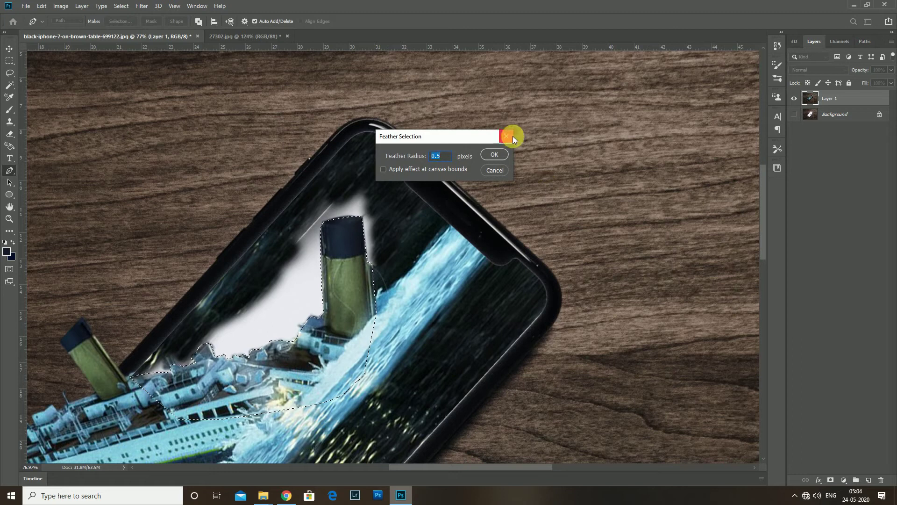
- Apply the 0.5 px feather and invert the selection to exclude the ship
{"action": "left_click", "coordinate": [513, 136]}
{"action": "key", "text": "shift+F6"}
{"action": "left_click", "coordinate": [513, 136]}
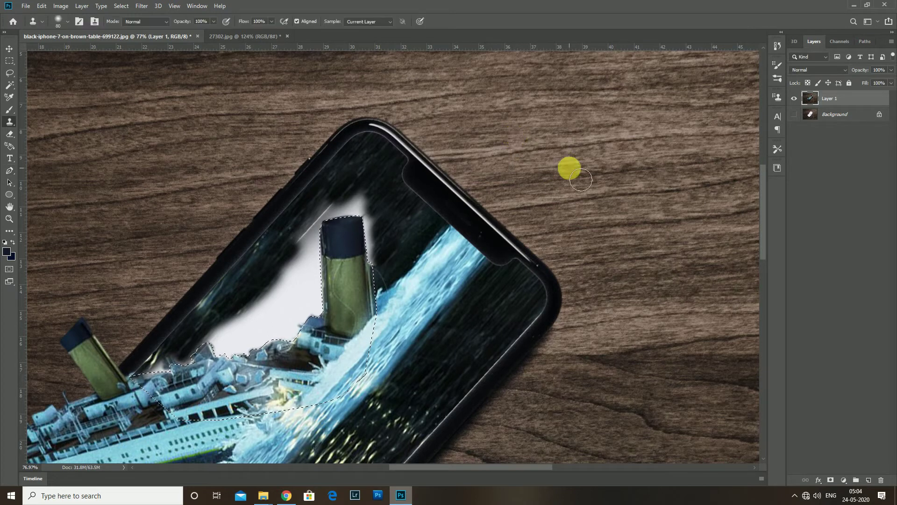
- Clone dark texture over the white patch above the funnel and deck with a larger brush
{"action": "key", "text": "s"}
{"action": "scroll", "coordinate": [415, 228], "scroll_direction": "up", "scroll_amount": 2}
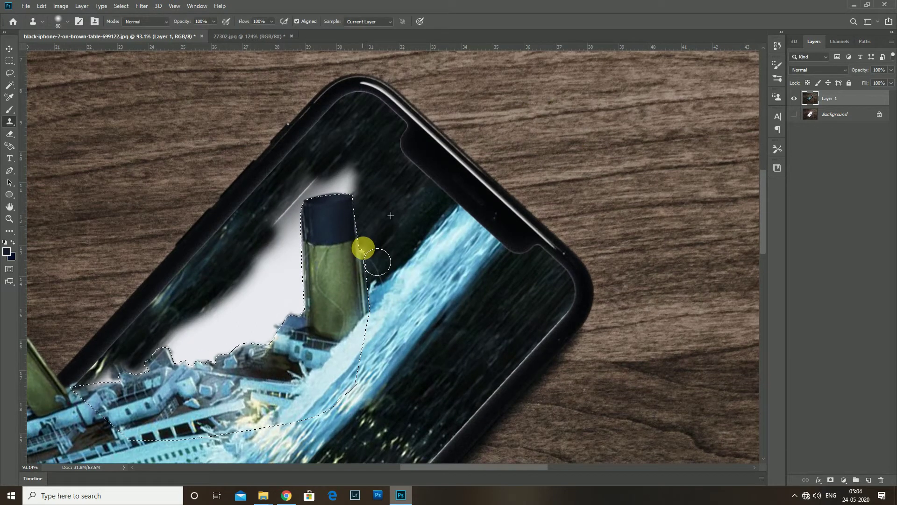
{"action": "mouse_move", "coordinate": [366, 141]}
{"action": "left_mouse_down"}
{"action": "mouse_move", "coordinate": [357, 144]}
{"action": "mouse_move", "coordinate": [475, 154]}
{"action": "mouse_move", "coordinate": [415, 190]}
{"action": "left_mouse_up"}
{"action": "scroll", "coordinate": [415, 189], "scroll_direction": "down", "scroll_amount": 3}
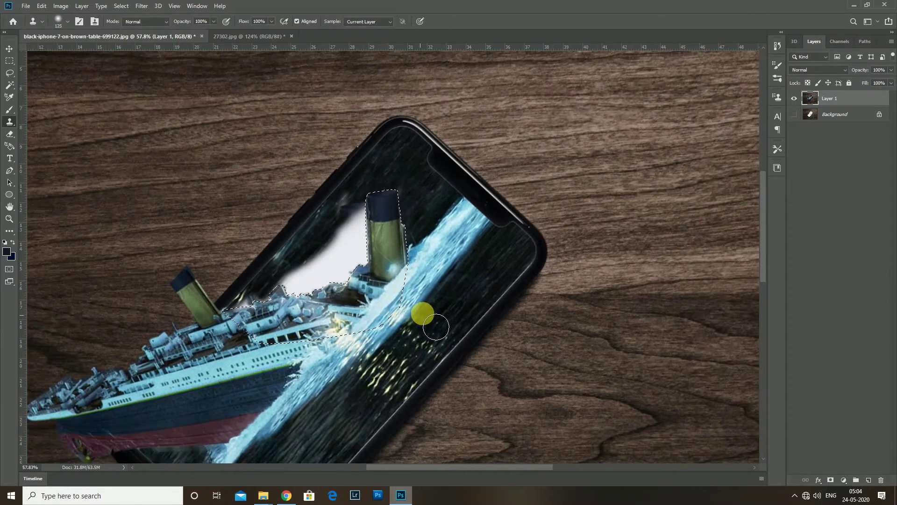
{"action": "key", "text": "bracketright"}
{"action": "key", "text": "bracketright"}
{"action": "key", "text": "bracketright"}
{"action": "left_click_drag", "start_coordinate": [372, 226], "coordinate": [306, 305]}
{"action": "mouse_move", "coordinate": [361, 217]}
{"action": "left_mouse_down"}
{"action": "mouse_move", "coordinate": [320, 286]}
{"action": "mouse_move", "coordinate": [329, 326]}
{"action": "left_mouse_up"}
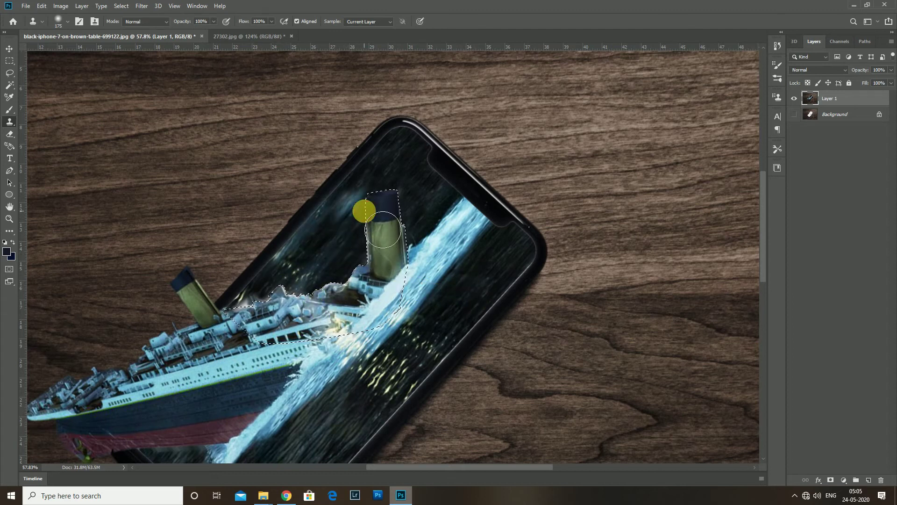
{"action": "left_click_drag", "start_coordinate": [383, 230], "coordinate": [424, 284]}
- Cover the remaining white near the deck and inspect the cloned area with a smaller brush
{"action": "scroll", "coordinate": [417, 283], "scroll_direction": "up", "scroll_amount": 2}
{"action": "mouse_move", "coordinate": [325, 281]}
{"action": "left_mouse_down"}
{"action": "mouse_move", "coordinate": [253, 309]}
{"action": "mouse_move", "coordinate": [277, 281]}
{"action": "left_mouse_up"}
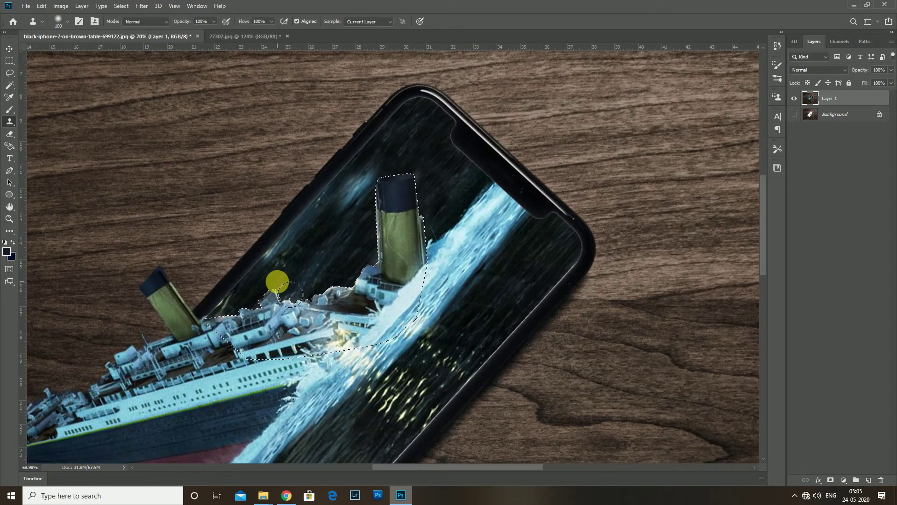
{"action": "scroll", "coordinate": [276, 283], "scroll_direction": "up", "scroll_amount": 1}
{"action": "scroll", "coordinate": [305, 282], "scroll_direction": "down", "scroll_amount": 1}
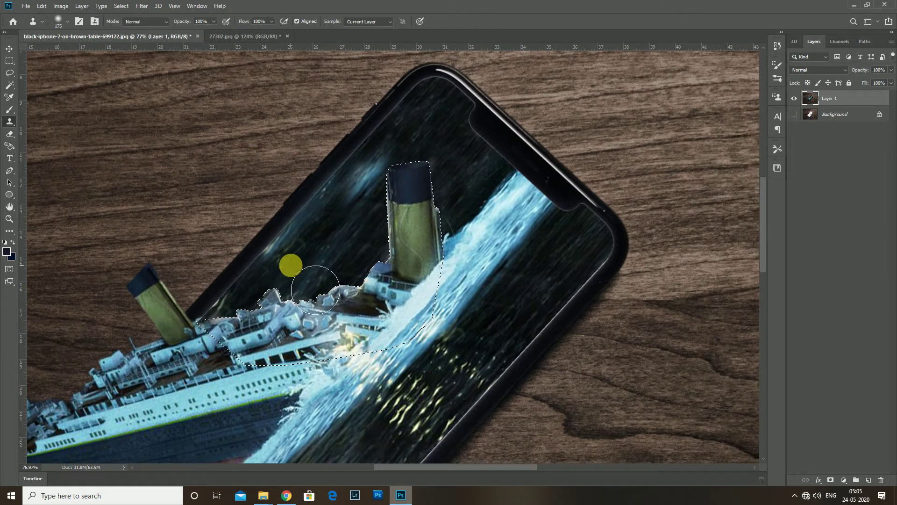
{"action": "scroll", "coordinate": [315, 290], "scroll_direction": "down", "scroll_amount": 1}
{"action": "scroll", "coordinate": [234, 300], "scroll_direction": "up", "scroll_amount": 1}
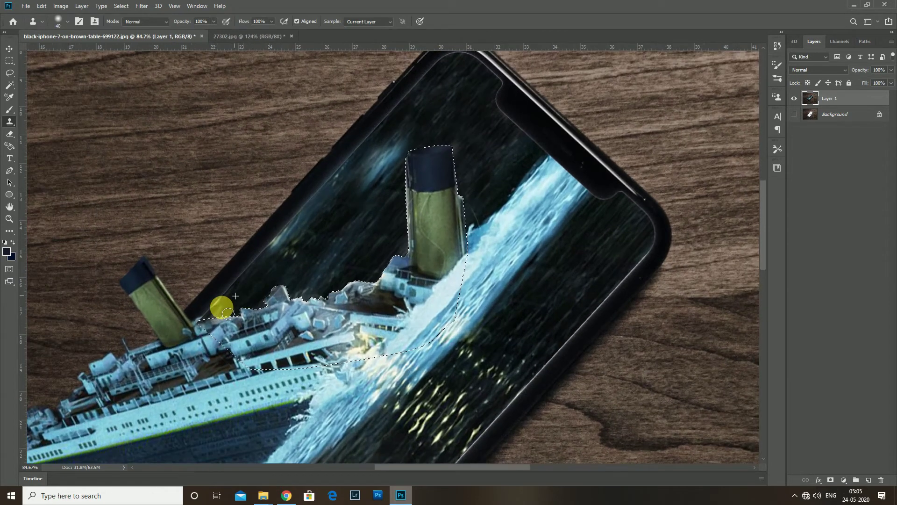
{"action": "scroll", "coordinate": [243, 290], "scroll_direction": "down", "scroll_amount": 1}
{"action": "key", "text": "bracketleft"}
{"action": "key", "text": "bracketleft"}
{"action": "key", "text": "bracketleft"}
{"action": "scroll", "coordinate": [281, 254], "scroll_direction": "down", "scroll_amount": 3}
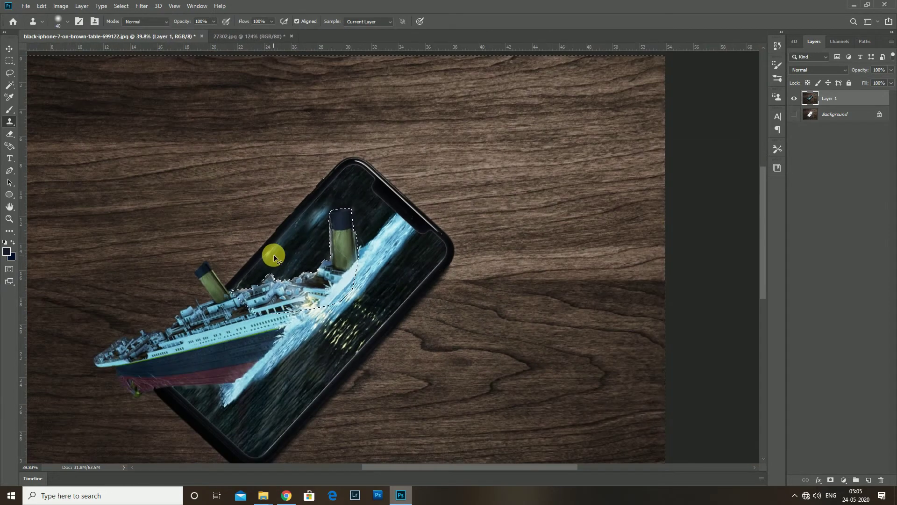
{"action": "scroll", "coordinate": [297, 257], "scroll_direction": "down", "scroll_amount": 2}
{"action": "scroll", "coordinate": [418, 270], "scroll_direction": "up", "scroll_amount": 2}
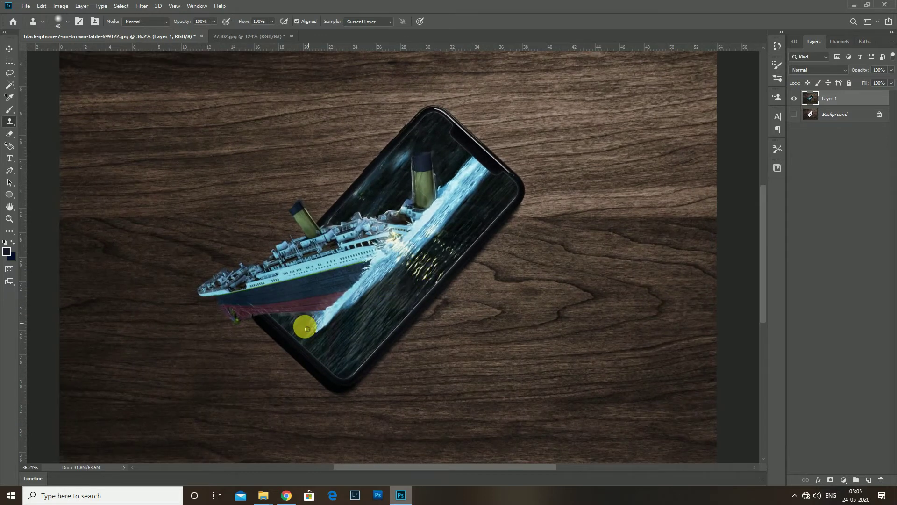
{"action": "scroll", "coordinate": [308, 329], "scroll_direction": "up", "scroll_amount": 3}
{"action": "scroll", "coordinate": [262, 314], "scroll_direction": "up", "scroll_amount": 2}
{"action": "scroll", "coordinate": [255, 304], "scroll_direction": "down", "scroll_amount": 1}
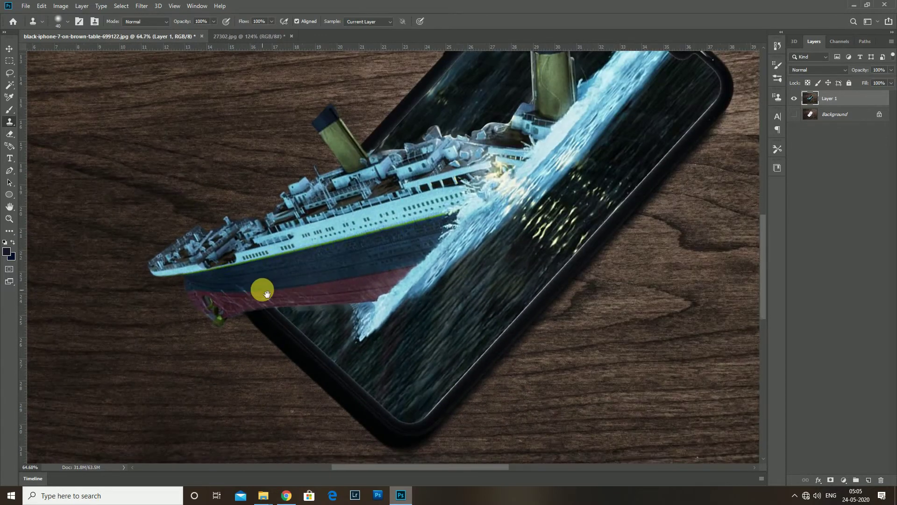
{"action": "scroll", "coordinate": [261, 290], "scroll_direction": "down", "scroll_amount": 1}
{"action": "scroll", "coordinate": [245, 296], "scroll_direction": "down", "scroll_amount": 2}
{"action": "scroll", "coordinate": [248, 312], "scroll_direction": "down", "scroll_amount": 1}
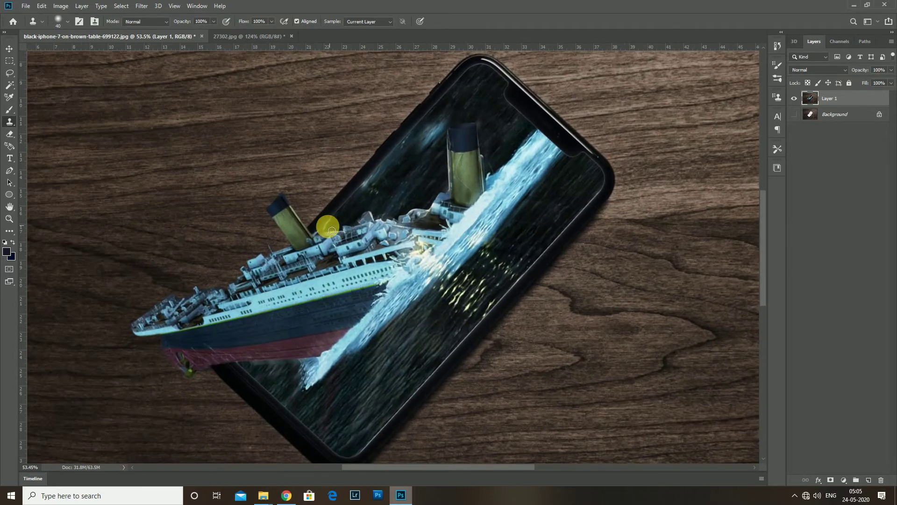
{"action": "scroll", "coordinate": [332, 230], "scroll_direction": "down", "scroll_amount": 2}
{"action": "scroll", "coordinate": [337, 222], "scroll_direction": "down", "scroll_amount": 2}
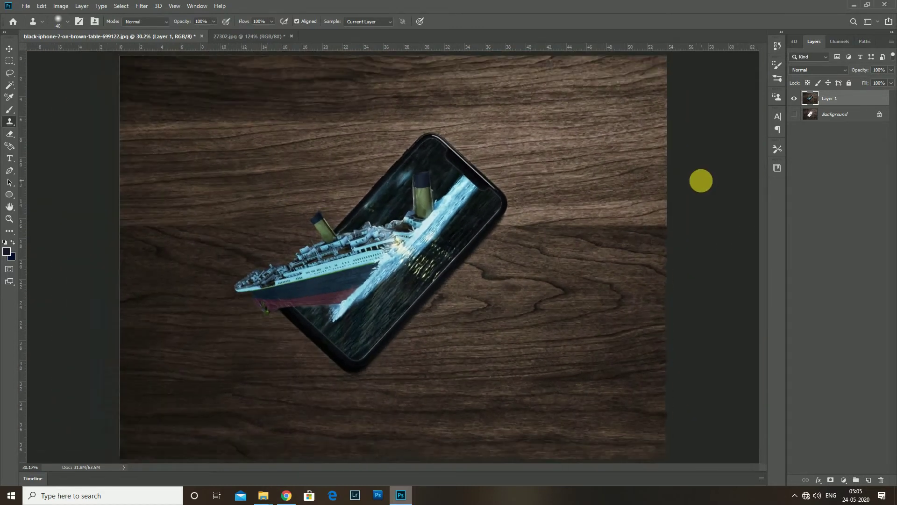
{"action": "scroll", "coordinate": [659, 209], "scroll_direction": "down", "scroll_amount": 1}
{"action": "key", "text": "ctrl+t"}
- Scale the phone-and-ship composite up to about 126% and commit the transform
{"action": "left_click_drag", "start_coordinate": [619, 424], "coordinate": [688, 458]}
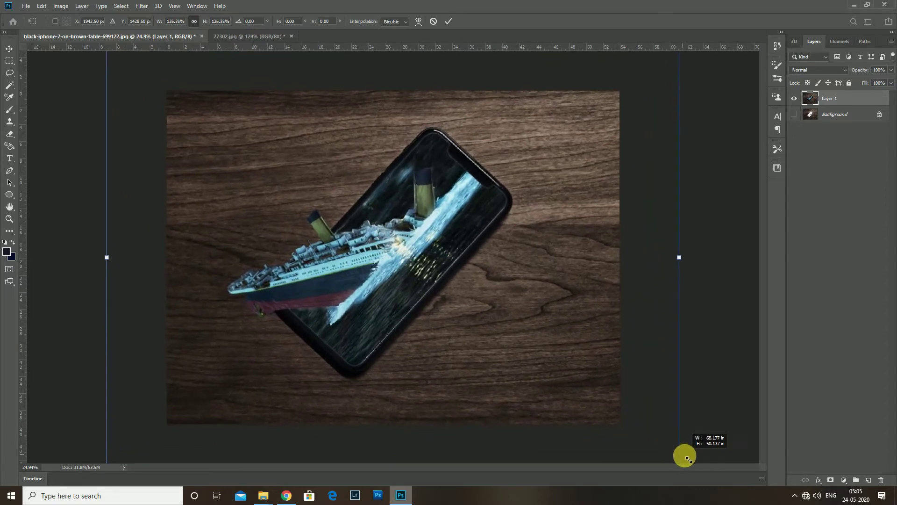
{"action": "scroll", "coordinate": [688, 440], "scroll_direction": "down", "scroll_amount": 1}
{"action": "key", "text": "Return"}
{"action": "key", "text": "s"}
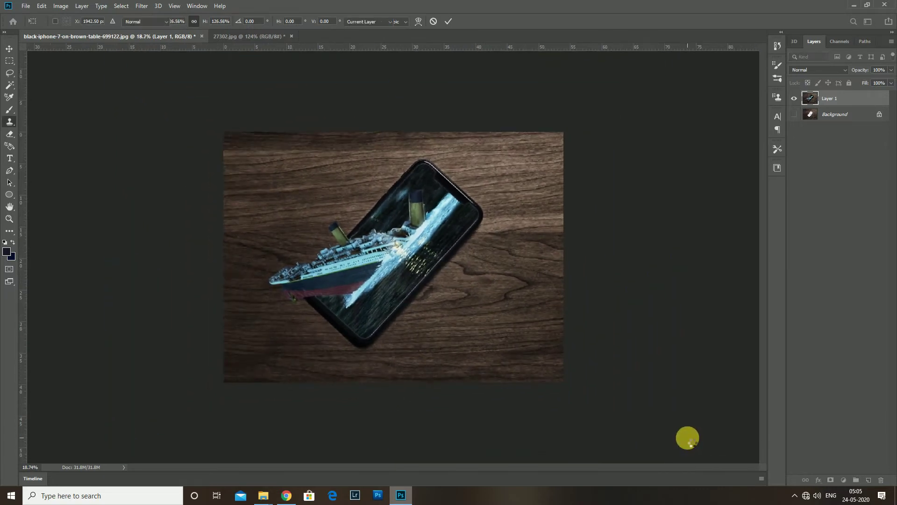
{"action": "scroll", "coordinate": [688, 438], "scroll_direction": "up", "scroll_amount": 1}
{"action": "scroll", "coordinate": [653, 325], "scroll_direction": "up", "scroll_amount": 1}
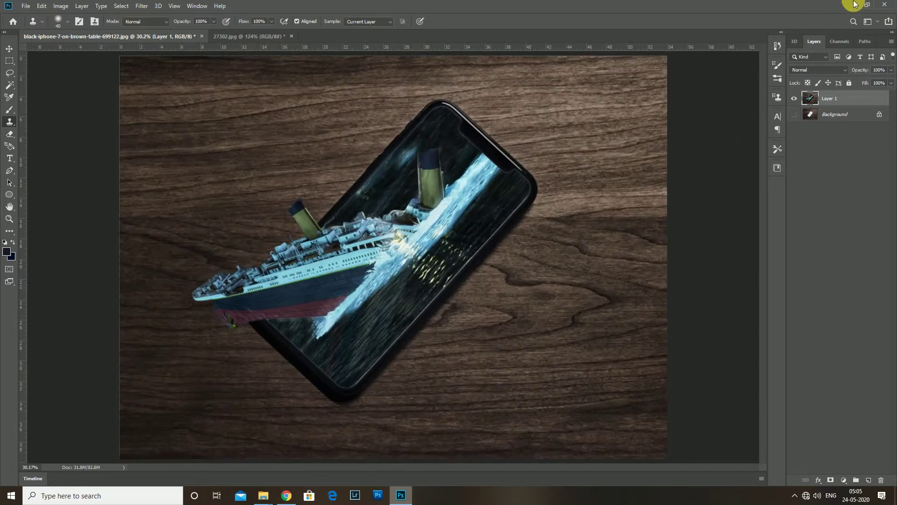
- Drag the snorkeling photo from File Explorer into Photoshop as a new document
{"action": "left_click", "coordinate": [854, 4]}
{"action": "scroll", "coordinate": [569, 73], "scroll_direction": "down", "scroll_amount": 2}
{"action": "left_click", "coordinate": [661, 241]}
{"action": "left_click_drag", "start_coordinate": [661, 241], "coordinate": [469, 4]}
- Open the snorkeling photo, try selecting the surrounding water, then discard that trial selection
{"action": "left_click_drag", "start_coordinate": [482, 46], "coordinate": [506, 232]}
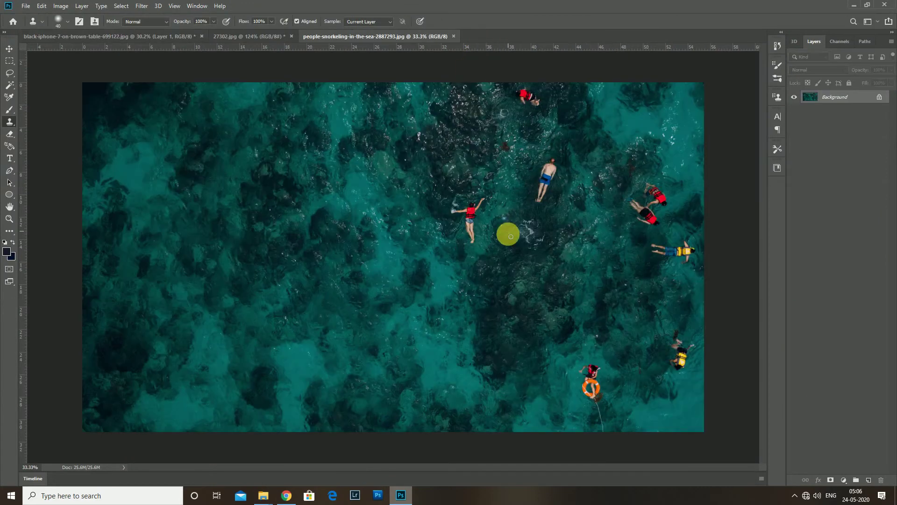
{"action": "scroll", "coordinate": [578, 228], "scroll_direction": "up", "scroll_amount": 2}
{"action": "scroll", "coordinate": [578, 216], "scroll_direction": "down", "scroll_amount": 2}
{"action": "key", "text": "w"}
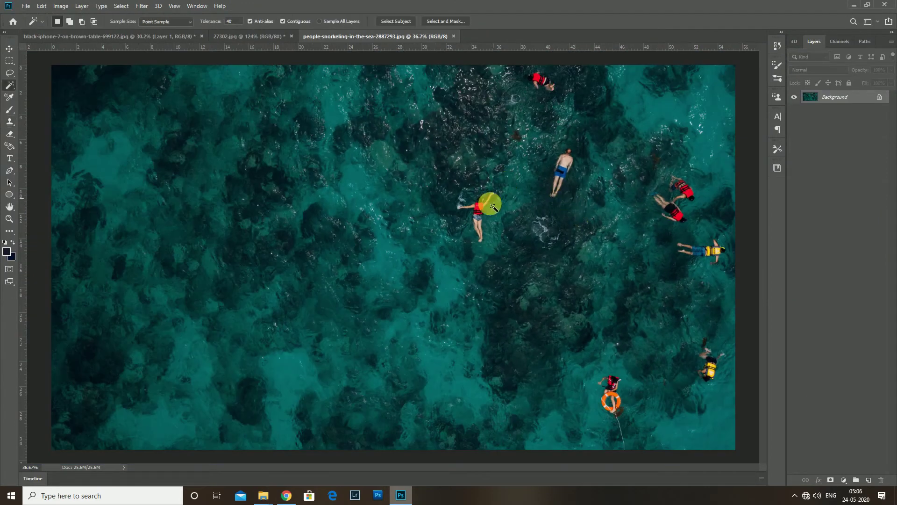
{"action": "scroll", "coordinate": [480, 201], "scroll_direction": "up", "scroll_amount": 2}
{"action": "left_click_drag", "start_coordinate": [473, 202], "coordinate": [405, 244]}
{"action": "scroll", "coordinate": [404, 244], "scroll_direction": "down", "scroll_amount": 1}
{"action": "left_click", "coordinate": [491, 215]}
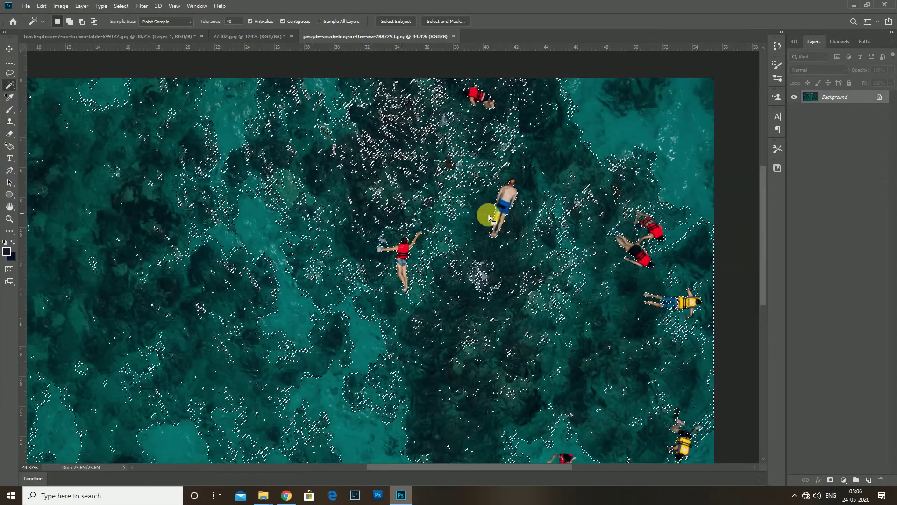
{"action": "scroll", "coordinate": [514, 215], "scroll_direction": "down", "scroll_amount": 1}
{"action": "key", "text": "ctrl+d"}
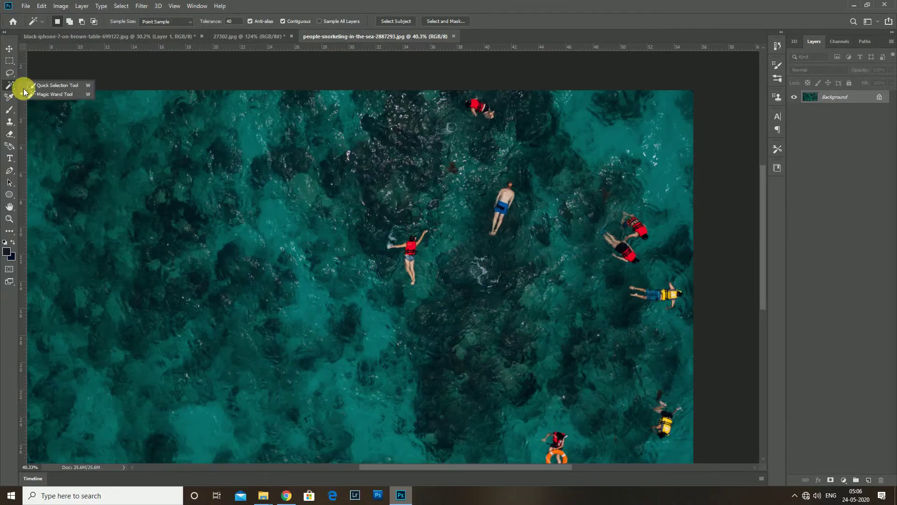
- Quick-select the man in blue shorts and the lower red-vest swimmer
{"action": "left_click", "coordinate": [56, 85]}
{"action": "scroll", "coordinate": [420, 320], "scroll_direction": "up", "scroll_amount": 3}
{"action": "scroll", "coordinate": [407, 229], "scroll_direction": "up", "scroll_amount": 3}
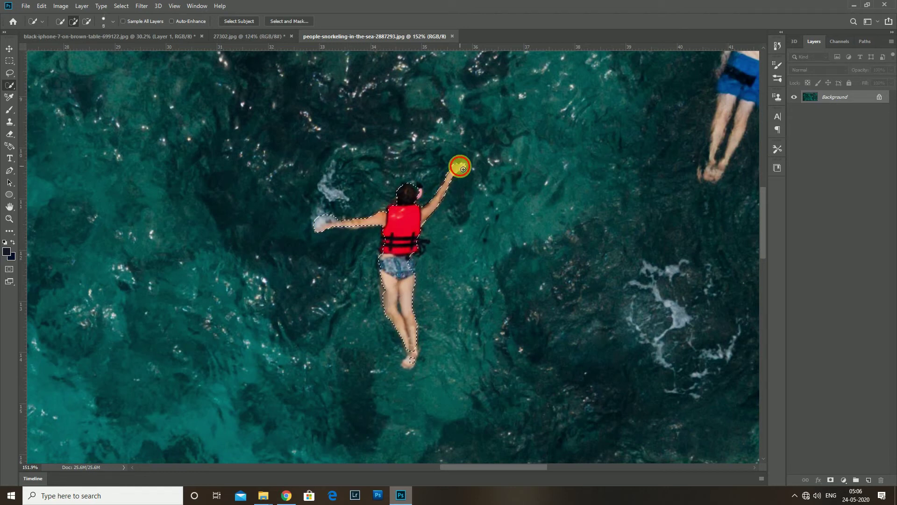
{"action": "scroll", "coordinate": [402, 249], "scroll_direction": "down", "scroll_amount": 2}
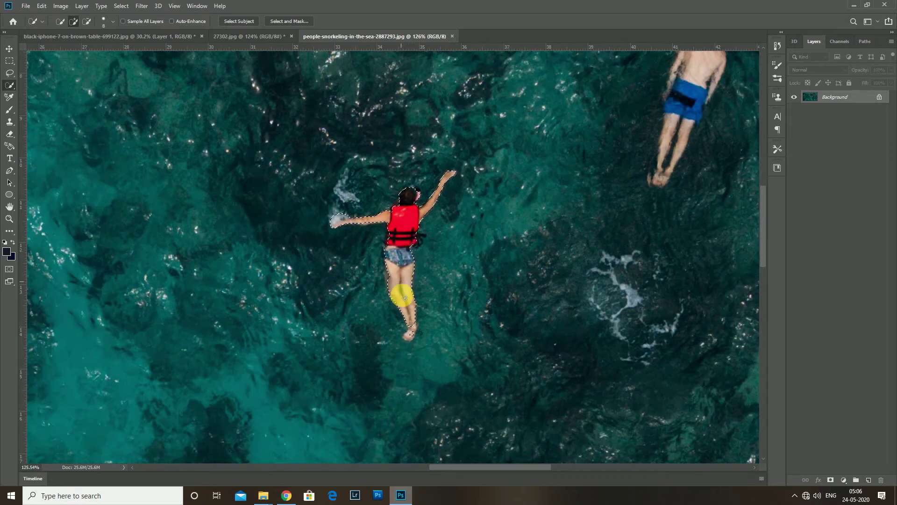
{"action": "scroll", "coordinate": [412, 322], "scroll_direction": "up", "scroll_amount": 1}
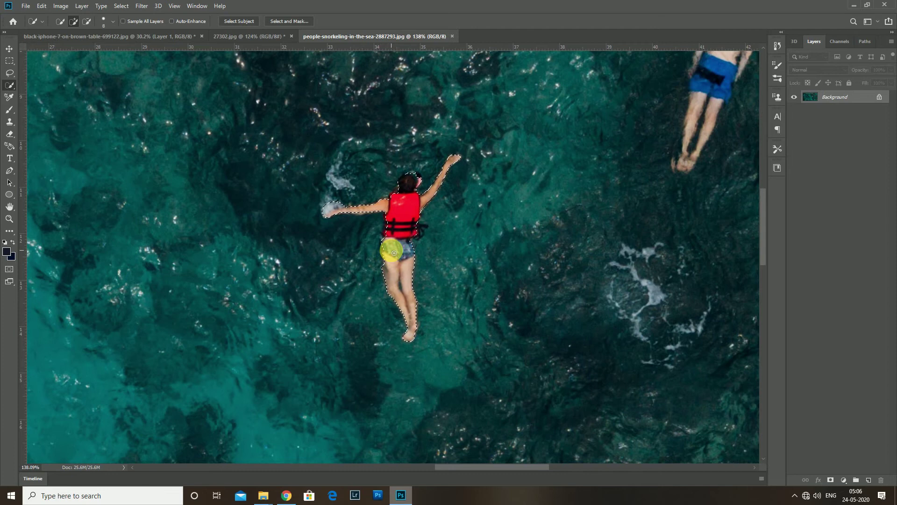
{"action": "scroll", "coordinate": [394, 267], "scroll_direction": "down", "scroll_amount": 2}
{"action": "scroll", "coordinate": [530, 234], "scroll_direction": "right", "scroll_amount": 5}
{"action": "scroll", "coordinate": [474, 234], "scroll_direction": "up", "scroll_amount": 3}
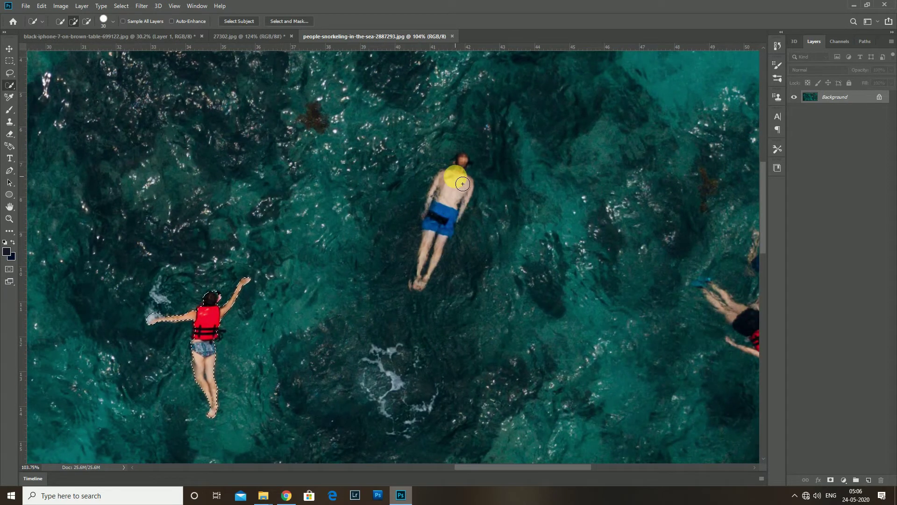
{"action": "mouse_move", "coordinate": [453, 201]}
{"action": "left_mouse_down"}
{"action": "mouse_move", "coordinate": [429, 289]}
{"action": "mouse_move", "coordinate": [464, 177]}
{"action": "left_mouse_up"}
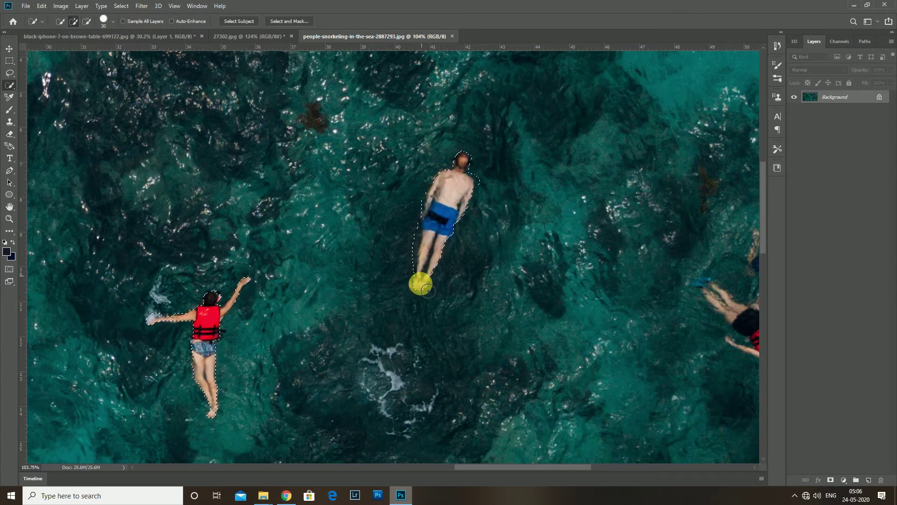
{"action": "scroll", "coordinate": [418, 283], "scroll_direction": "down", "scroll_amount": 2}
{"action": "scroll", "coordinate": [537, 269], "scroll_direction": "down", "scroll_amount": 1}
{"action": "scroll", "coordinate": [537, 269], "scroll_direction": "right", "scroll_amount": 3}
{"action": "mouse_move", "coordinate": [600, 272]}
{"action": "left_mouse_down"}
{"action": "mouse_move", "coordinate": [616, 279]}
{"action": "mouse_move", "coordinate": [613, 220]}
{"action": "left_mouse_up"}
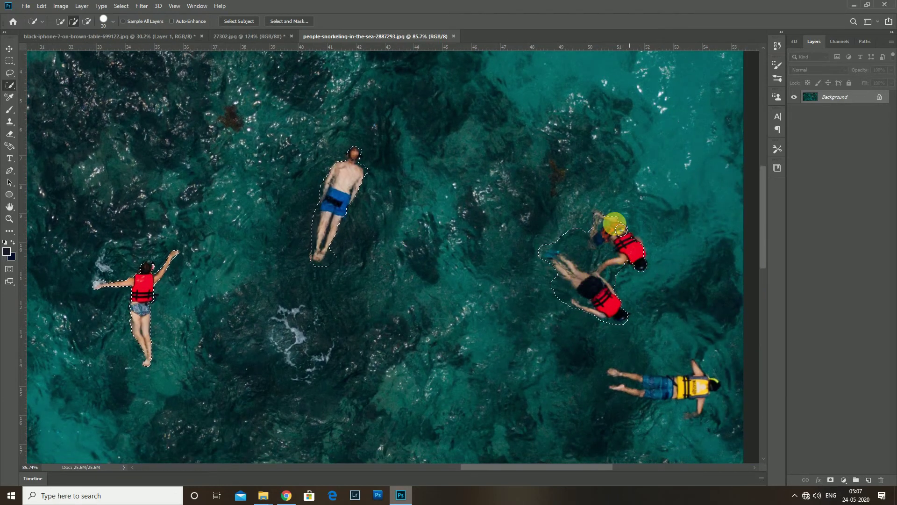
- Add the yellow-vest, top and lower-right swimmers, then subtract the stray water area
{"action": "scroll", "coordinate": [603, 222], "scroll_direction": "down", "scroll_amount": 2}
{"action": "left_click_drag", "start_coordinate": [629, 338], "coordinate": [665, 331]}
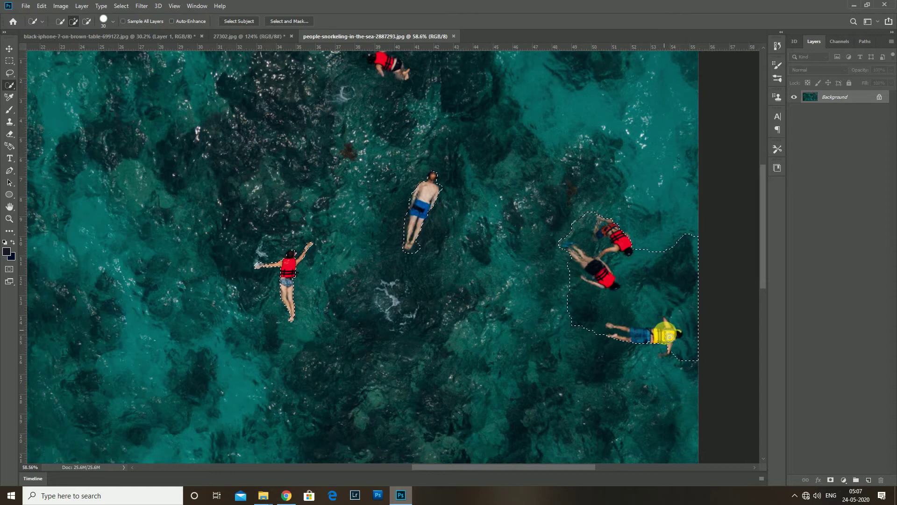
{"action": "scroll", "coordinate": [654, 325], "scroll_direction": "down", "scroll_amount": 1}
{"action": "left_click_drag", "start_coordinate": [453, 128], "coordinate": [470, 136]}
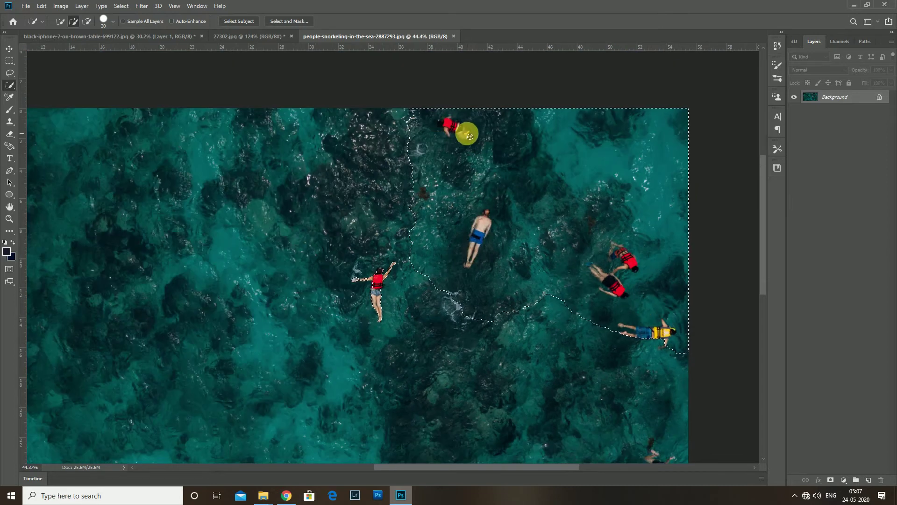
{"action": "scroll", "coordinate": [471, 136], "scroll_direction": "down", "scroll_amount": 1}
{"action": "mouse_move", "coordinate": [700, 340]}
{"action": "left_mouse_down"}
{"action": "mouse_move", "coordinate": [712, 364]}
{"action": "mouse_move", "coordinate": [702, 365]}
{"action": "mouse_move", "coordinate": [718, 355]}
{"action": "left_mouse_up"}
{"action": "mouse_move", "coordinate": [658, 224]}
{"action": "left_mouse_down"}
{"action": "mouse_move", "coordinate": [625, 136]}
{"action": "mouse_move", "coordinate": [681, 92]}
{"action": "mouse_move", "coordinate": [721, 212]}
{"action": "mouse_move", "coordinate": [679, 238]}
{"action": "mouse_move", "coordinate": [638, 216]}
{"action": "mouse_move", "coordinate": [547, 132]}
{"action": "mouse_move", "coordinate": [519, 143]}
{"action": "mouse_move", "coordinate": [522, 115]}
{"action": "mouse_move", "coordinate": [503, 86]}
{"action": "mouse_move", "coordinate": [537, 215]}
{"action": "mouse_move", "coordinate": [659, 235]}
{"action": "mouse_move", "coordinate": [699, 231]}
{"action": "mouse_move", "coordinate": [686, 234]}
{"action": "mouse_move", "coordinate": [655, 181]}
{"action": "mouse_move", "coordinate": [567, 80]}
{"action": "mouse_move", "coordinate": [535, 66]}
{"action": "mouse_move", "coordinate": [518, 76]}
{"action": "mouse_move", "coordinate": [563, 164]}
{"action": "mouse_move", "coordinate": [542, 197]}
{"action": "mouse_move", "coordinate": [567, 199]}
{"action": "mouse_move", "coordinate": [535, 190]}
{"action": "left_mouse_up"}
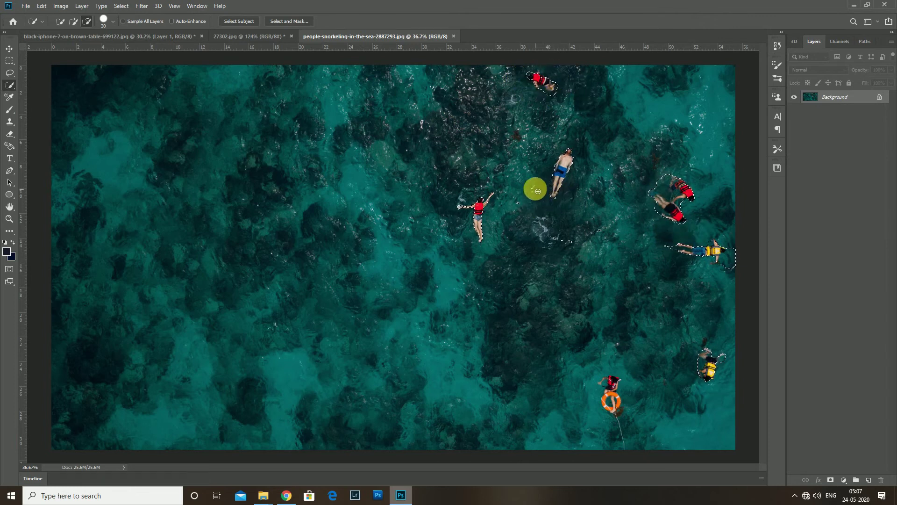
{"action": "scroll", "coordinate": [626, 395], "scroll_direction": "up", "scroll_amount": 1}
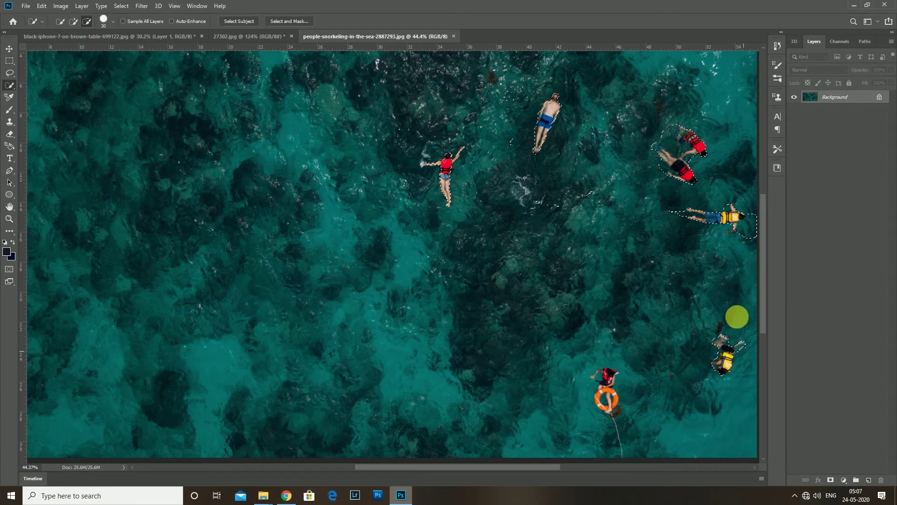
{"action": "scroll", "coordinate": [664, 144], "scroll_direction": "down", "scroll_amount": 3}
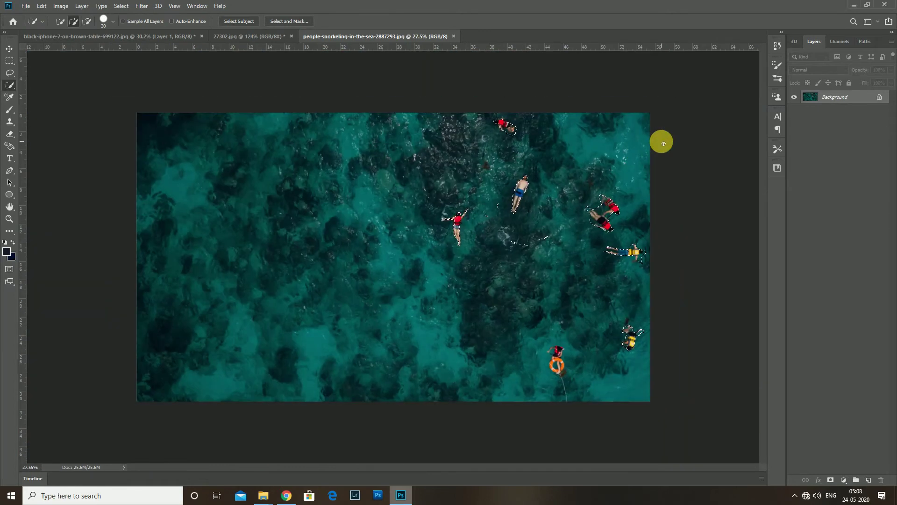
- Bring the selected swimmers into the Titanic phone composite, moved down and to the right
{"action": "left_click", "coordinate": [177, 36]}
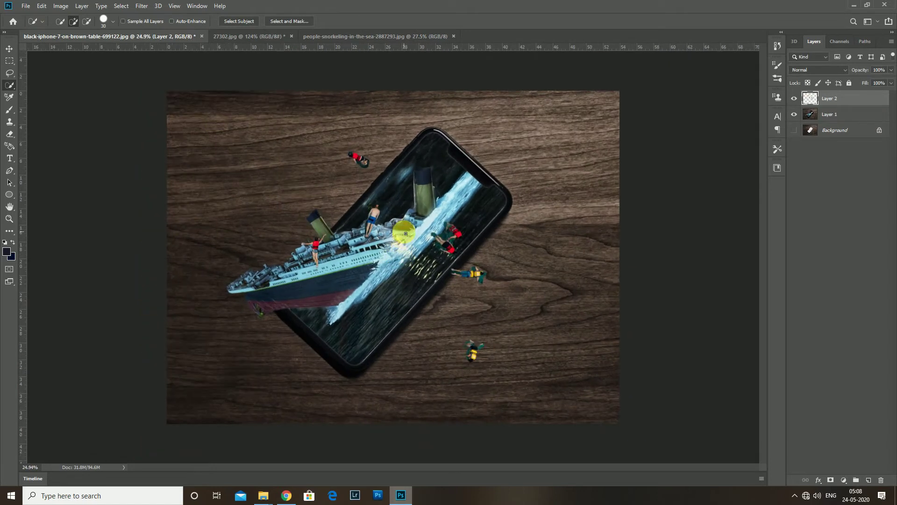
{"action": "key", "text": "v"}
{"action": "mouse_move", "coordinate": [373, 216]}
{"action": "left_mouse_down"}
{"action": "mouse_move", "coordinate": [400, 258]}
{"action": "mouse_move", "coordinate": [382, 256]}
{"action": "mouse_move", "coordinate": [393, 269]}
{"action": "left_mouse_up"}
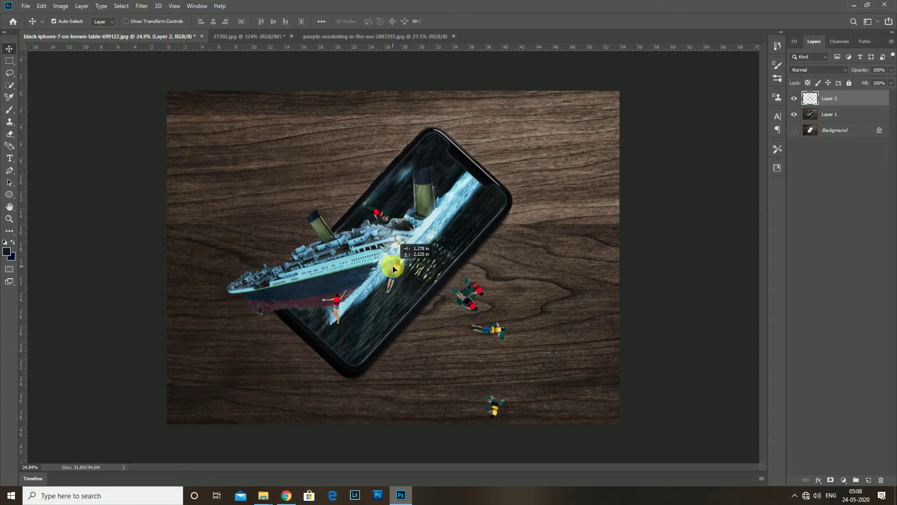
{"action": "key", "text": "l"}
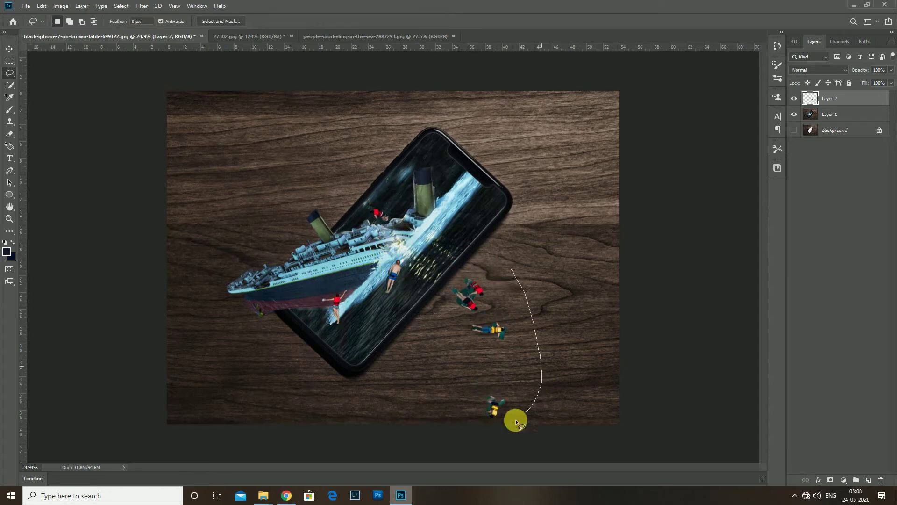
- Copy the three encircled swimmers to Layer 3 and move them onto the phone screen
{"action": "key", "text": "ctrl+j"}
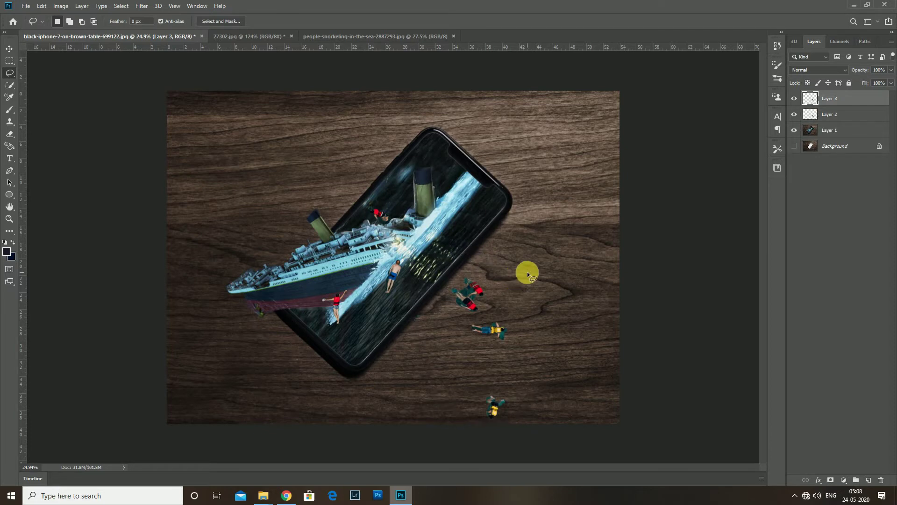
{"action": "left_click", "coordinate": [811, 115]}
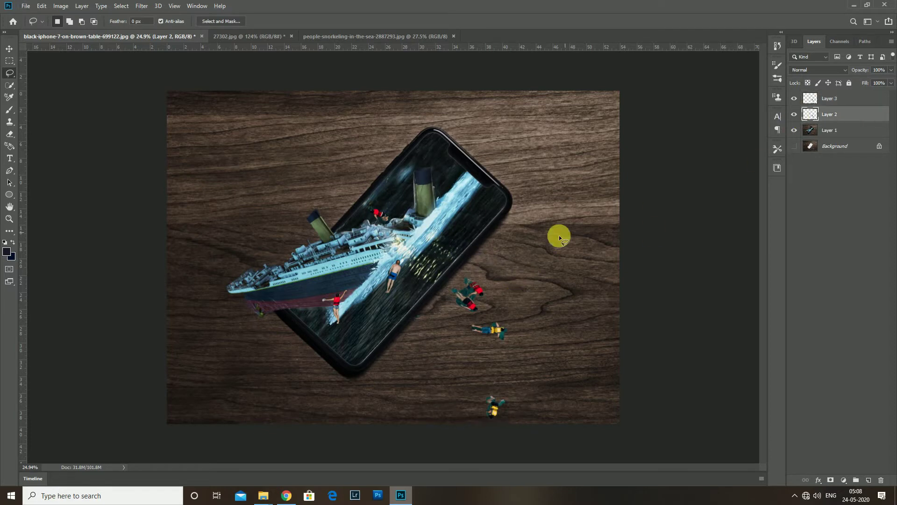
{"action": "left_click_drag", "start_coordinate": [465, 395], "coordinate": [504, 253]}
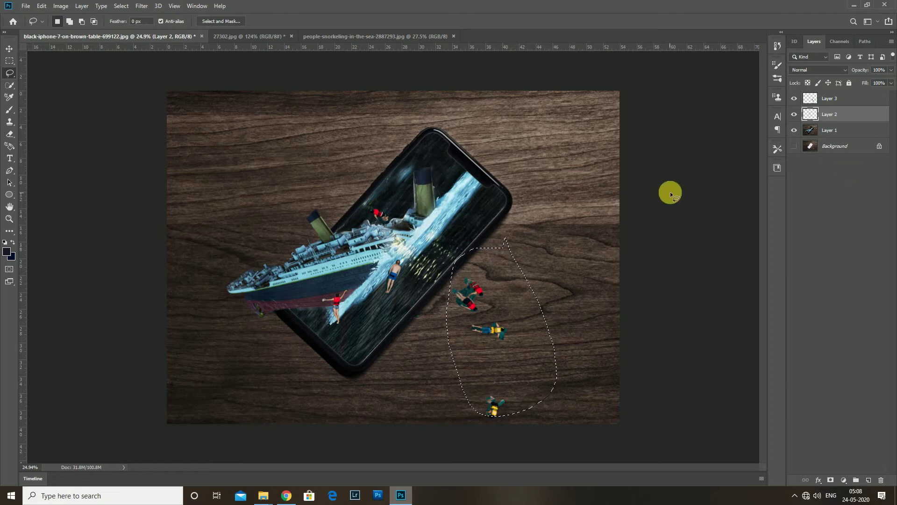
{"action": "left_click", "coordinate": [832, 100]}
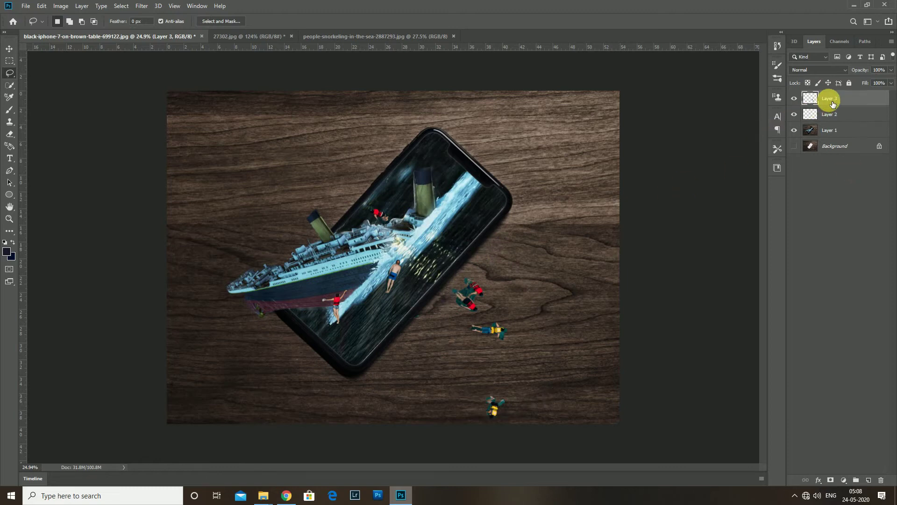
{"action": "key", "text": "v"}
{"action": "left_click_drag", "start_coordinate": [468, 345], "coordinate": [409, 237]}
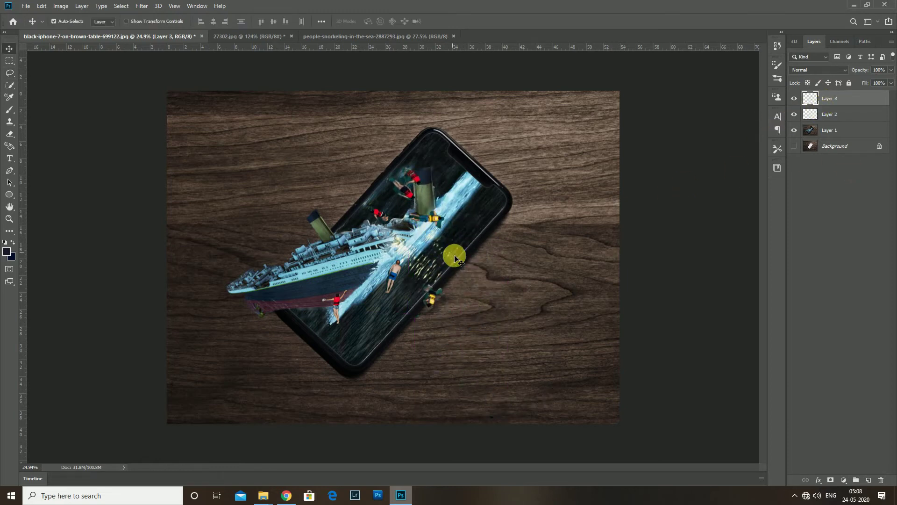
- Rotate the swimmers to follow the ship's angle and place them in the water by the hull
{"action": "key", "text": "ctrl+t"}
{"action": "mouse_move", "coordinate": [467, 326]}
{"action": "left_mouse_down"}
{"action": "mouse_move", "coordinate": [513, 174]}
{"action": "mouse_move", "coordinate": [498, 130]}
{"action": "left_mouse_up"}
{"action": "left_click_drag", "start_coordinate": [449, 186], "coordinate": [410, 314]}
{"action": "scroll", "coordinate": [444, 240], "scroll_direction": "up", "scroll_amount": 2}
{"action": "left_click_drag", "start_coordinate": [500, 267], "coordinate": [496, 208]}
{"action": "mouse_move", "coordinate": [449, 243]}
{"action": "left_mouse_down"}
{"action": "mouse_move", "coordinate": [423, 268]}
{"action": "mouse_move", "coordinate": [423, 249]}
{"action": "mouse_move", "coordinate": [411, 306]}
{"action": "mouse_move", "coordinate": [422, 310]}
{"action": "mouse_move", "coordinate": [411, 307]}
{"action": "left_mouse_up"}
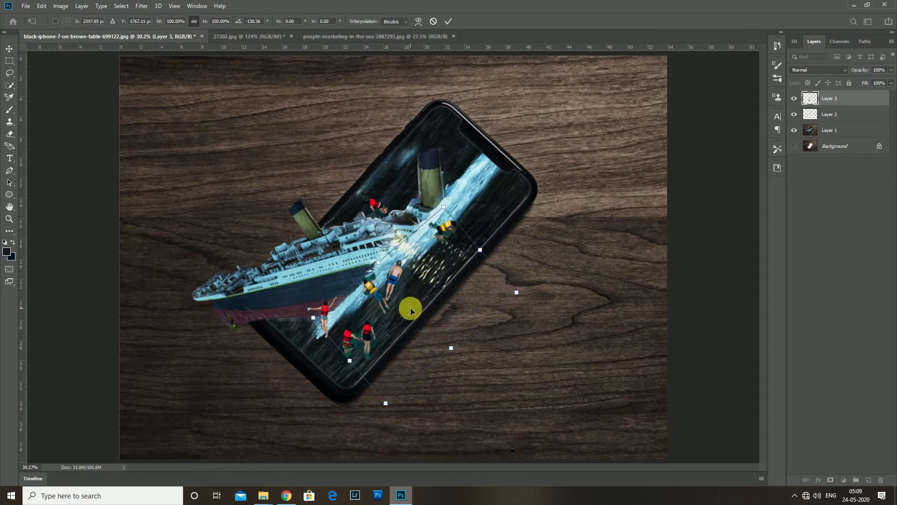
{"action": "key", "text": "Return"}
{"action": "scroll", "coordinate": [376, 297], "scroll_direction": "up", "scroll_amount": 1}
{"action": "scroll", "coordinate": [377, 298], "scroll_direction": "up", "scroll_amount": 2}
{"action": "scroll", "coordinate": [388, 292], "scroll_direction": "up", "scroll_amount": 1}
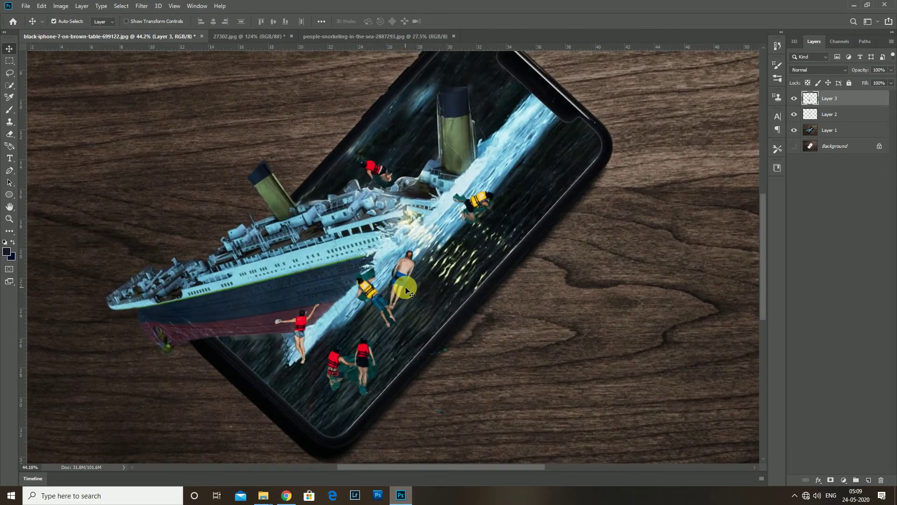
{"action": "key", "text": "l"}
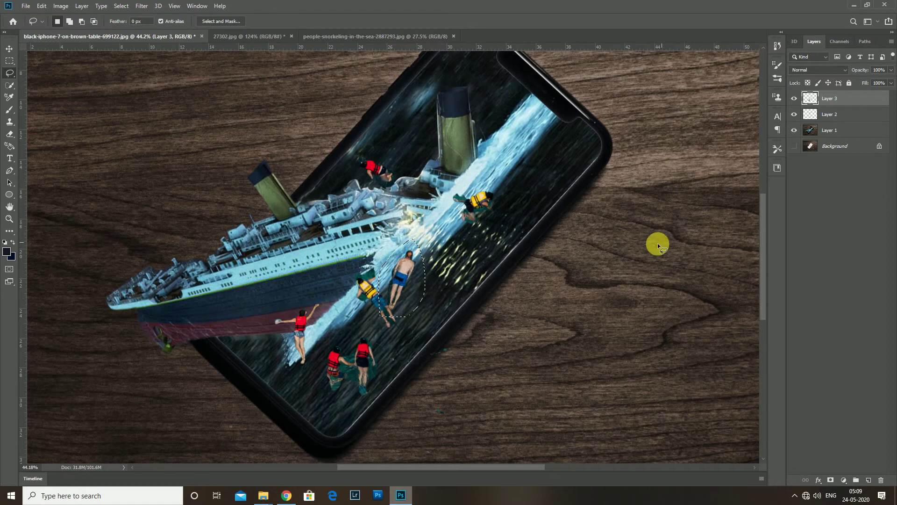
- Copy the swimmer beside the ship to Layer 4 and shift it right and down
{"action": "left_click", "coordinate": [858, 117]}
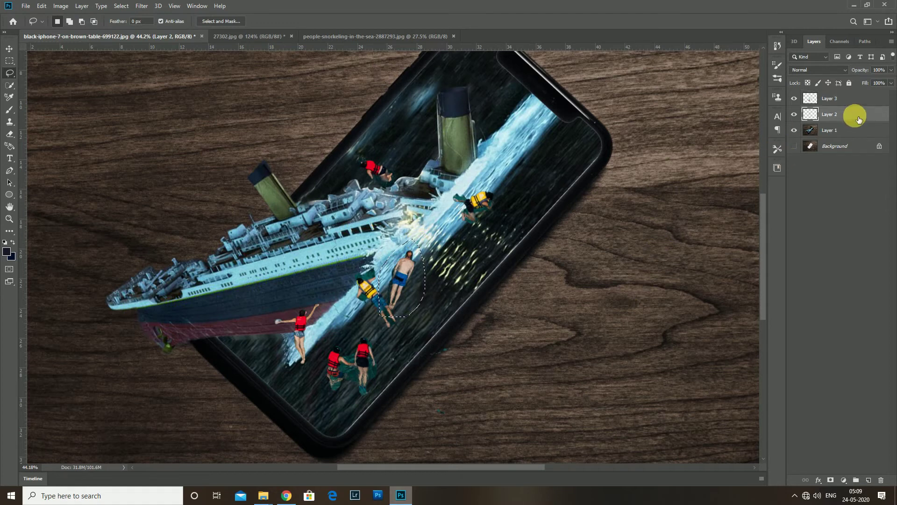
{"action": "key", "text": "ctrl+j"}
{"action": "left_click", "coordinate": [846, 132]}
{"action": "left_click_drag", "start_coordinate": [393, 321], "coordinate": [411, 227]}
{"action": "left_click", "coordinate": [840, 115]}
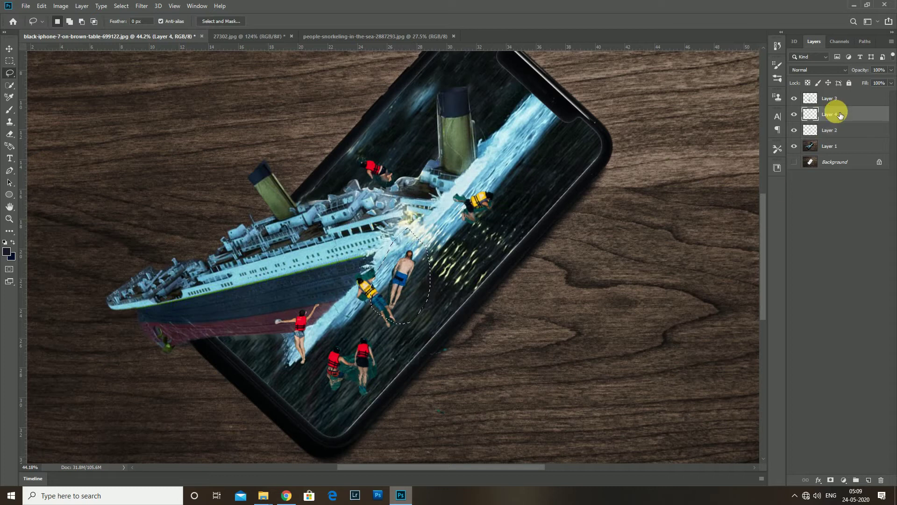
{"action": "key", "text": "v"}
{"action": "left_click_drag", "start_coordinate": [415, 284], "coordinate": [427, 285]}
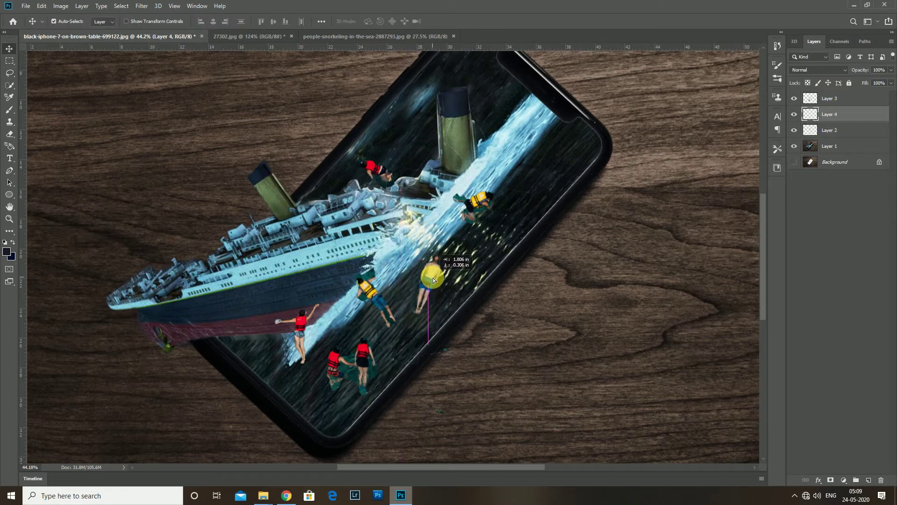
- Tilt the swimmer about 29 degrees and apply the transform
{"action": "key", "text": "ctrl+t"}
{"action": "mouse_move", "coordinate": [455, 281]}
{"action": "left_mouse_down"}
{"action": "mouse_move", "coordinate": [440, 283]}
{"action": "mouse_move", "coordinate": [444, 290]}
{"action": "left_mouse_up"}
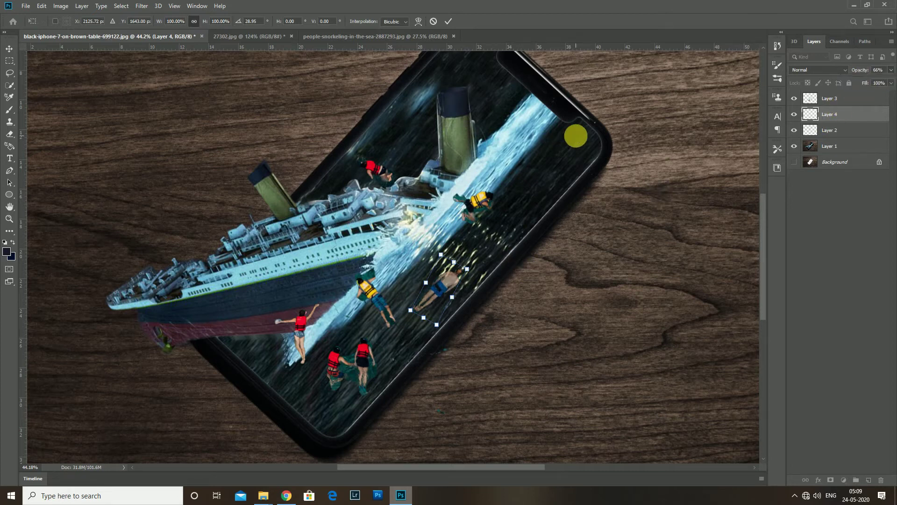
{"action": "key", "text": "Return"}
{"action": "scroll", "coordinate": [535, 184], "scroll_direction": "up", "scroll_amount": 2}
{"action": "scroll", "coordinate": [421, 267], "scroll_direction": "down", "scroll_amount": 1}
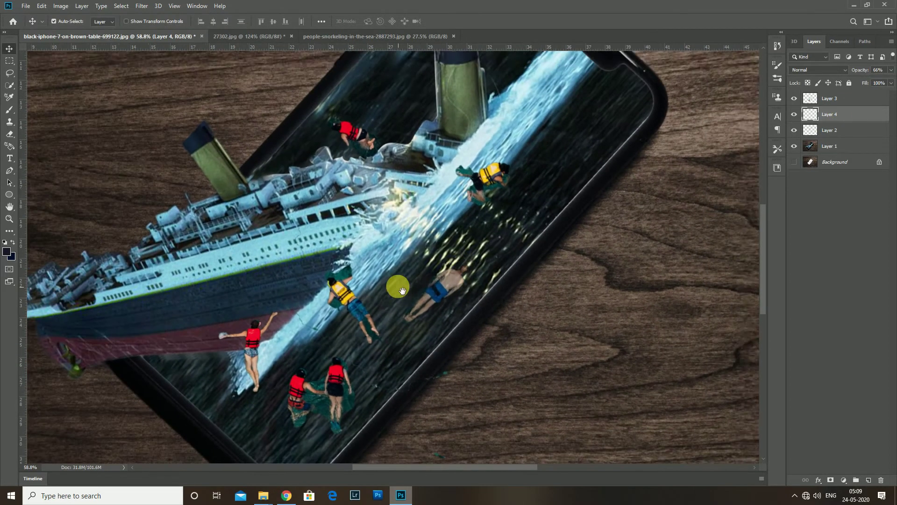
{"action": "scroll", "coordinate": [412, 276], "scroll_direction": "up", "scroll_amount": 2}
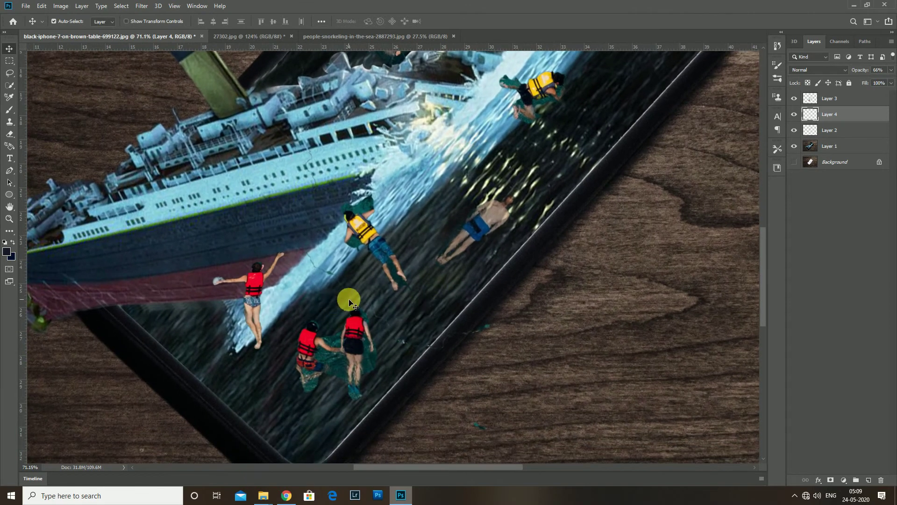
{"action": "scroll", "coordinate": [350, 299], "scroll_direction": "down", "scroll_amount": 2}
{"action": "scroll", "coordinate": [442, 245], "scroll_direction": "up", "scroll_amount": 1}
- Set up the Eraser at size 50 and 24% opacity, working on Layer 3
{"action": "key", "text": "e"}
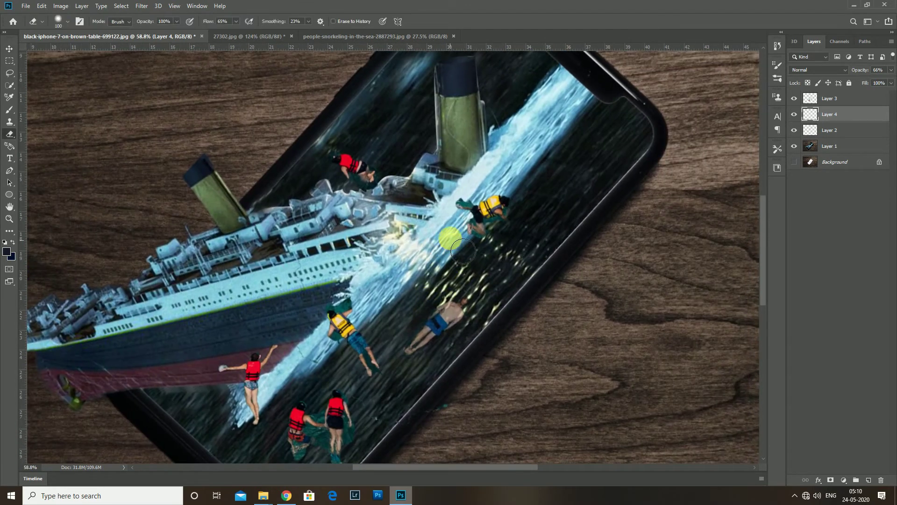
{"action": "scroll", "coordinate": [484, 227], "scroll_direction": "up", "scroll_amount": 1}
{"action": "key", "text": "bracketleft"}
{"action": "key", "text": "bracketleft"}
{"action": "key", "text": "bracketleft"}
{"action": "left_click", "coordinate": [178, 22]}
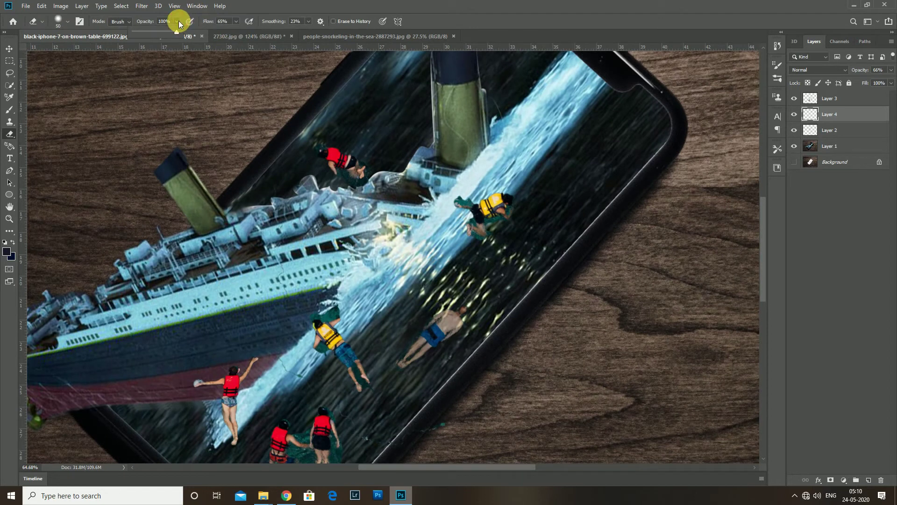
{"action": "scroll", "coordinate": [473, 202], "scroll_direction": "up", "scroll_amount": 2}
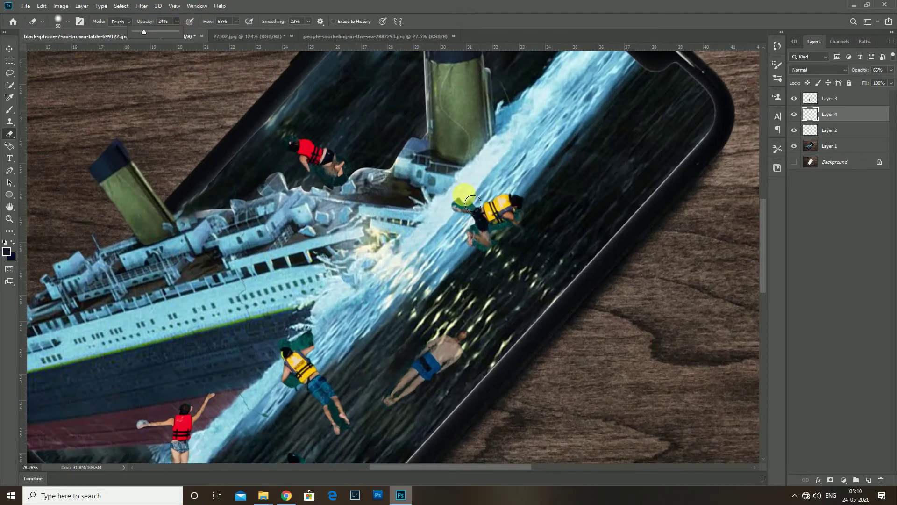
{"action": "left_click", "coordinate": [835, 101]}
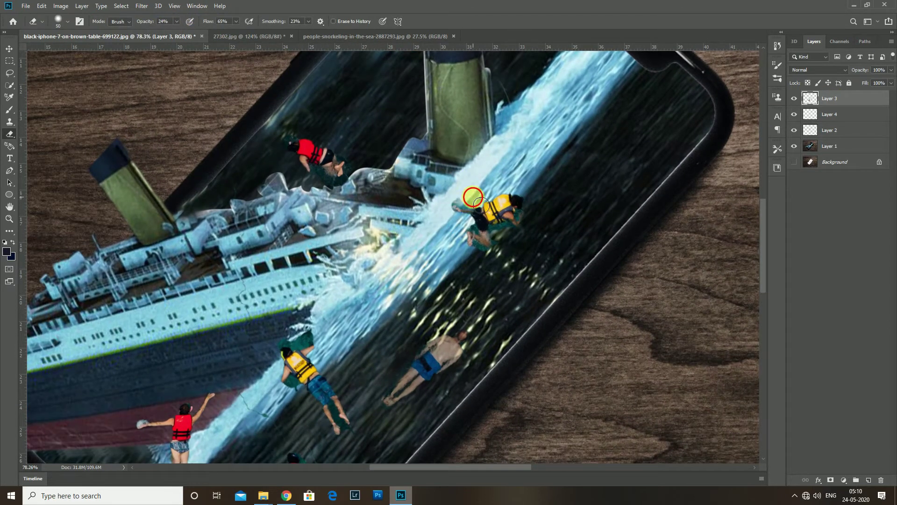
- Softly erase around the yellow- and red-vested swimmers and beneath the lower swimmers
{"action": "mouse_move", "coordinate": [479, 207]}
{"action": "left_mouse_down"}
{"action": "mouse_move", "coordinate": [479, 257]}
{"action": "mouse_move", "coordinate": [506, 251]}
{"action": "mouse_move", "coordinate": [494, 220]}
{"action": "mouse_move", "coordinate": [529, 233]}
{"action": "mouse_move", "coordinate": [508, 196]}
{"action": "left_mouse_up"}
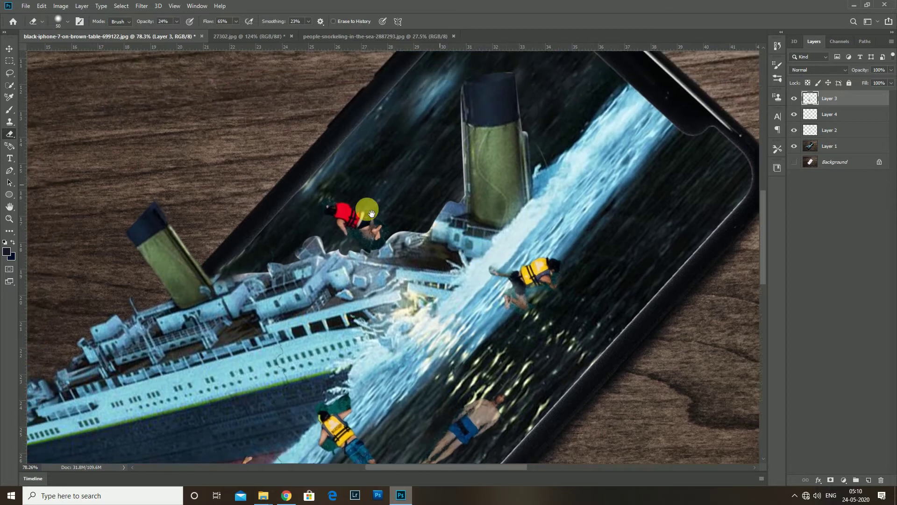
{"action": "left_click_drag", "start_coordinate": [479, 208], "coordinate": [528, 295]}
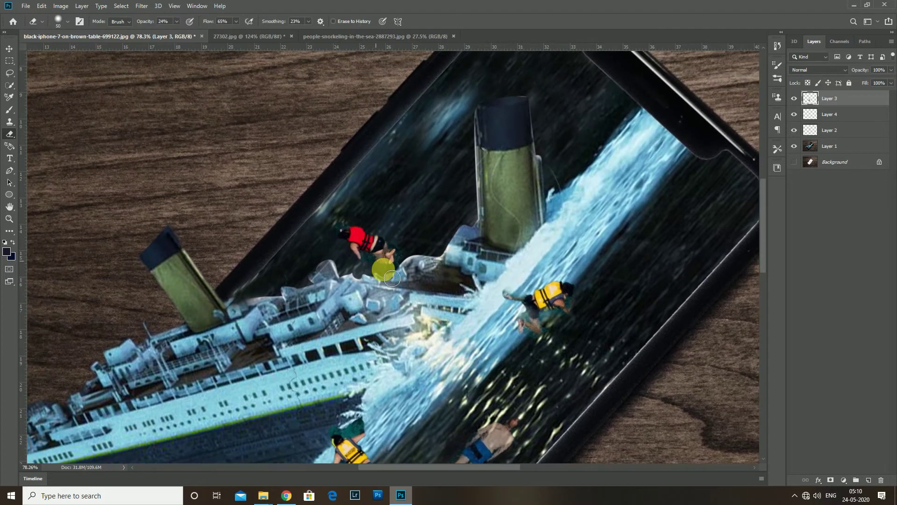
{"action": "left_click_drag", "start_coordinate": [381, 267], "coordinate": [397, 244]}
{"action": "scroll", "coordinate": [360, 301], "scroll_direction": "down", "scroll_amount": 2}
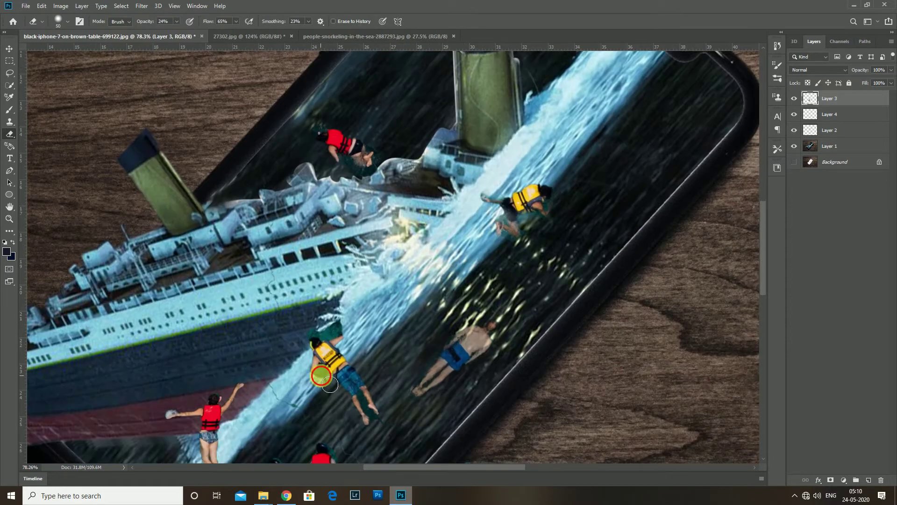
{"action": "mouse_move", "coordinate": [329, 399]}
{"action": "left_mouse_down"}
{"action": "mouse_move", "coordinate": [325, 336]}
{"action": "mouse_move", "coordinate": [355, 333]}
{"action": "mouse_move", "coordinate": [388, 230]}
{"action": "left_mouse_up"}
{"action": "scroll", "coordinate": [369, 355], "scroll_direction": "down", "scroll_amount": 2}
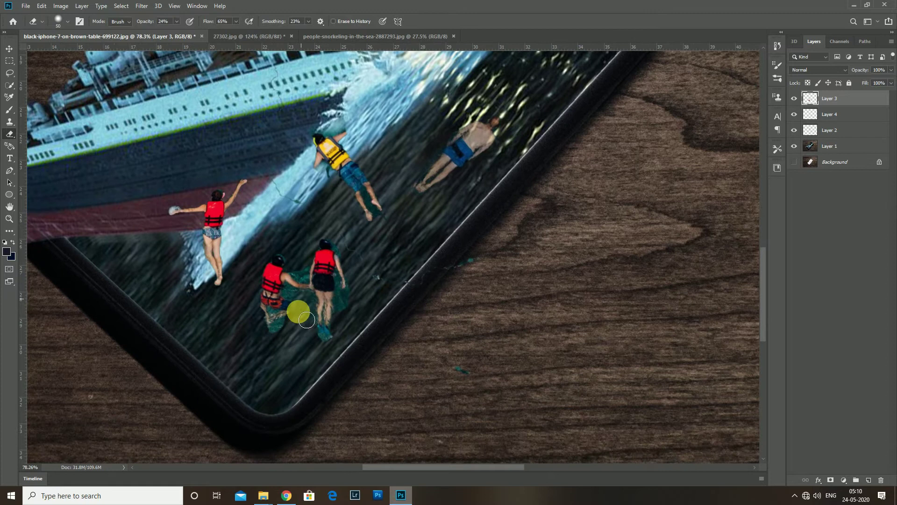
{"action": "mouse_move", "coordinate": [300, 299]}
{"action": "left_mouse_down"}
{"action": "mouse_move", "coordinate": [295, 337]}
{"action": "mouse_move", "coordinate": [343, 322]}
{"action": "mouse_move", "coordinate": [349, 302]}
{"action": "mouse_move", "coordinate": [313, 281]}
{"action": "mouse_move", "coordinate": [355, 315]}
{"action": "mouse_move", "coordinate": [275, 353]}
{"action": "mouse_move", "coordinate": [305, 324]}
{"action": "left_mouse_up"}
{"action": "scroll", "coordinate": [306, 283], "scroll_direction": "up", "scroll_amount": 2}
{"action": "scroll", "coordinate": [327, 318], "scroll_direction": "down", "scroll_amount": 2}
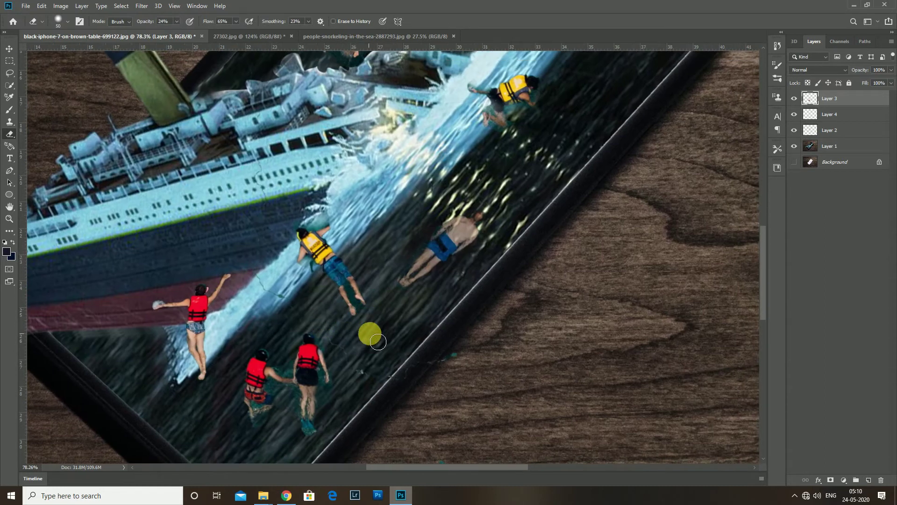
{"action": "scroll", "coordinate": [369, 333], "scroll_direction": "down", "scroll_amount": 2}
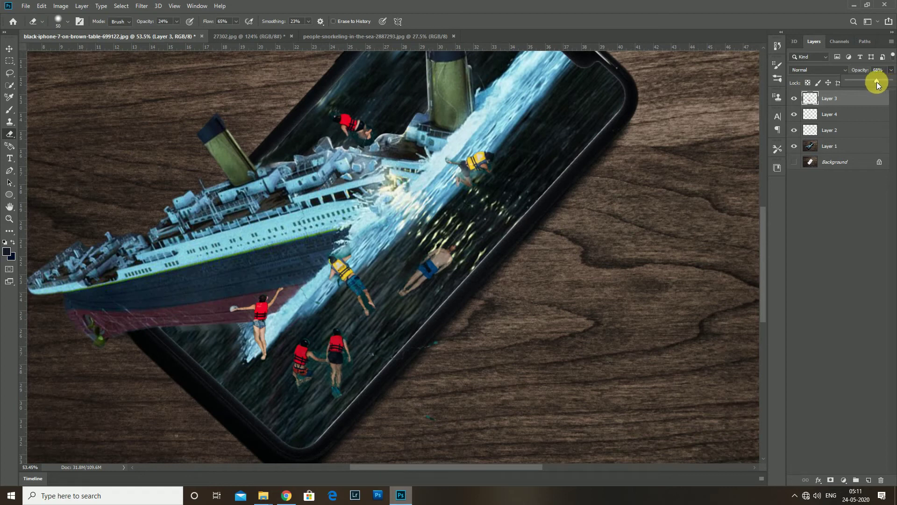
- Fade Layer 3 to about 68% opacity
{"action": "mouse_move", "coordinate": [869, 88]}
{"action": "left_mouse_down"}
{"action": "mouse_move", "coordinate": [890, 92]}
{"action": "mouse_move", "coordinate": [878, 92]}
{"action": "left_mouse_up"}
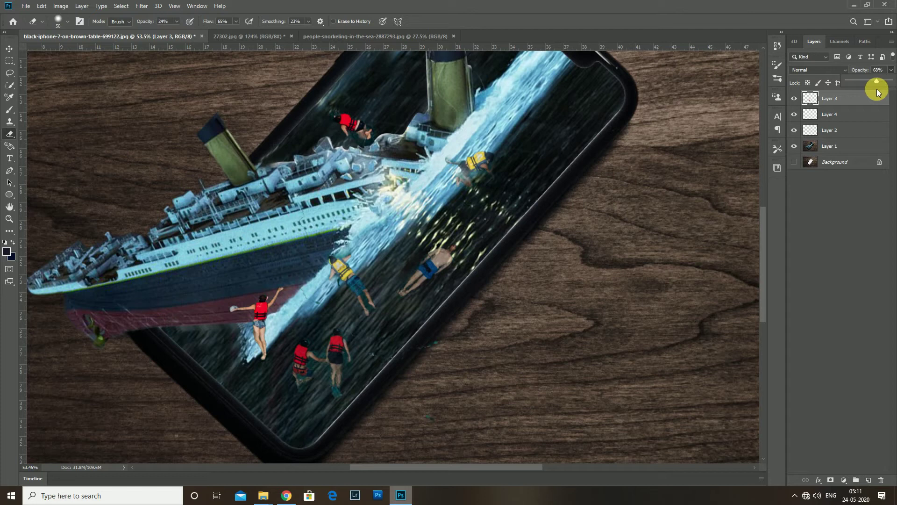
{"action": "left_click", "coordinate": [323, 361]}
{"action": "left_click", "coordinate": [829, 114]}
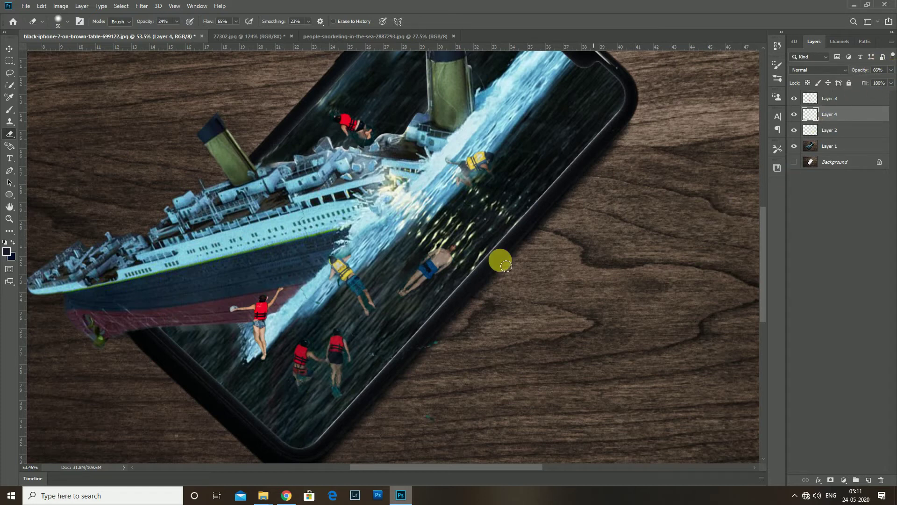
- On Layer 2, erase along the swimmer's raised arm beside the hull
{"action": "scroll", "coordinate": [235, 305], "scroll_direction": "up", "scroll_amount": 1}
{"action": "left_click", "coordinate": [824, 131]}
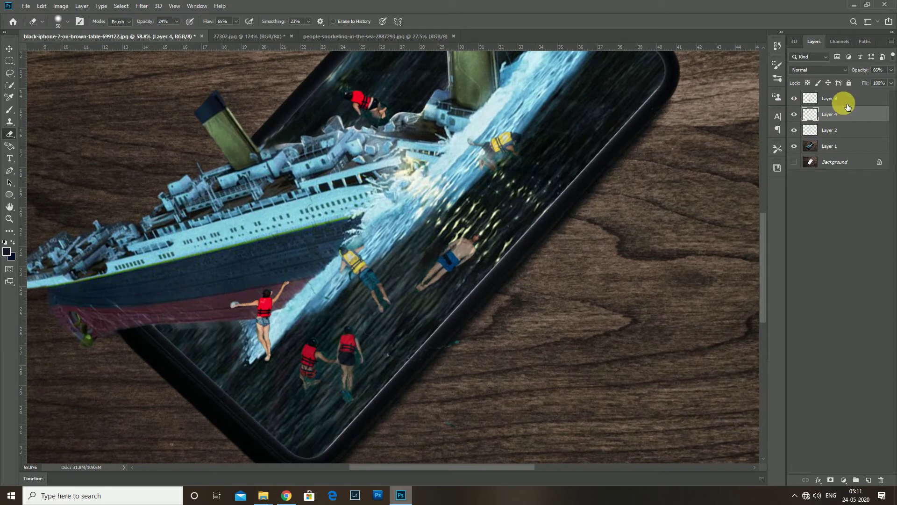
{"action": "left_click", "coordinate": [845, 103]}
{"action": "left_click", "coordinate": [823, 124]}
{"action": "scroll", "coordinate": [240, 303], "scroll_direction": "up", "scroll_amount": 1}
{"action": "scroll", "coordinate": [239, 303], "scroll_direction": "up", "scroll_amount": 1}
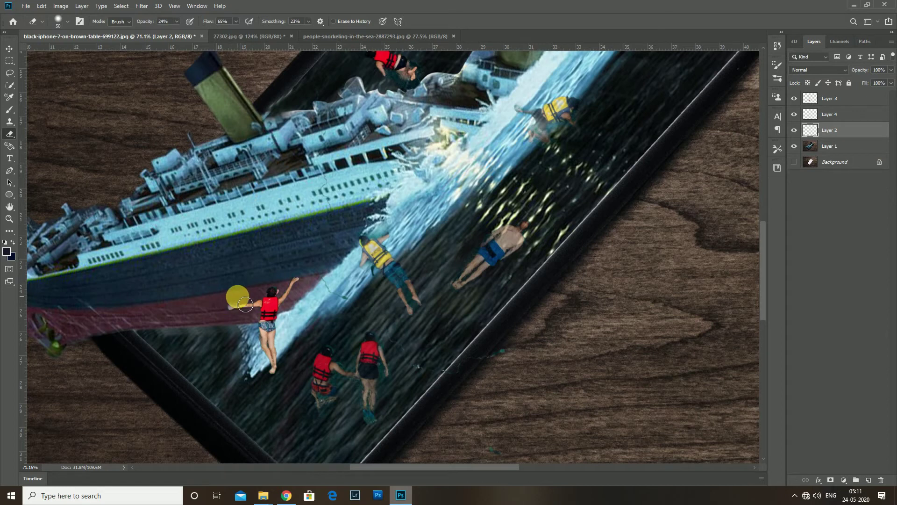
{"action": "left_click_drag", "start_coordinate": [245, 305], "coordinate": [283, 287]}
- Erase around the swimmer near the top of the ship, then return to Layer 3
{"action": "scroll", "coordinate": [286, 290], "scroll_direction": "up", "scroll_amount": 2}
{"action": "scroll", "coordinate": [380, 115], "scroll_direction": "up", "scroll_amount": 1}
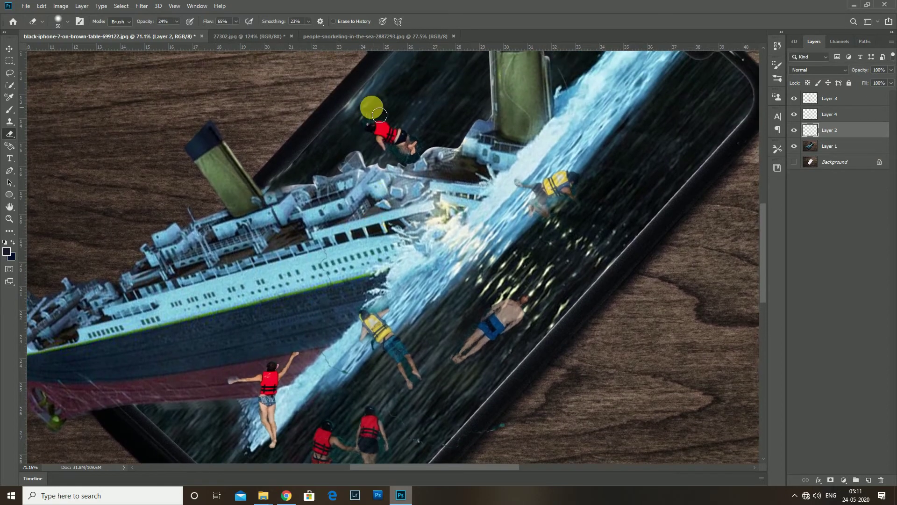
{"action": "left_click_drag", "start_coordinate": [378, 121], "coordinate": [437, 171]}
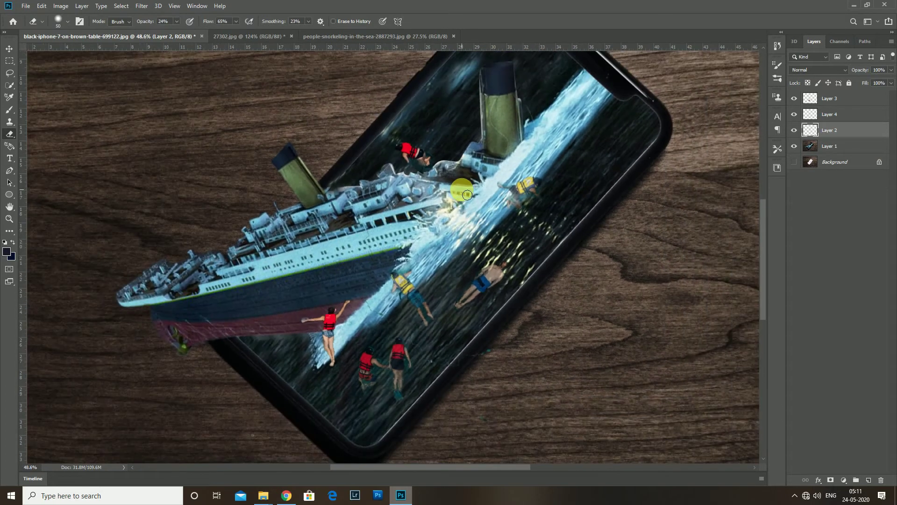
{"action": "scroll", "coordinate": [437, 171], "scroll_direction": "down", "scroll_amount": 3}
{"action": "scroll", "coordinate": [435, 345], "scroll_direction": "up", "scroll_amount": 1}
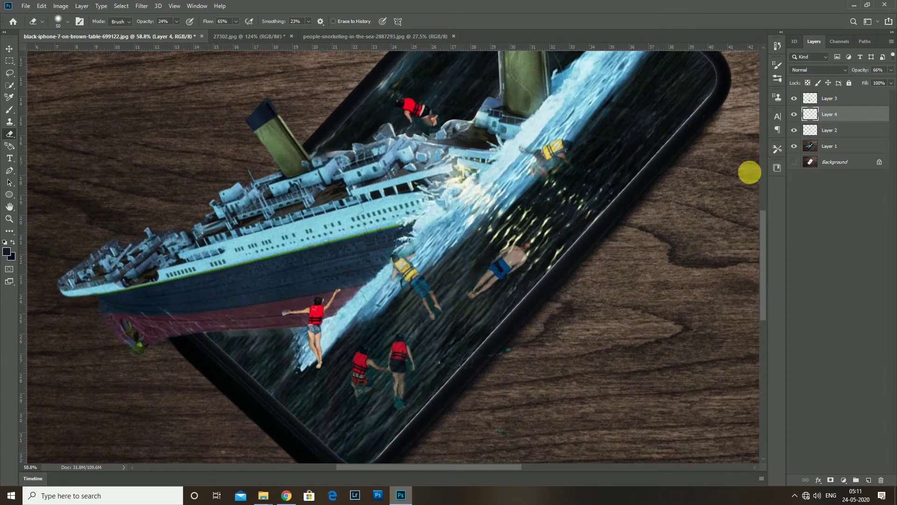
{"action": "left_click", "coordinate": [830, 99]}
{"action": "scroll", "coordinate": [386, 385], "scroll_direction": "up", "scroll_amount": 1}
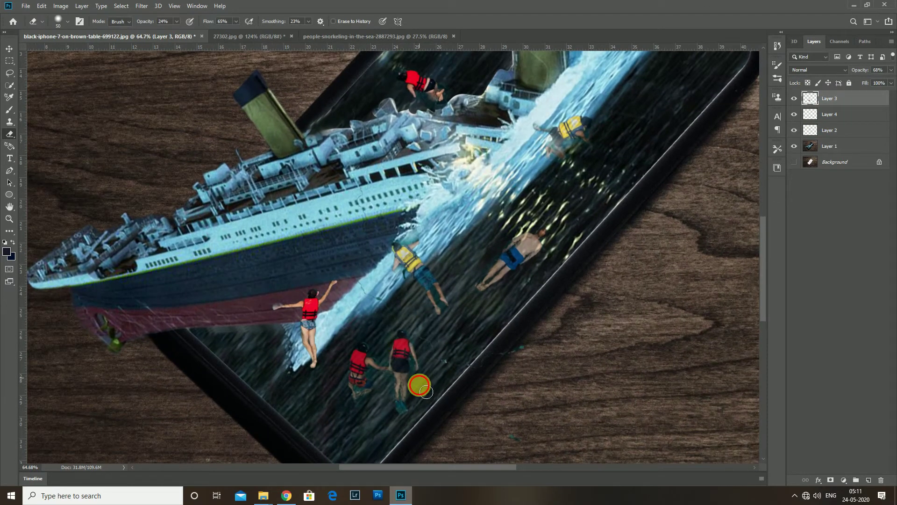
{"action": "scroll", "coordinate": [360, 405], "scroll_direction": "down", "scroll_amount": 2}
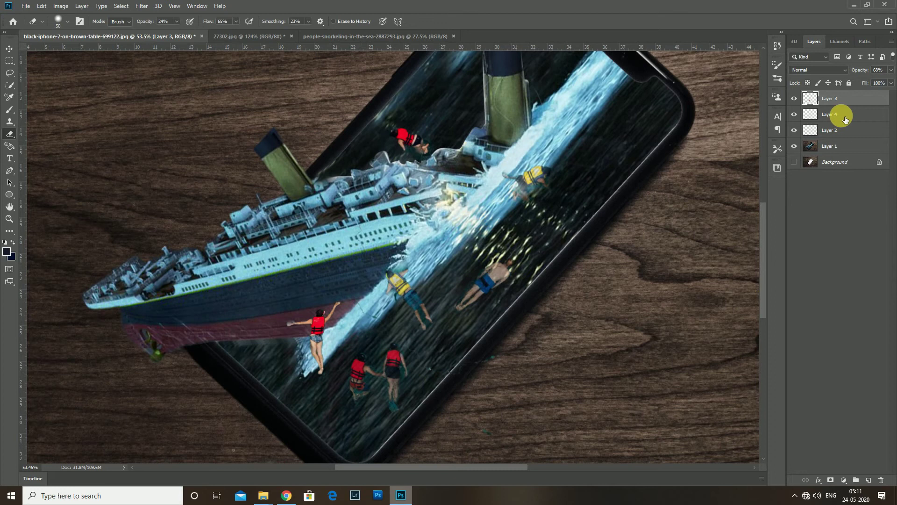
{"action": "scroll", "coordinate": [533, 287], "scroll_direction": "down", "scroll_amount": 3}
{"action": "scroll", "coordinate": [484, 299], "scroll_direction": "down", "scroll_amount": 3}
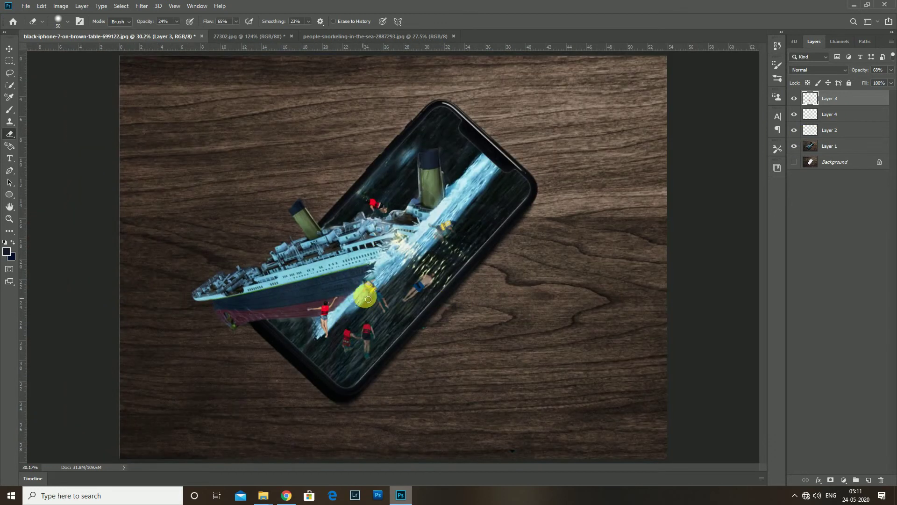
{"action": "scroll", "coordinate": [388, 201], "scroll_direction": "up", "scroll_amount": 1}
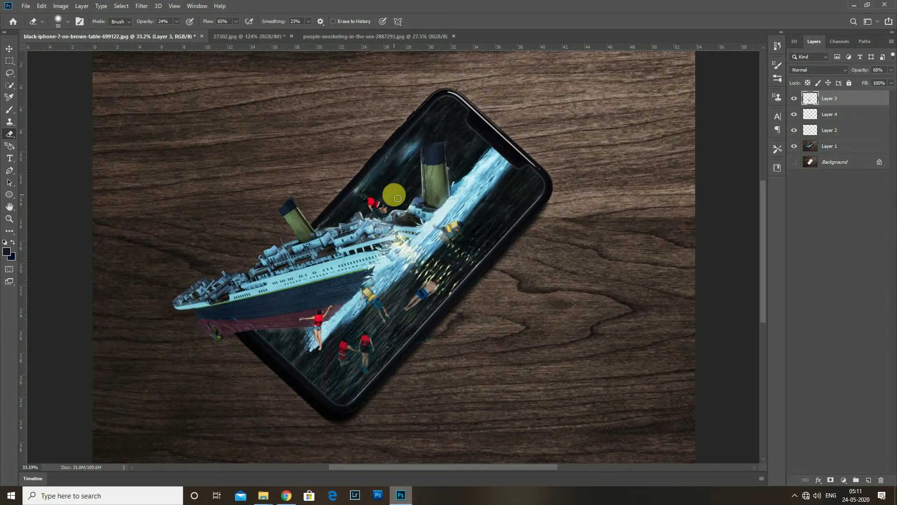
{"action": "scroll", "coordinate": [398, 198], "scroll_direction": "down", "scroll_amount": 1}
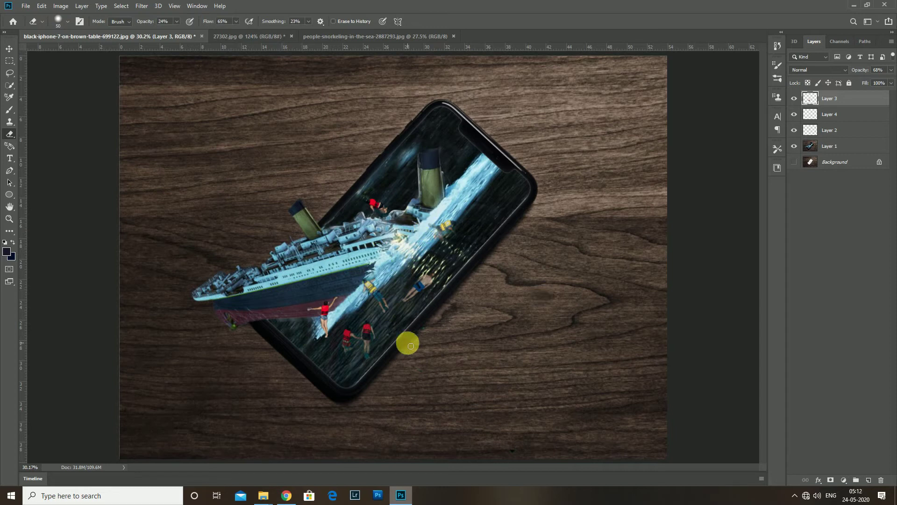
{"action": "scroll", "coordinate": [406, 341], "scroll_direction": "up", "scroll_amount": 2}
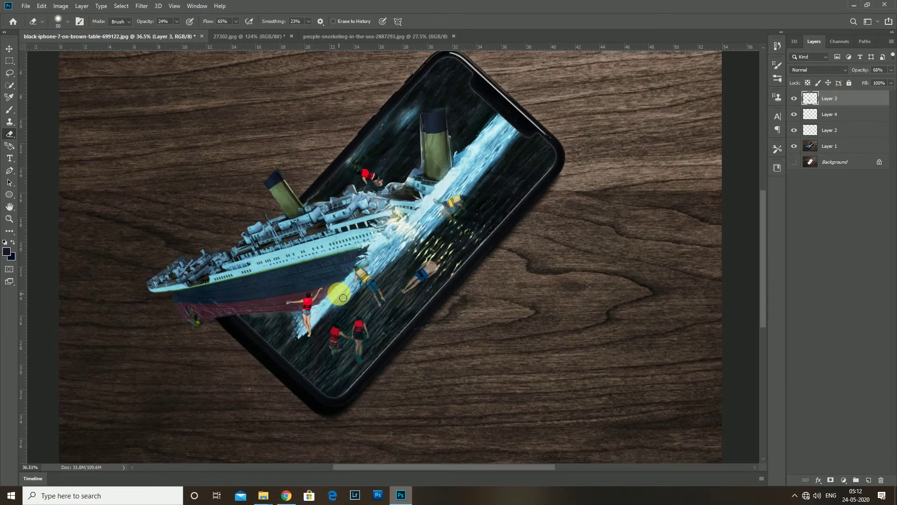
- Try copying the lassoed swimmer to a new layer, dismissing two empty-selection errors
{"action": "key", "text": "l"}
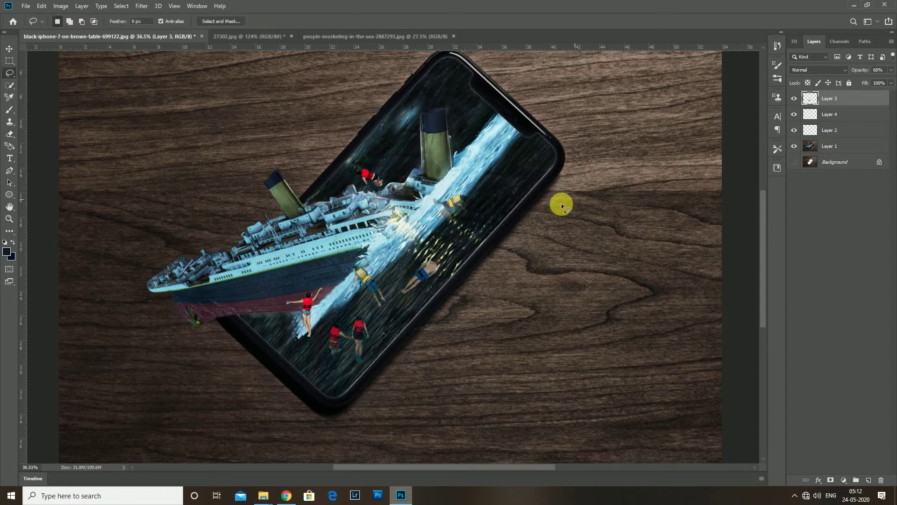
{"action": "scroll", "coordinate": [363, 292], "scroll_direction": "up", "scroll_amount": 2}
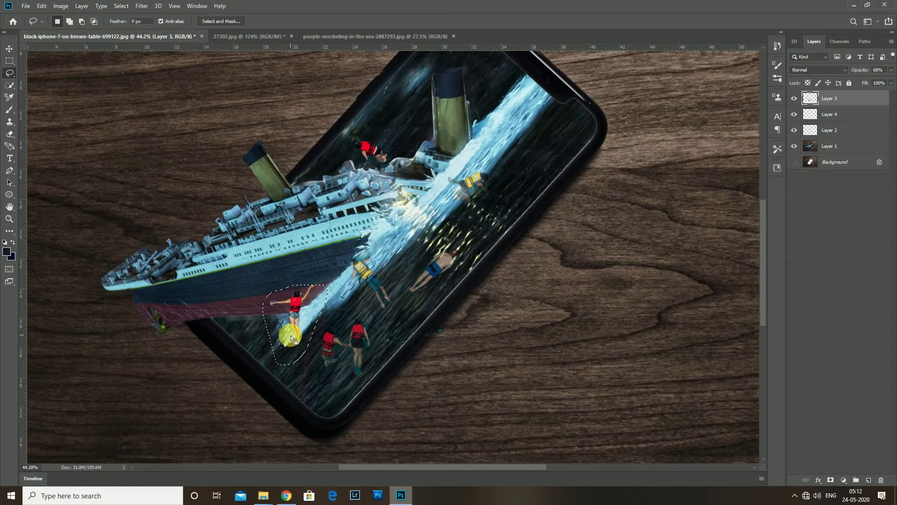
{"action": "key", "text": "ctrl+j"}
{"action": "left_click", "coordinate": [448, 185]}
{"action": "left_click", "coordinate": [856, 116]}
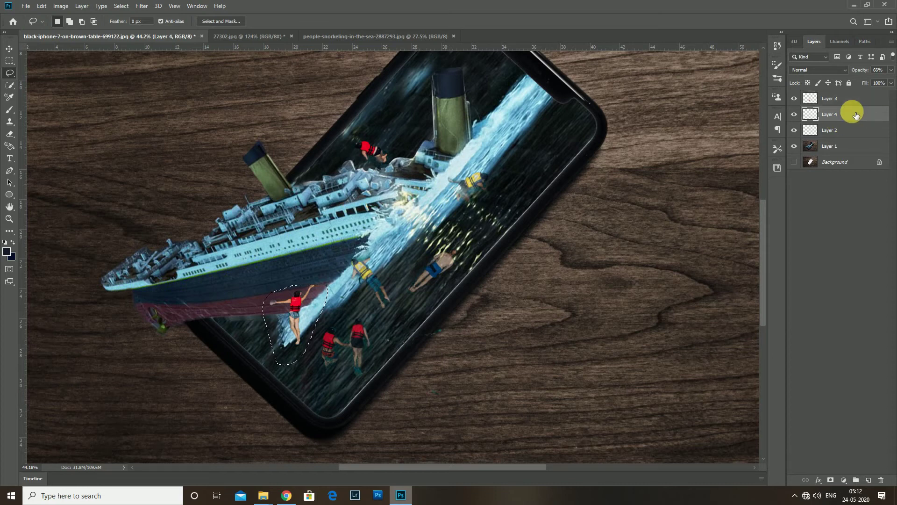
{"action": "key", "text": "ctrl+j"}
{"action": "left_click", "coordinate": [438, 185]}
{"action": "left_click", "coordinate": [831, 131]}
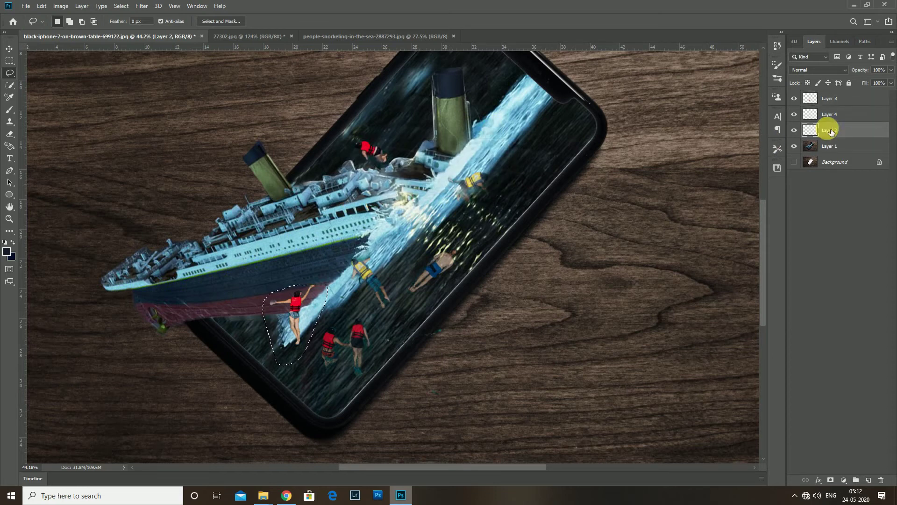
- Move the swimmer copy onto the ship's deck near the front funnel, scaled to about 51%
{"action": "key", "text": "ctrl+t"}
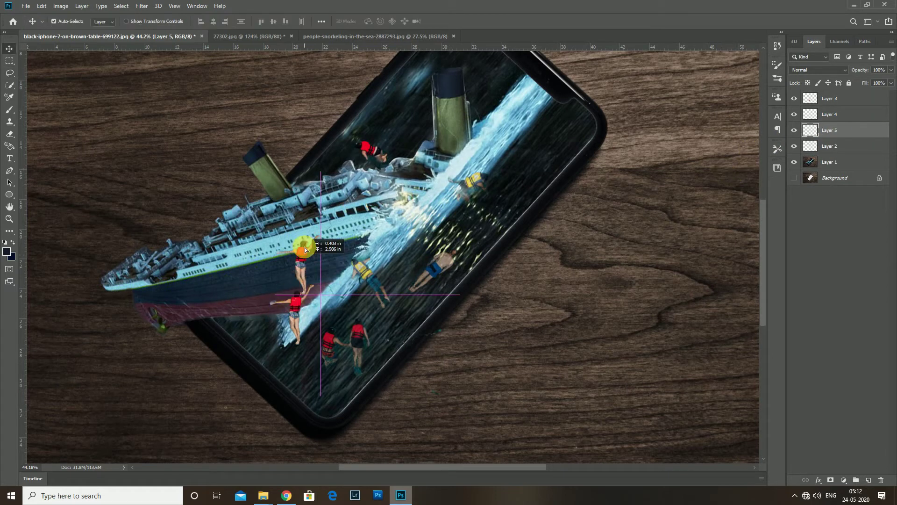
{"action": "mouse_move", "coordinate": [294, 306]}
{"action": "left_mouse_down"}
{"action": "mouse_move", "coordinate": [299, 227]}
{"action": "mouse_move", "coordinate": [367, 192]}
{"action": "mouse_move", "coordinate": [362, 168]}
{"action": "mouse_move", "coordinate": [274, 174]}
{"action": "left_mouse_up"}
{"action": "scroll", "coordinate": [341, 293], "scroll_direction": "up", "scroll_amount": 2}
{"action": "scroll", "coordinate": [362, 167], "scroll_direction": "down", "scroll_amount": 1}
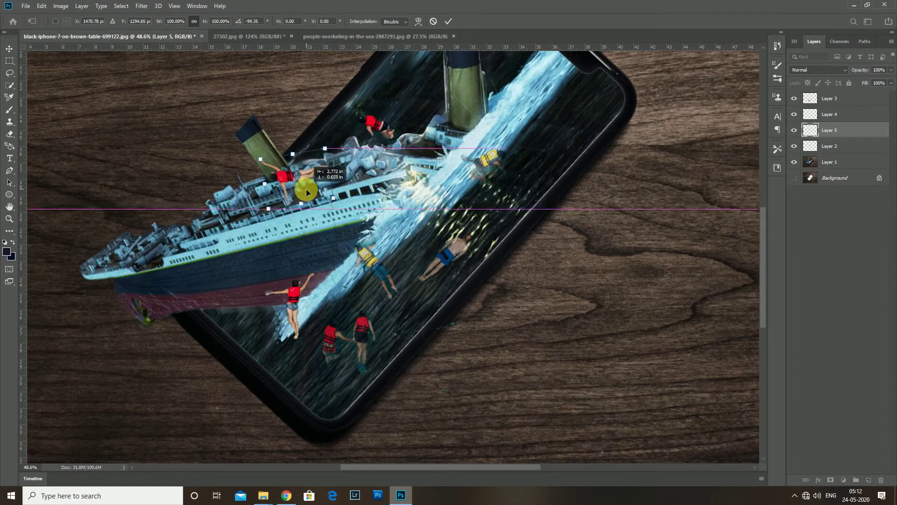
{"action": "left_click_drag", "start_coordinate": [332, 204], "coordinate": [314, 186]}
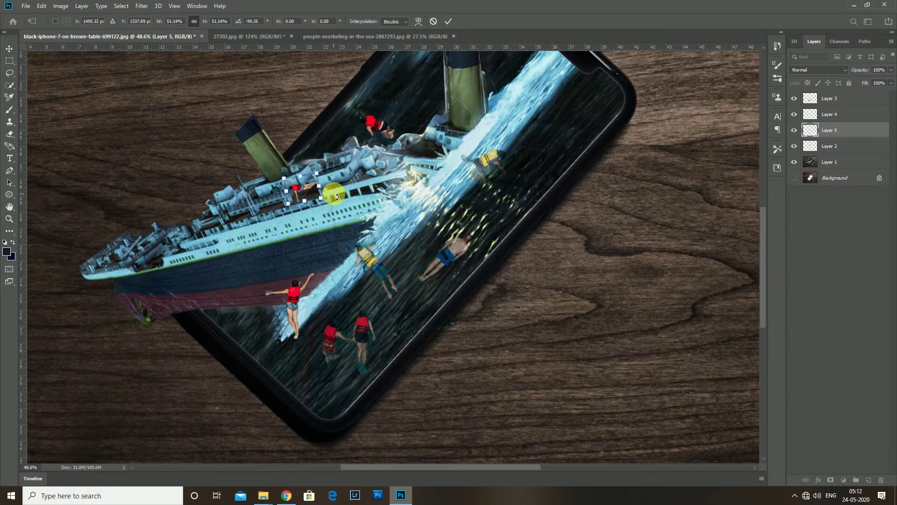
{"action": "key", "text": "Return"}
{"action": "scroll", "coordinate": [337, 197], "scroll_direction": "up", "scroll_amount": 2}
{"action": "scroll", "coordinate": [306, 194], "scroll_direction": "up", "scroll_amount": 3}
{"action": "left_click_drag", "start_coordinate": [301, 182], "coordinate": [301, 178]}
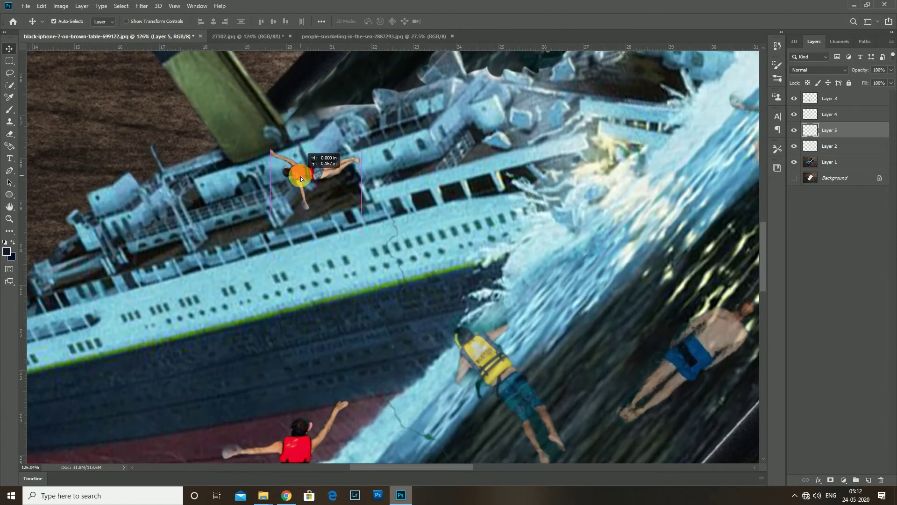
- Switch to the Eraser, check the deck swimmer, and start selecting swimmer layers 2–5
{"action": "key", "text": "e"}
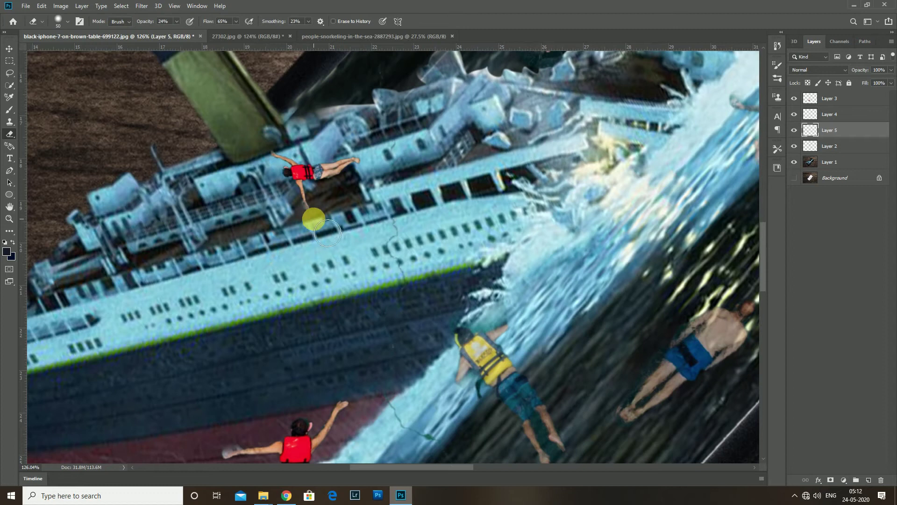
{"action": "scroll", "coordinate": [659, 182], "scroll_direction": "down", "scroll_amount": 3}
{"action": "scroll", "coordinate": [657, 187], "scroll_direction": "down", "scroll_amount": 2}
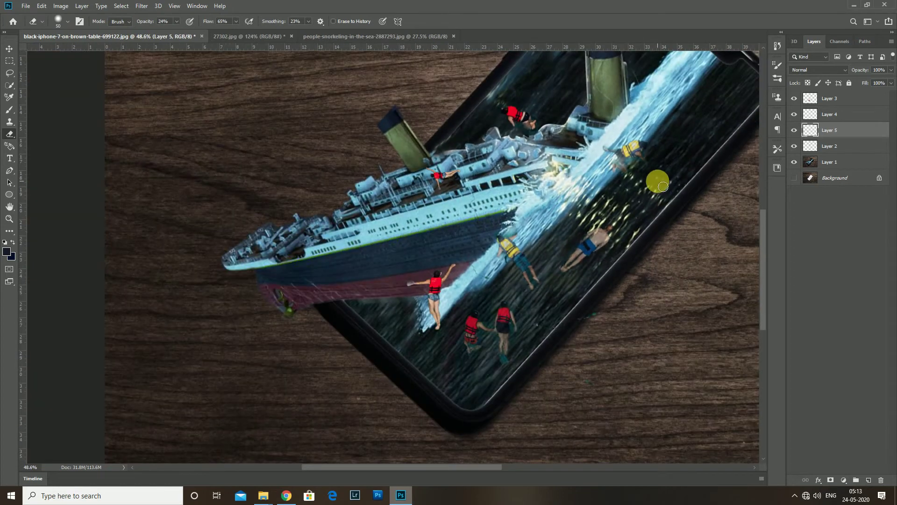
{"action": "scroll", "coordinate": [656, 190], "scroll_direction": "down", "scroll_amount": 2}
{"action": "scroll", "coordinate": [613, 204], "scroll_direction": "down", "scroll_amount": 2}
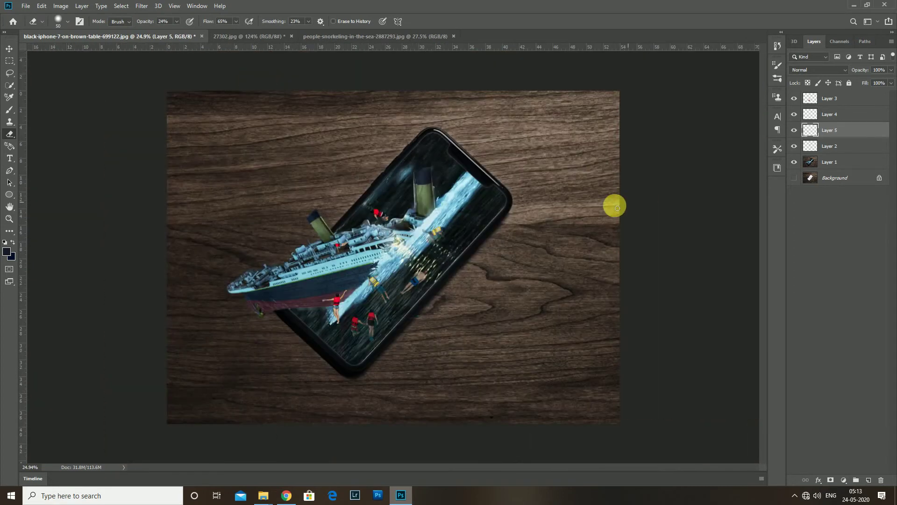
{"action": "scroll", "coordinate": [406, 376], "scroll_direction": "up", "scroll_amount": 1}
{"action": "scroll", "coordinate": [410, 377], "scroll_direction": "down", "scroll_amount": 1}
{"action": "left_click", "coordinate": [836, 99], "text": "shift"}
- Merge the four swimmer layers (Layers 2–5) into a single layer
{"action": "left_click", "coordinate": [841, 148], "text": "shift"}
{"action": "key", "text": "ctrl+e"}
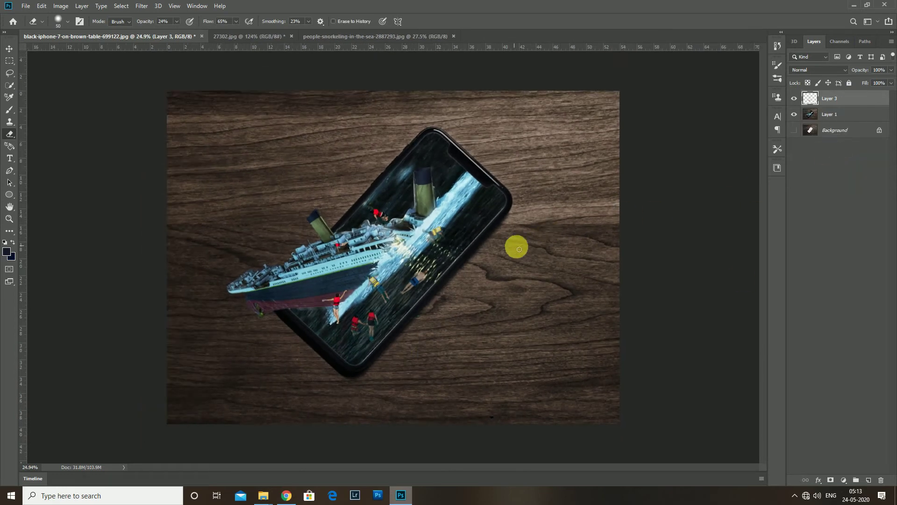
{"action": "scroll", "coordinate": [359, 384], "scroll_direction": "up", "scroll_amount": 3}
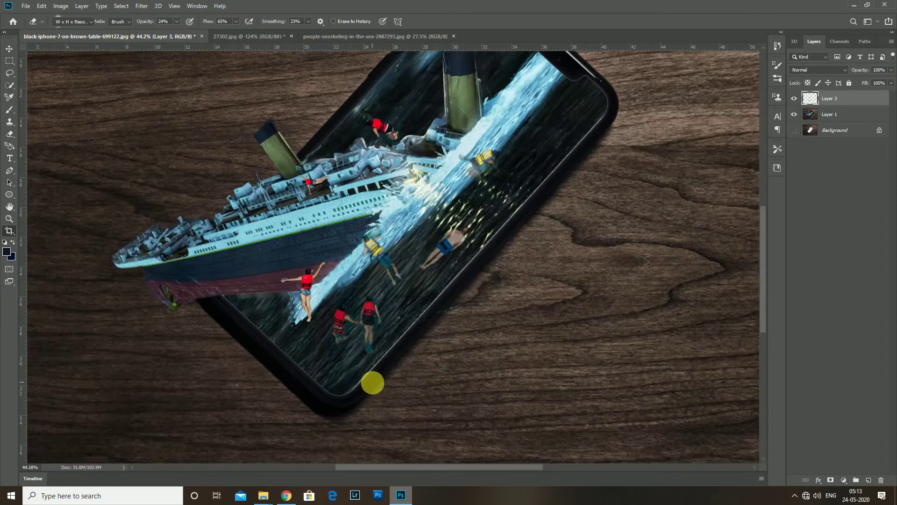
{"action": "key", "text": "c"}
{"action": "left_click", "coordinate": [472, 22]}
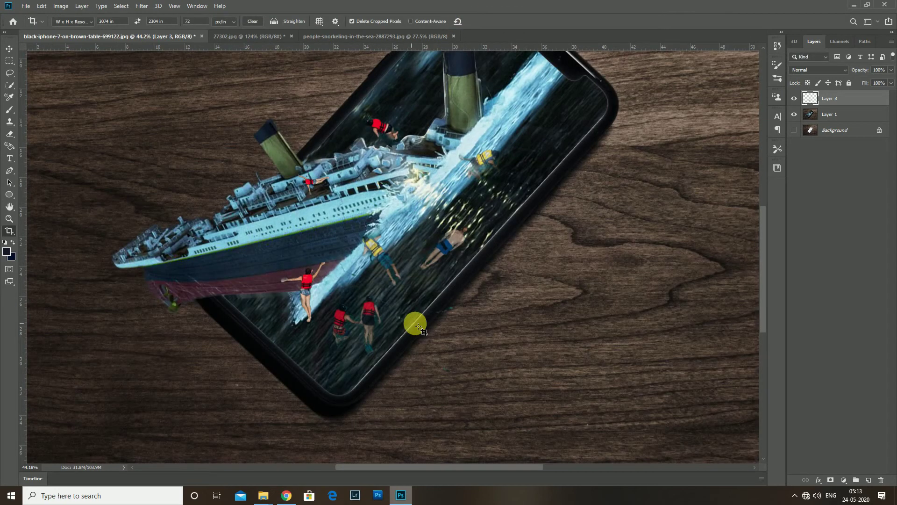
{"action": "scroll", "coordinate": [415, 322], "scroll_direction": "up", "scroll_amount": 3}
- Clone Stamp away the white highlight along the phone's right edge on Layer 1
{"action": "key", "text": "s"}
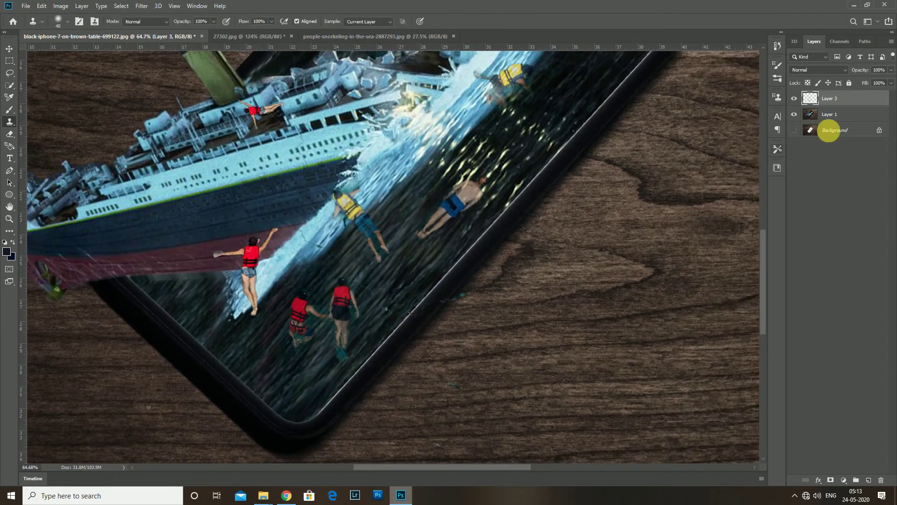
{"action": "left_click", "coordinate": [846, 114]}
{"action": "scroll", "coordinate": [329, 386], "scroll_direction": "down", "scroll_amount": 1}
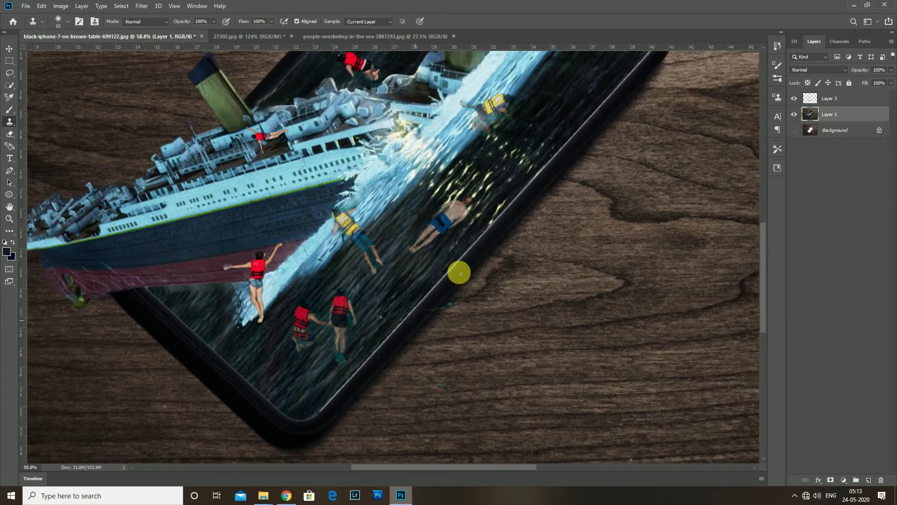
{"action": "left_click_drag", "start_coordinate": [602, 101], "coordinate": [491, 224]}
{"action": "scroll", "coordinate": [540, 177], "scroll_direction": "up", "scroll_amount": 1}
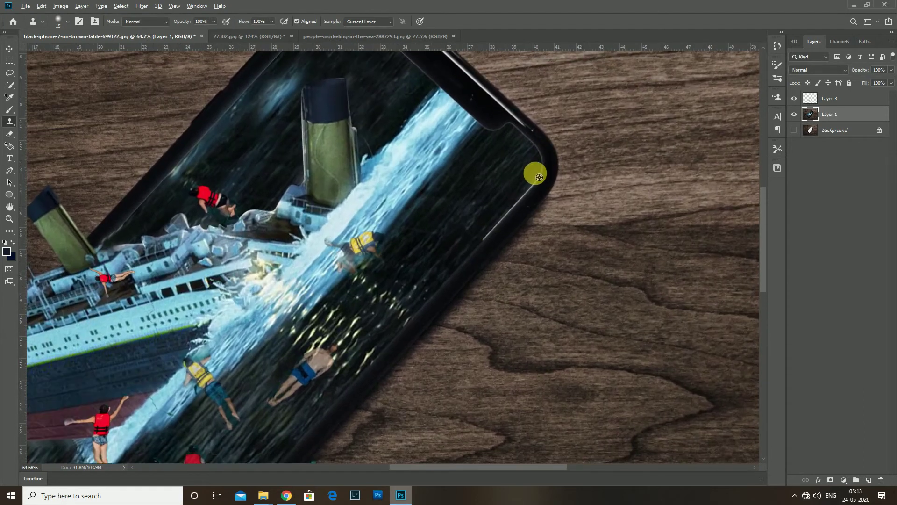
{"action": "mouse_move", "coordinate": [528, 192]}
{"action": "left_mouse_down"}
{"action": "mouse_move", "coordinate": [481, 237]}
{"action": "mouse_move", "coordinate": [533, 176]}
{"action": "mouse_move", "coordinate": [497, 206]}
{"action": "mouse_move", "coordinate": [482, 242]}
{"action": "left_mouse_up"}
{"action": "scroll", "coordinate": [271, 210], "scroll_direction": "down", "scroll_amount": 2}
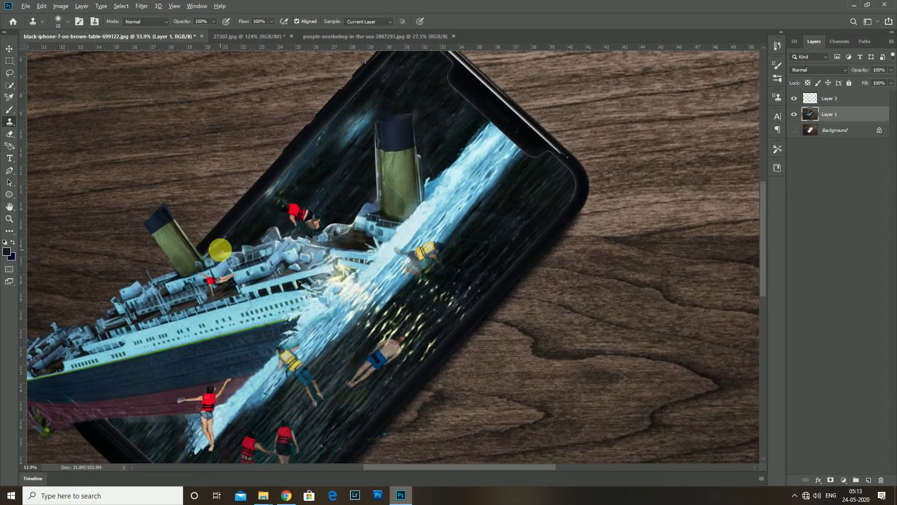
- Enlarge the clone brush, then open the ocean-wave image in Photoshop
{"action": "mouse_move", "coordinate": [393, 56]}
{"action": "left_mouse_down"}
{"action": "mouse_move", "coordinate": [362, 130]}
{"action": "mouse_move", "coordinate": [386, 106]}
{"action": "left_mouse_up"}
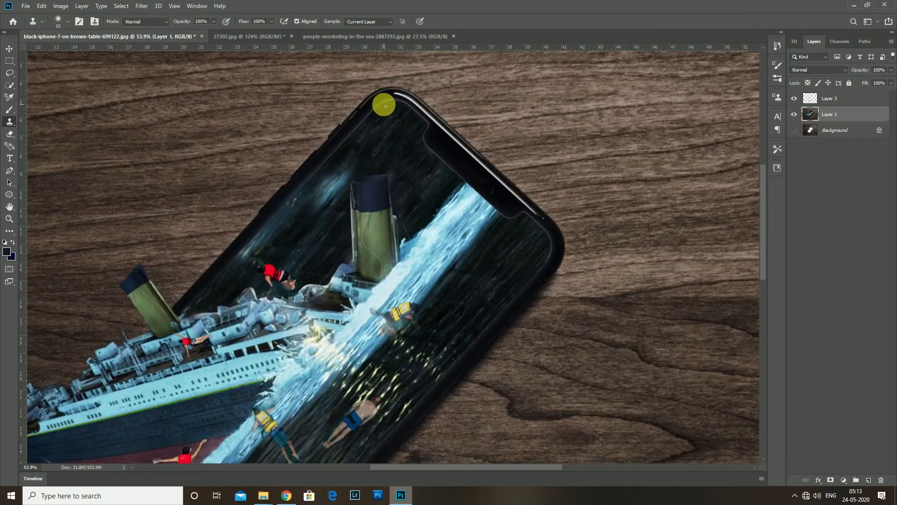
{"action": "scroll", "coordinate": [384, 106], "scroll_direction": "down", "scroll_amount": 1}
{"action": "scroll", "coordinate": [371, 114], "scroll_direction": "down", "scroll_amount": 1}
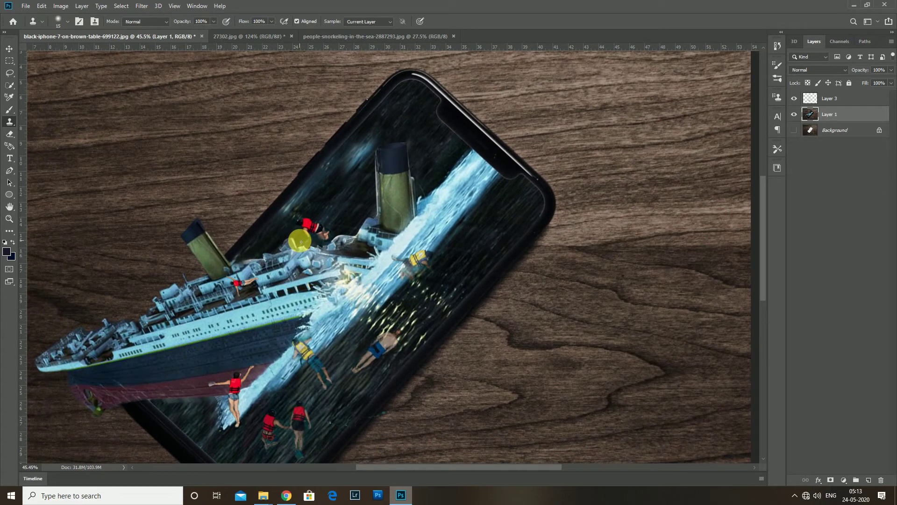
{"action": "scroll", "coordinate": [301, 242], "scroll_direction": "left", "scroll_amount": 1}
{"action": "scroll", "coordinate": [187, 398], "scroll_direction": "down", "scroll_amount": 1}
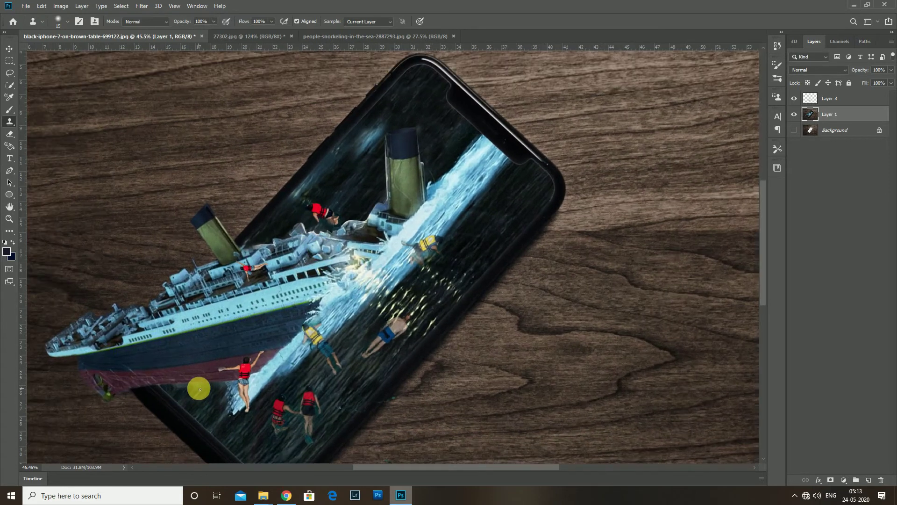
{"action": "scroll", "coordinate": [199, 389], "scroll_direction": "down", "scroll_amount": 1}
{"action": "key", "text": "bracketright"}
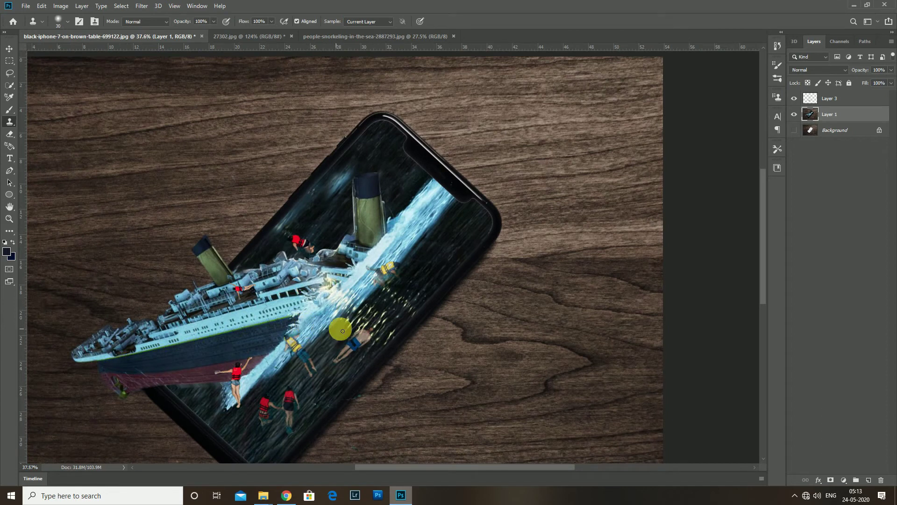
{"action": "scroll", "coordinate": [408, 253], "scroll_direction": "down", "scroll_amount": 2}
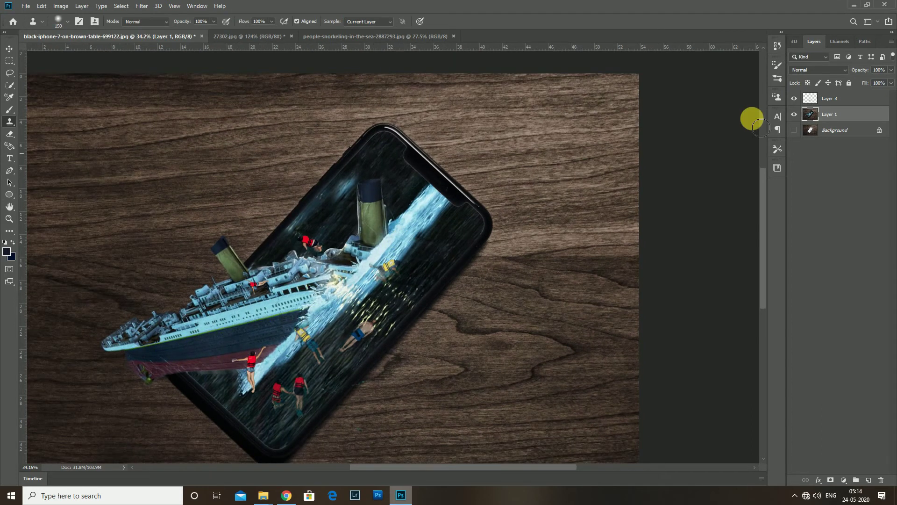
{"action": "left_click", "coordinate": [854, 5]}
{"action": "mouse_move", "coordinate": [603, 219]}
{"action": "left_mouse_down"}
{"action": "mouse_move", "coordinate": [400, 500]}
{"action": "mouse_move", "coordinate": [496, 34]}
{"action": "left_mouse_up"}
- Lasso the ocean wave and drag it into the phone composite document
{"action": "key", "text": "ctrl+minus"}
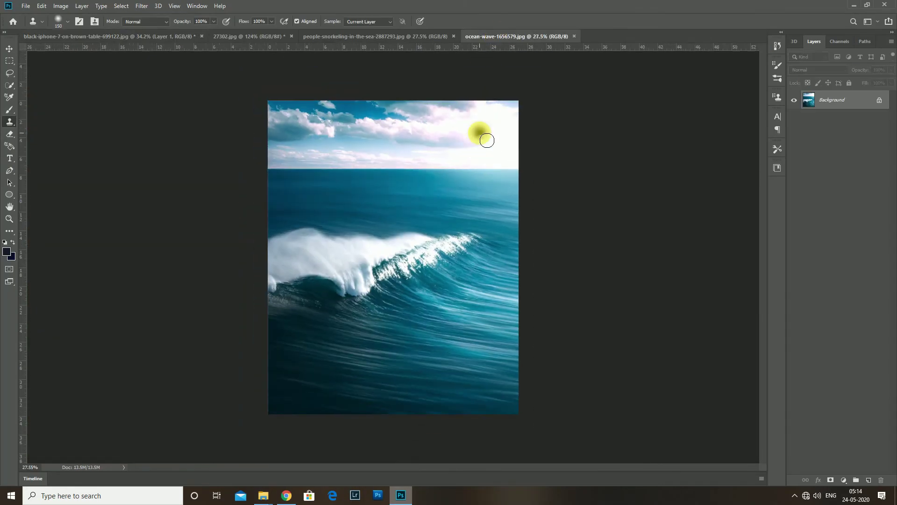
{"action": "key", "text": "l"}
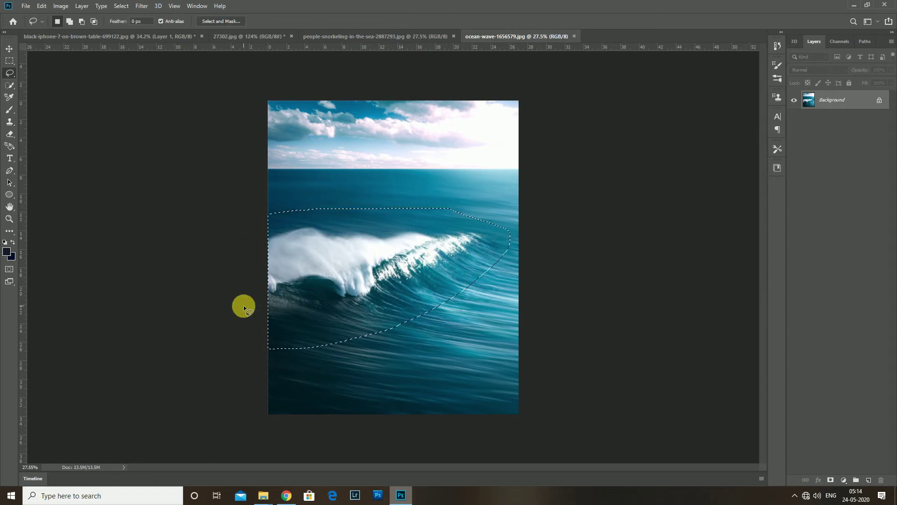
{"action": "key", "text": "ctrl+minus"}
{"action": "left_click", "coordinate": [159, 37]}
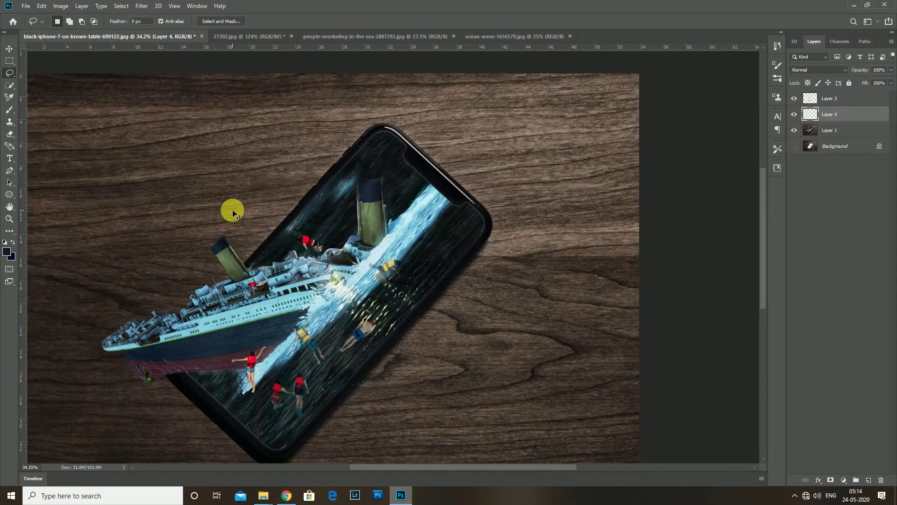
{"action": "left_click_drag", "start_coordinate": [233, 213], "coordinate": [333, 296]}
- Position the wave layer and rotate it about -35° to match the phone's tilt
{"action": "key", "text": "v"}
{"action": "mouse_move", "coordinate": [322, 247]}
{"action": "left_mouse_down"}
{"action": "mouse_move", "coordinate": [350, 294]}
{"action": "mouse_move", "coordinate": [344, 284]}
{"action": "left_mouse_up"}
{"action": "key", "text": "ctrl+z"}
{"action": "left_click", "coordinate": [818, 114]}
{"action": "mouse_move", "coordinate": [371, 248]}
{"action": "left_mouse_down"}
{"action": "mouse_move", "coordinate": [382, 262]}
{"action": "mouse_move", "coordinate": [421, 254]}
{"action": "mouse_move", "coordinate": [406, 263]}
{"action": "left_mouse_up"}
{"action": "key", "text": "ctrl+t"}
{"action": "scroll", "coordinate": [494, 244], "scroll_direction": "up", "scroll_amount": 1}
{"action": "mouse_move", "coordinate": [531, 290]}
{"action": "left_mouse_down"}
{"action": "mouse_move", "coordinate": [490, 193]}
{"action": "mouse_move", "coordinate": [559, 208]}
{"action": "mouse_move", "coordinate": [400, 184]}
{"action": "mouse_move", "coordinate": [420, 173]}
{"action": "left_mouse_up"}
- Apply the wave's rotation and select the merged swimmers layer with the Eraser
{"action": "key", "text": "Return"}
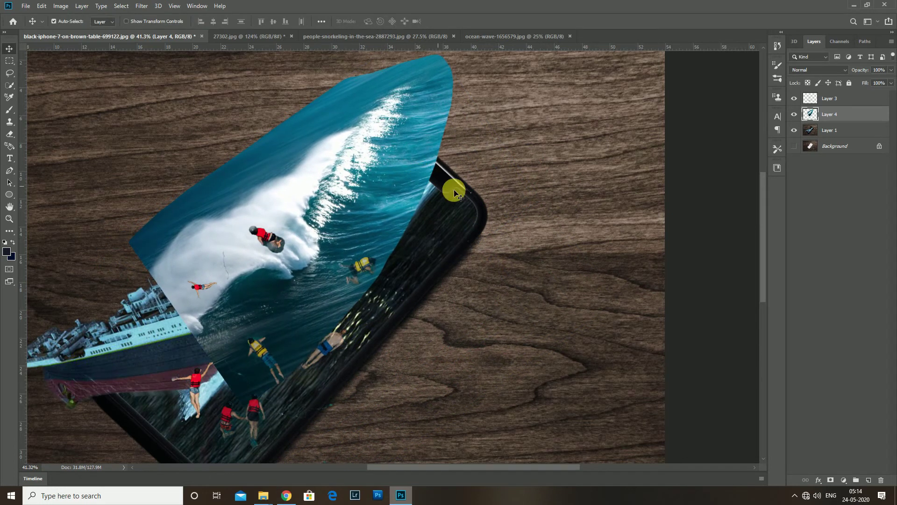
{"action": "left_click", "coordinate": [844, 99]}
{"action": "key", "text": "e"}
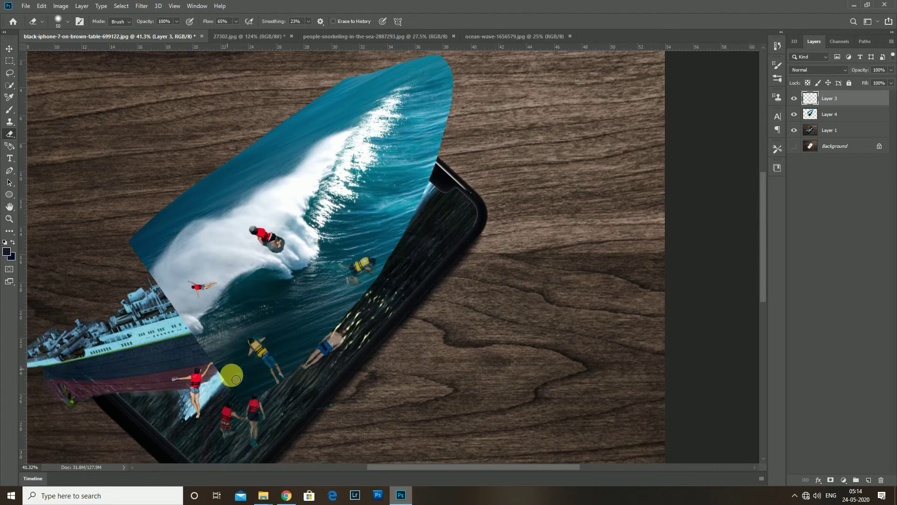
{"action": "left_click", "coordinate": [241, 436]}
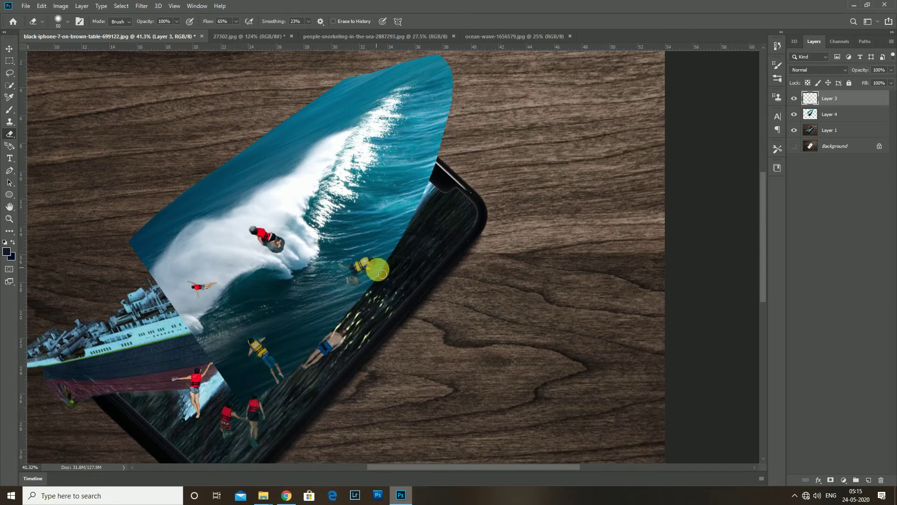
{"action": "scroll", "coordinate": [391, 281], "scroll_direction": "down", "scroll_amount": 2}
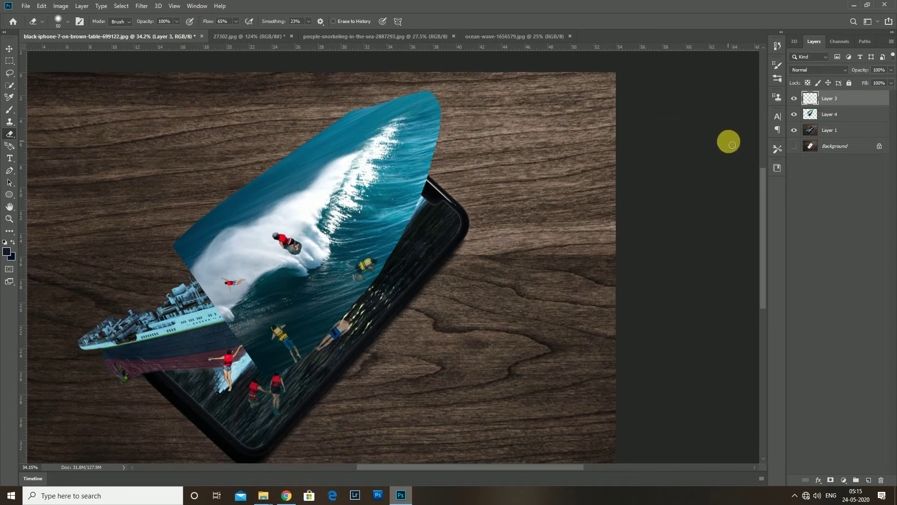
- Toggle the swimmers and wave layers' visibility to compare the composite
{"action": "left_click", "coordinate": [794, 98]}
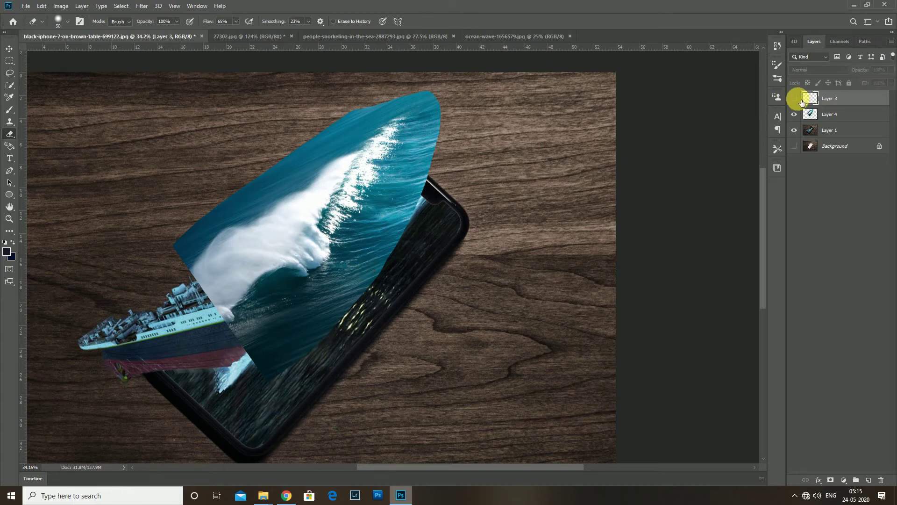
{"action": "left_click", "coordinate": [831, 114]}
{"action": "left_click", "coordinate": [794, 114]}
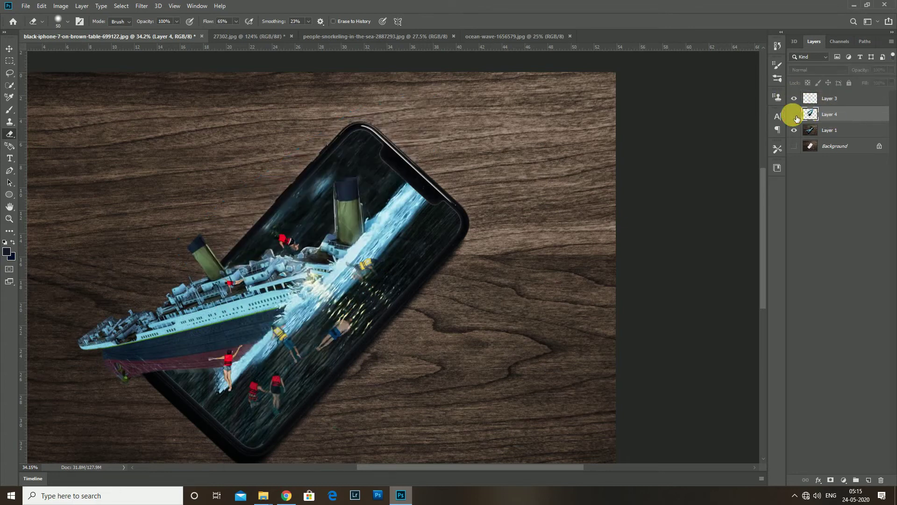
{"action": "scroll", "coordinate": [657, 136], "scroll_direction": "up", "scroll_amount": 2}
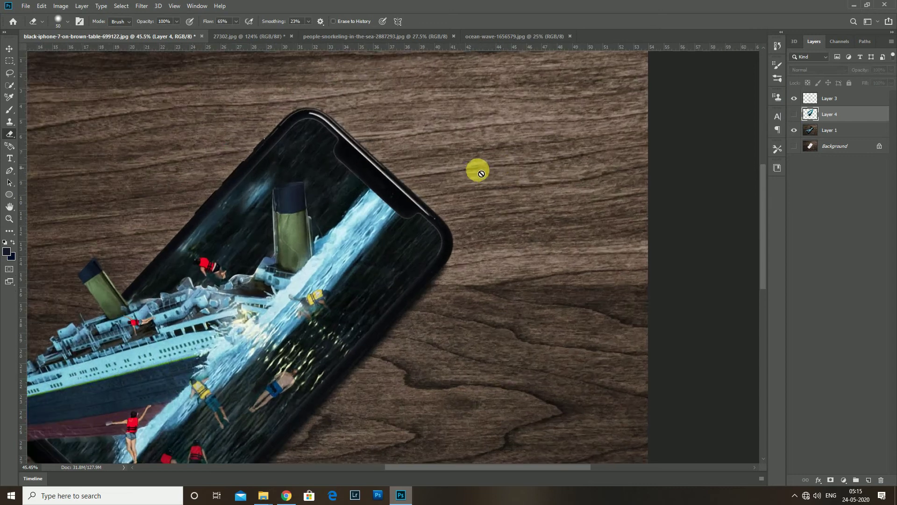
{"action": "left_click", "coordinate": [795, 115]}
{"action": "left_click", "coordinate": [795, 115]}
{"action": "left_click", "coordinate": [794, 115]}
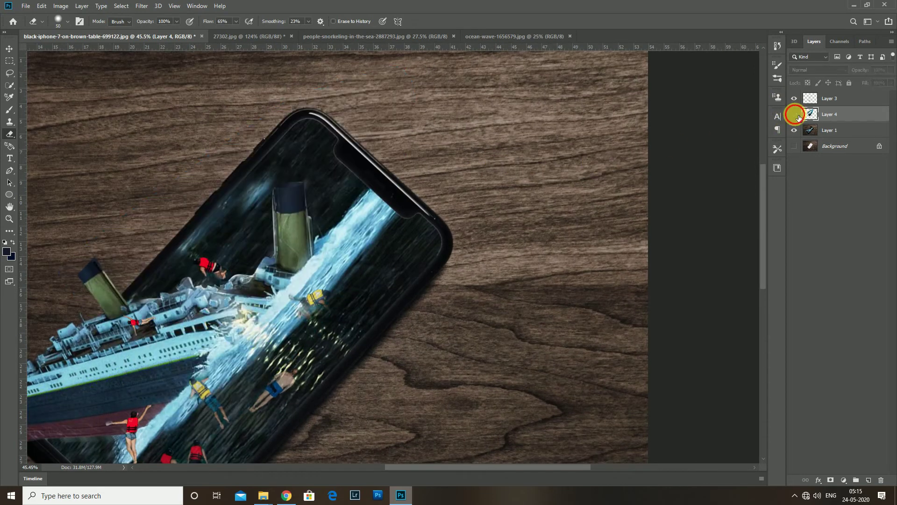
- Move the wave up-right and erase its edges outside the phone with a 400 px eraser
{"action": "key", "text": "v"}
{"action": "left_click_drag", "start_coordinate": [291, 181], "coordinate": [348, 165]}
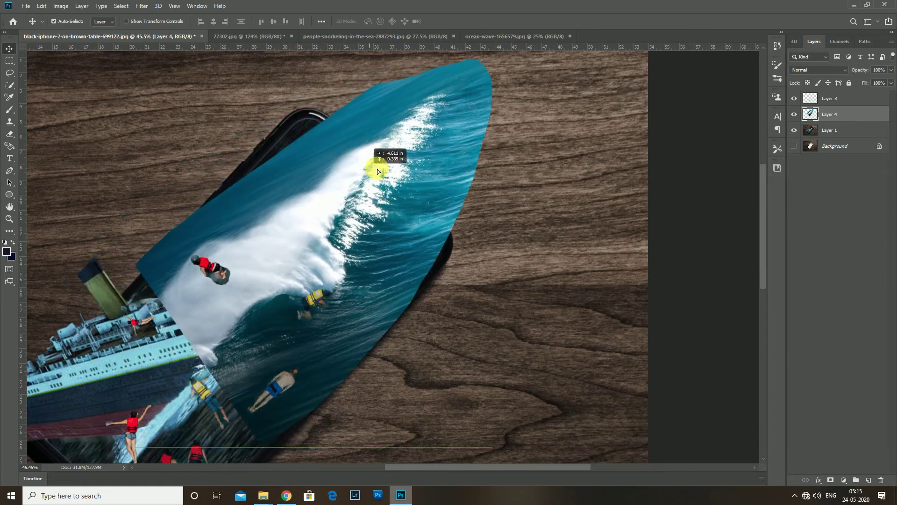
{"action": "key", "text": "e"}
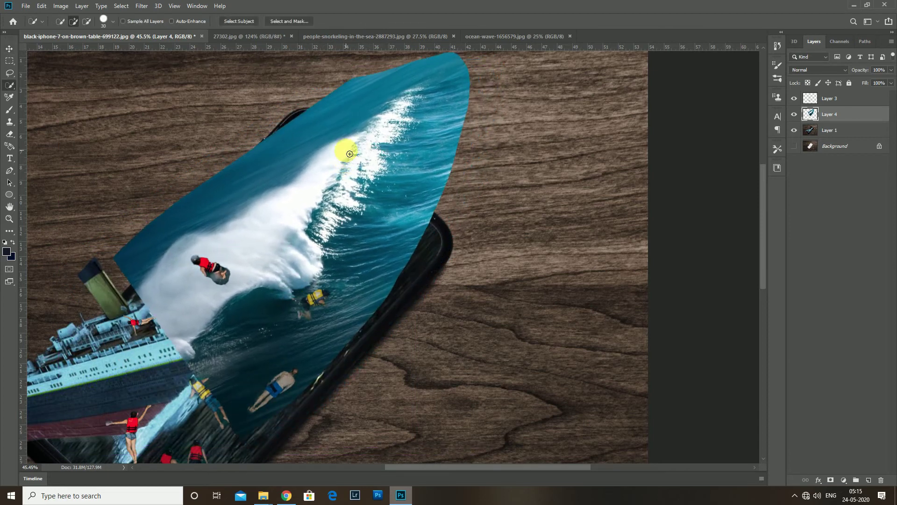
{"action": "scroll", "coordinate": [327, 145], "scroll_direction": "down", "scroll_amount": 2}
{"action": "scroll", "coordinate": [309, 143], "scroll_direction": "down", "scroll_amount": 1}
{"action": "key", "text": "bracketright"}
{"action": "key", "text": "bracketright"}
{"action": "key", "text": "bracketright"}
{"action": "left_click_drag", "start_coordinate": [327, 117], "coordinate": [413, 147]}
{"action": "mouse_move", "coordinate": [378, 325]}
{"action": "left_mouse_down"}
{"action": "mouse_move", "coordinate": [286, 345]}
{"action": "mouse_move", "coordinate": [391, 280]}
{"action": "mouse_move", "coordinate": [297, 327]}
{"action": "mouse_move", "coordinate": [354, 300]}
{"action": "mouse_move", "coordinate": [430, 199]}
{"action": "mouse_move", "coordinate": [283, 153]}
{"action": "mouse_move", "coordinate": [197, 227]}
{"action": "mouse_move", "coordinate": [251, 188]}
{"action": "mouse_move", "coordinate": [195, 241]}
{"action": "mouse_move", "coordinate": [179, 245]}
{"action": "mouse_move", "coordinate": [356, 132]}
{"action": "mouse_move", "coordinate": [212, 216]}
{"action": "mouse_move", "coordinate": [382, 154]}
{"action": "mouse_move", "coordinate": [194, 247]}
{"action": "mouse_move", "coordinate": [230, 328]}
{"action": "mouse_move", "coordinate": [280, 321]}
{"action": "left_mouse_up"}
- Erase the wave around the swimmers and bow, then scale the wave to about 69%
{"action": "scroll", "coordinate": [276, 295], "scroll_direction": "up", "scroll_amount": 1}
{"action": "mouse_move", "coordinate": [182, 184]}
{"action": "left_mouse_down"}
{"action": "mouse_move", "coordinate": [193, 230]}
{"action": "mouse_move", "coordinate": [187, 249]}
{"action": "mouse_move", "coordinate": [194, 183]}
{"action": "left_mouse_up"}
{"action": "key", "text": "ctrl+t"}
{"action": "scroll", "coordinate": [278, 196], "scroll_direction": "down", "scroll_amount": 1}
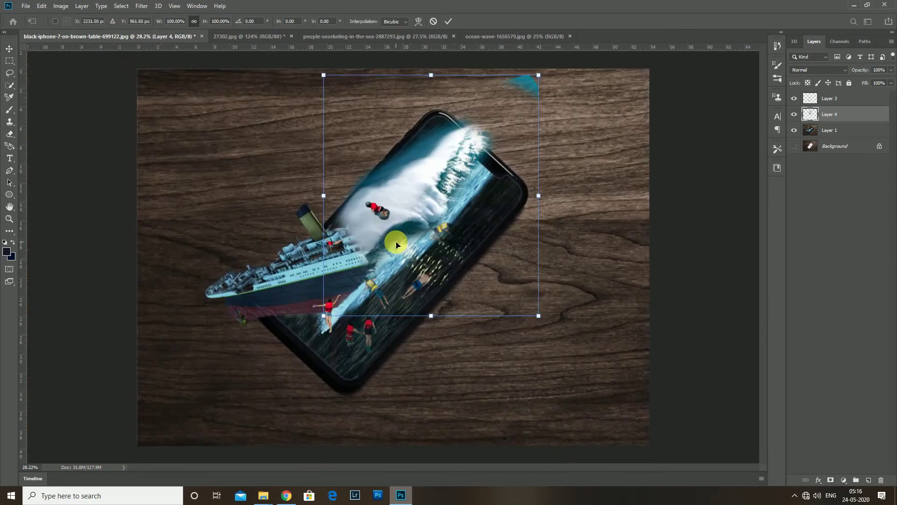
{"action": "scroll", "coordinate": [467, 275], "scroll_direction": "down", "scroll_amount": 1}
{"action": "left_click_drag", "start_coordinate": [521, 304], "coordinate": [495, 266]}
- Rotate the wave about 8° and nudge it onto the upper phone screen
{"action": "scroll", "coordinate": [444, 218], "scroll_direction": "up", "scroll_amount": 1}
{"action": "left_click_drag", "start_coordinate": [443, 218], "coordinate": [429, 211]}
{"action": "scroll", "coordinate": [429, 211], "scroll_direction": "up", "scroll_amount": 1}
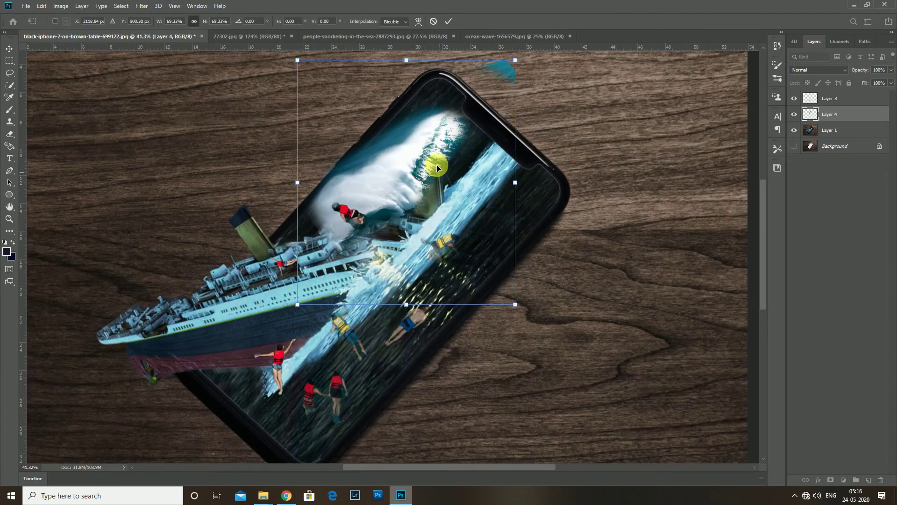
{"action": "left_click_drag", "start_coordinate": [526, 194], "coordinate": [531, 200]}
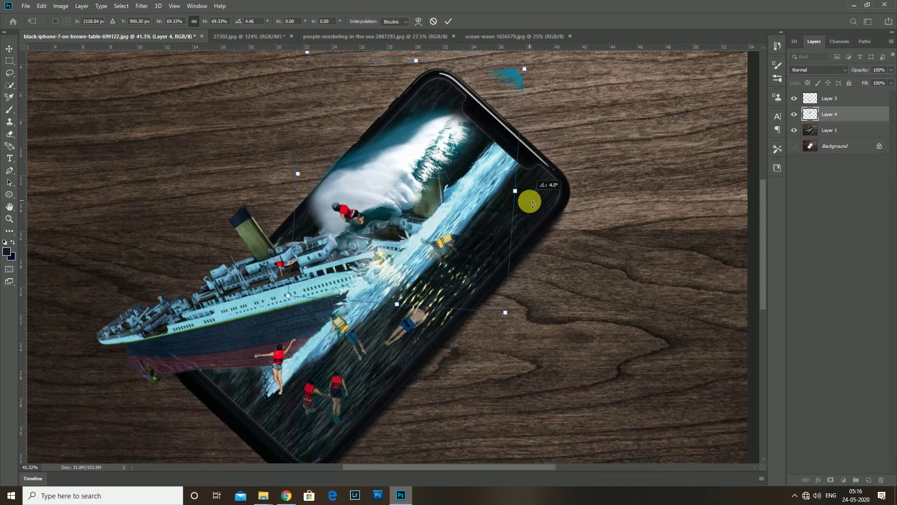
{"action": "left_click_drag", "start_coordinate": [455, 194], "coordinate": [463, 202]}
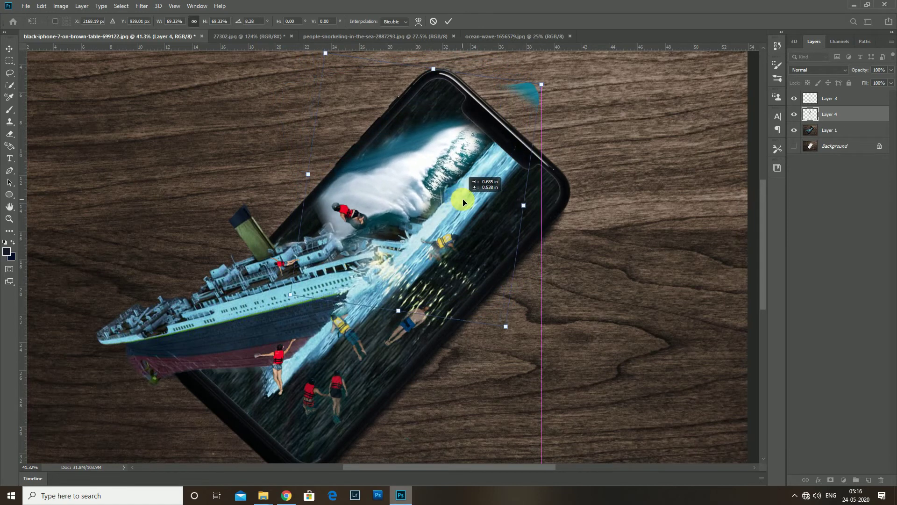
{"action": "key", "text": "Return"}
{"action": "key", "text": "e"}
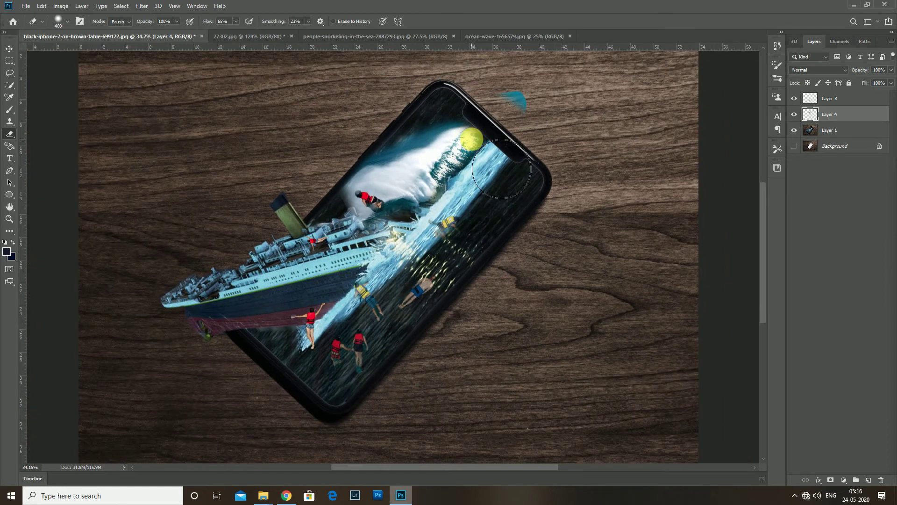
- Rotate, skew and stretch the wave left so its spray sweeps past the screen edge
{"action": "scroll", "coordinate": [534, 125], "scroll_direction": "down", "scroll_amount": 1}
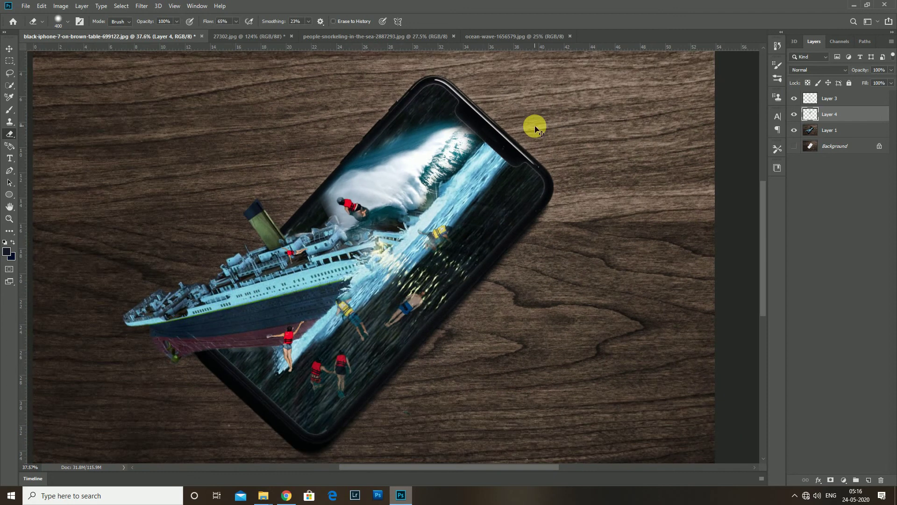
{"action": "key", "text": "ctrl+t"}
{"action": "mouse_move", "coordinate": [525, 88]}
{"action": "left_mouse_down"}
{"action": "mouse_move", "coordinate": [515, 79]}
{"action": "mouse_move", "coordinate": [517, 95]}
{"action": "left_mouse_up"}
{"action": "left_click_drag", "start_coordinate": [313, 290], "coordinate": [282, 317]}
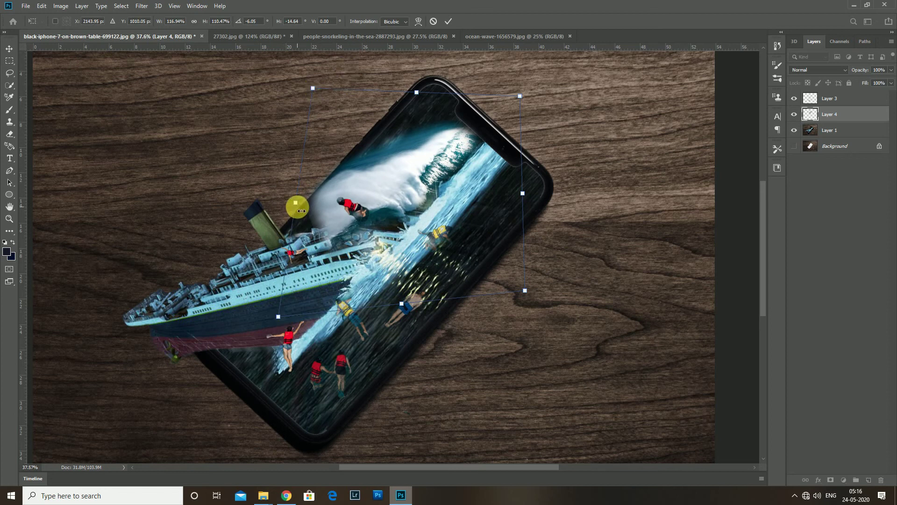
{"action": "left_click_drag", "start_coordinate": [295, 202], "coordinate": [267, 204]}
{"action": "left_click_drag", "start_coordinate": [520, 96], "coordinate": [532, 110]}
{"action": "key", "text": "Return"}
{"action": "key", "text": "e"}
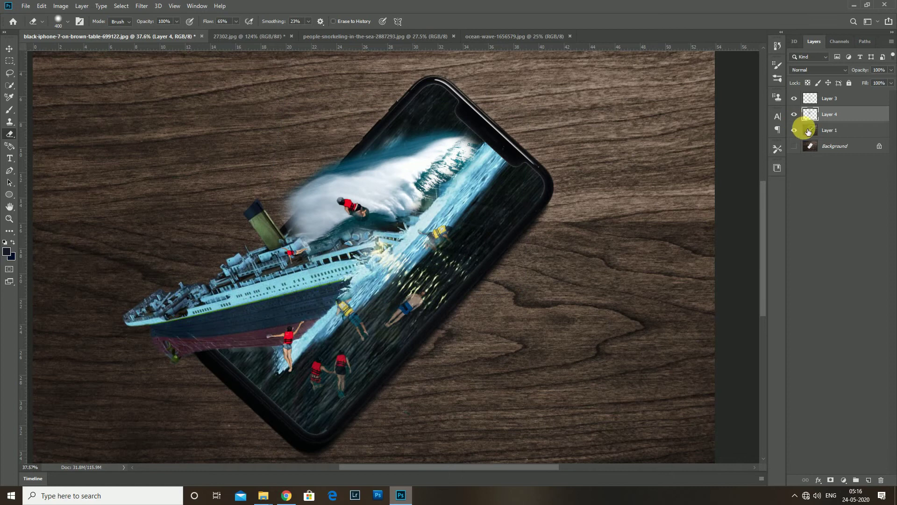
{"action": "left_click", "coordinate": [802, 129]}
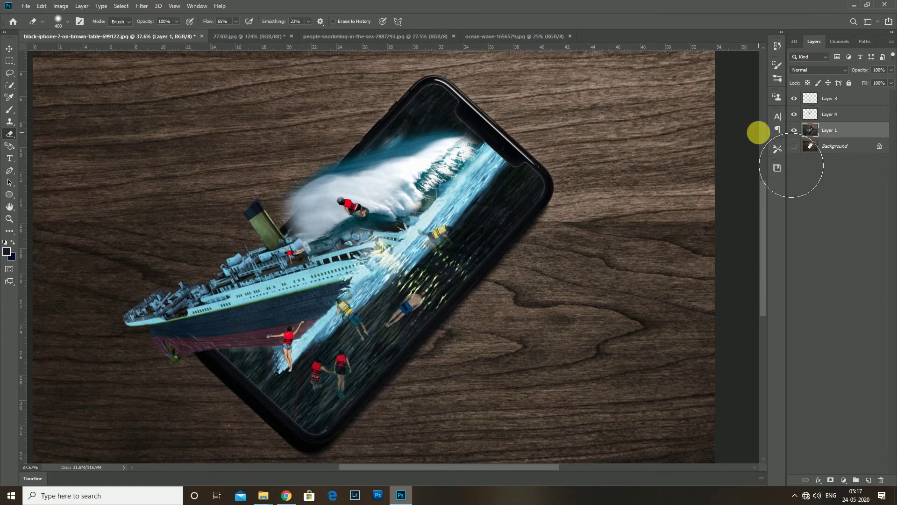
- Load the saved Work Path as a selection
{"action": "left_click", "coordinate": [860, 42]}
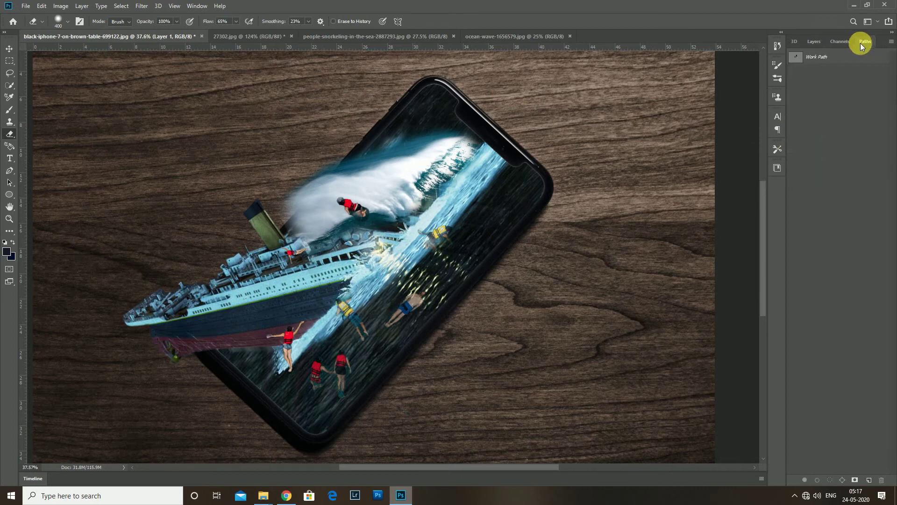
{"action": "left_click", "coordinate": [806, 59]}
{"action": "scroll", "coordinate": [696, 134], "scroll_direction": "up", "scroll_amount": 1}
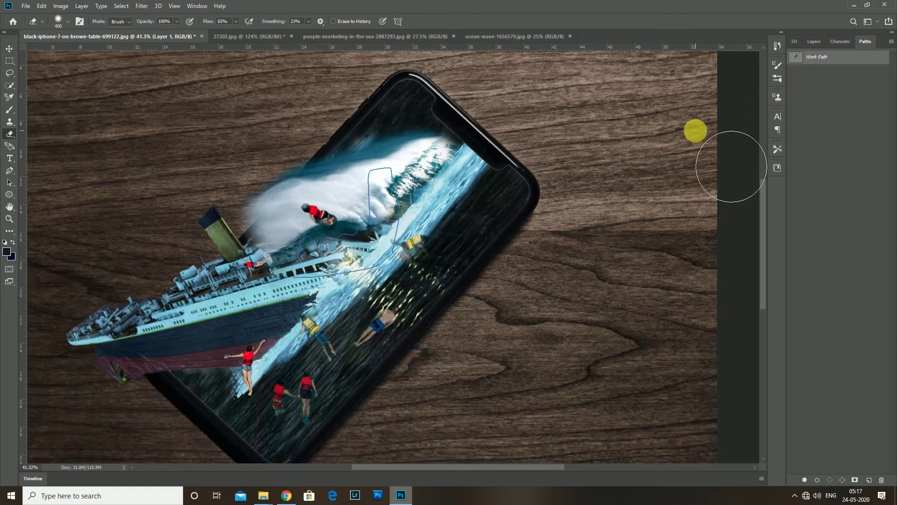
{"action": "key", "text": "ctrl+Return"}
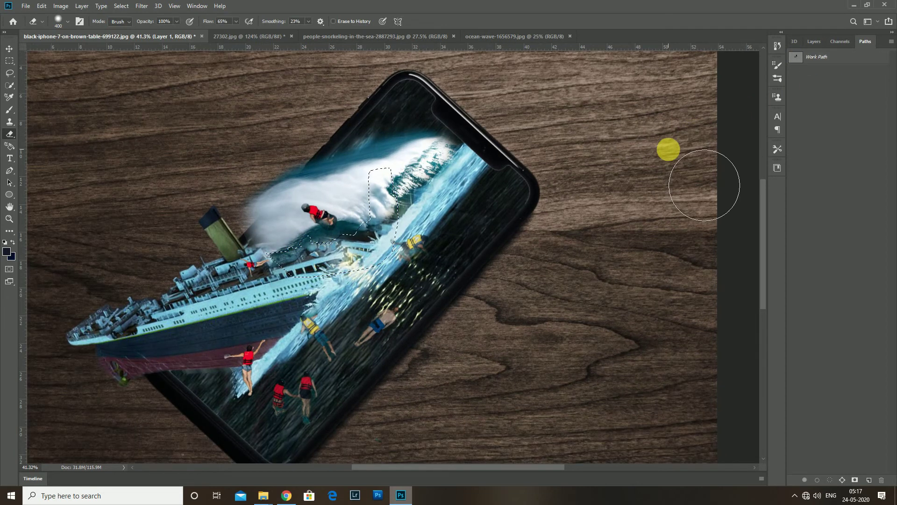
- Set the Layer 4 wave opacity to 42%
{"action": "left_click", "coordinate": [821, 42]}
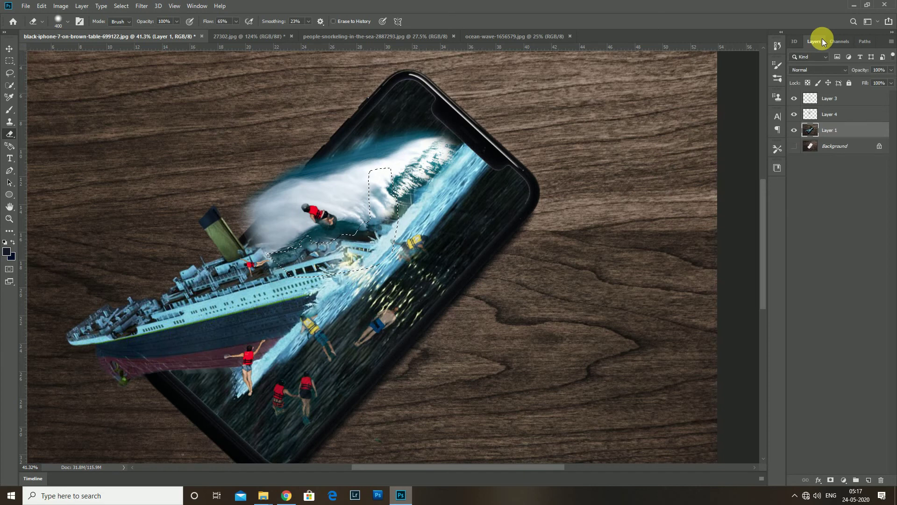
{"action": "left_click", "coordinate": [833, 120]}
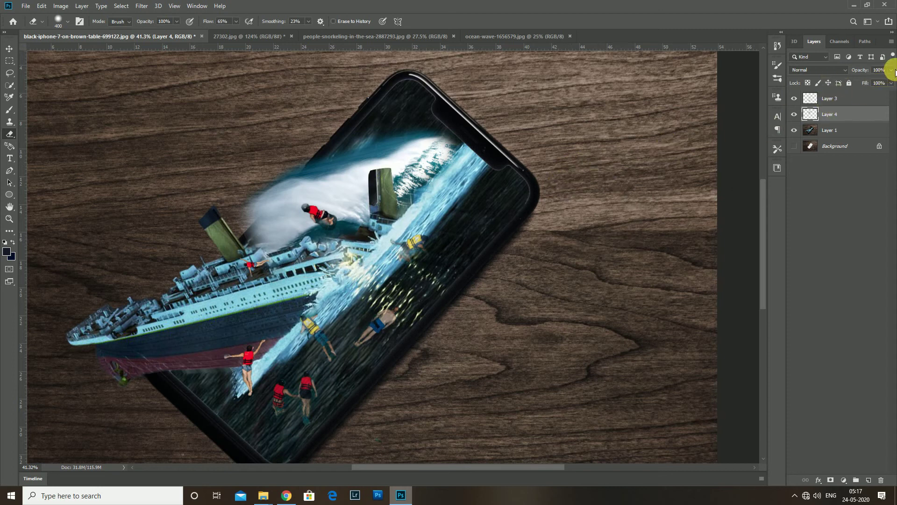
{"action": "left_click", "coordinate": [853, 89]}
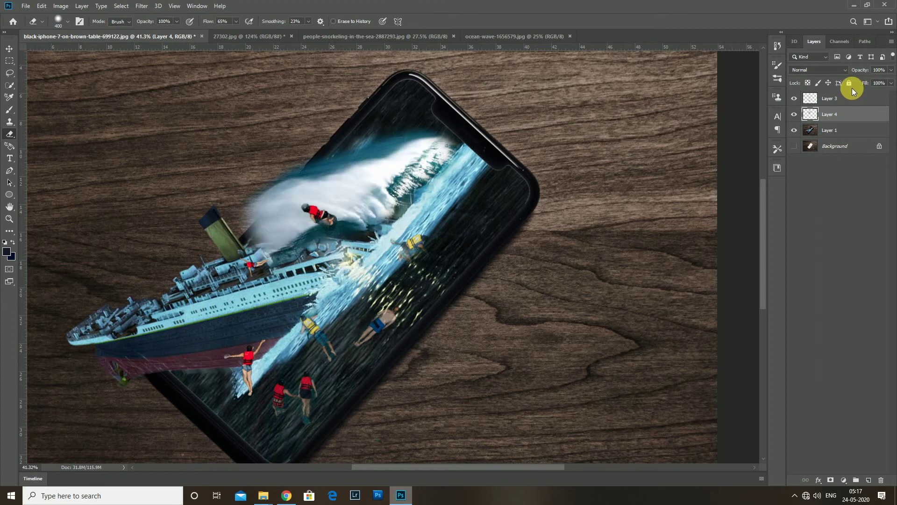
{"action": "left_click", "coordinate": [890, 70]}
{"action": "left_click", "coordinate": [865, 80]}
- Trace the phone screen's lower-left edge with the Pen and delete the haze inside
{"action": "scroll", "coordinate": [521, 144], "scroll_direction": "up", "scroll_amount": 2}
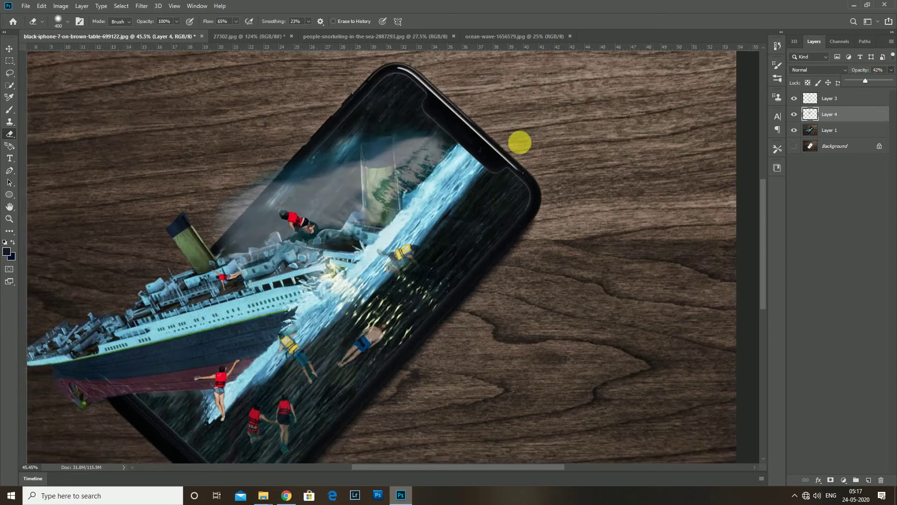
{"action": "scroll", "coordinate": [466, 206], "scroll_direction": "up", "scroll_amount": 2}
{"action": "key", "text": "p"}
{"action": "scroll", "coordinate": [137, 322], "scroll_direction": "up", "scroll_amount": 2}
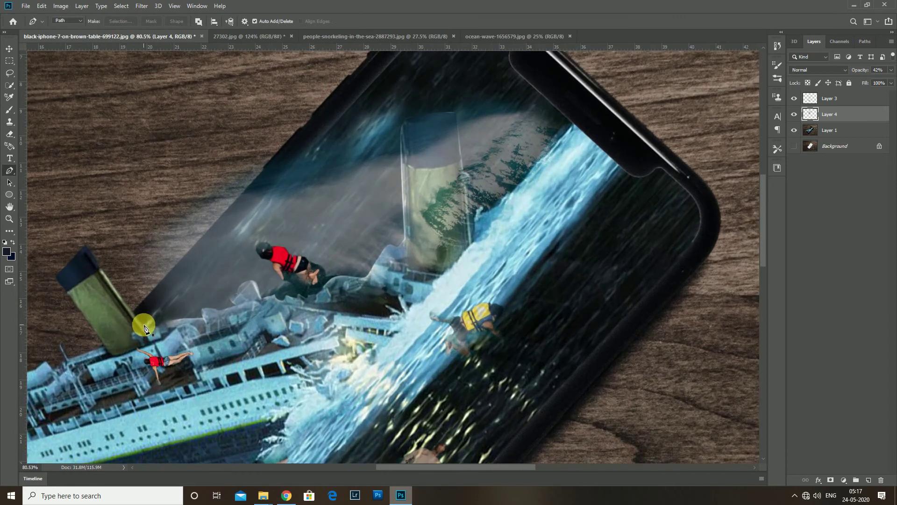
{"action": "left_click", "coordinate": [144, 327]}
{"action": "left_click", "coordinate": [383, 107]}
{"action": "left_click", "coordinate": [295, 109]}
{"action": "left_click", "coordinate": [201, 133]}
{"action": "left_click", "coordinate": [142, 160]}
{"action": "left_click", "coordinate": [92, 185]}
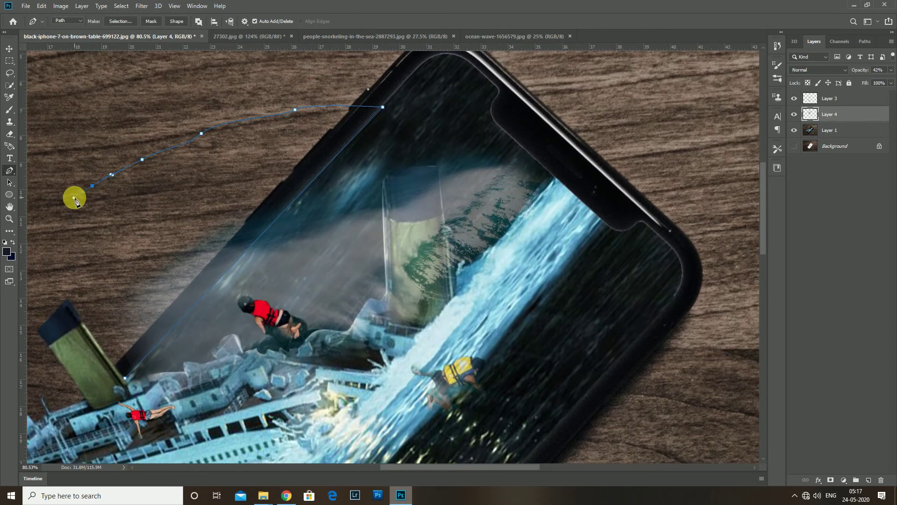
{"action": "key", "text": "ctrl+Return"}
{"action": "key", "text": "Delete"}
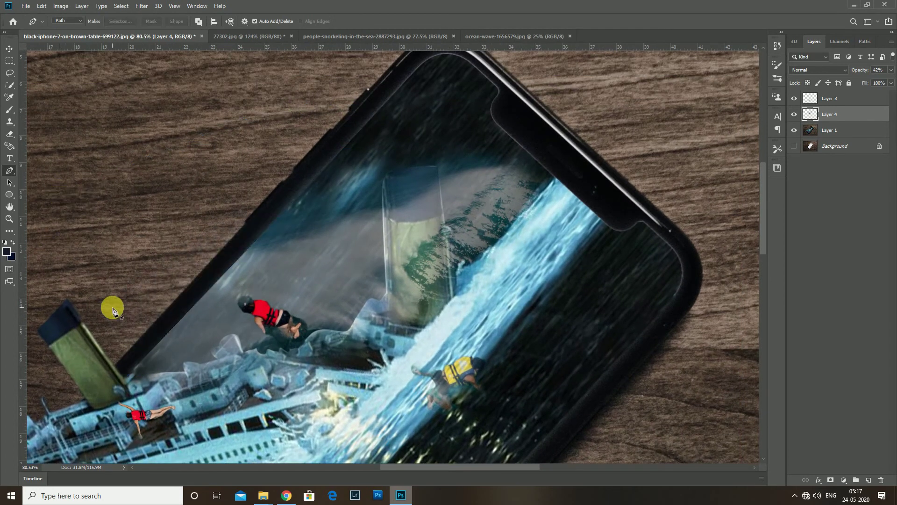
- Sample a clone source at the screen's lower-left edge and begin a pen path beside the funnel
{"action": "key", "text": "s"}
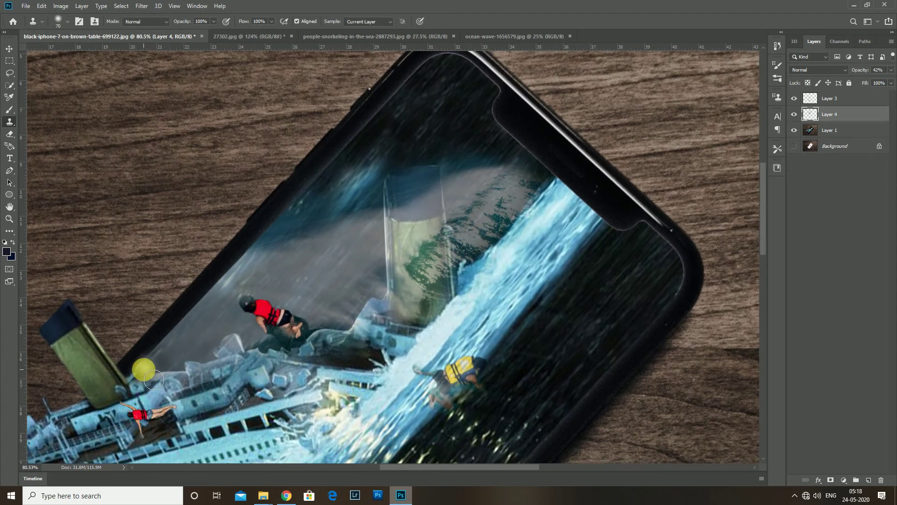
{"action": "left_click", "coordinate": [162, 349], "text": "alt"}
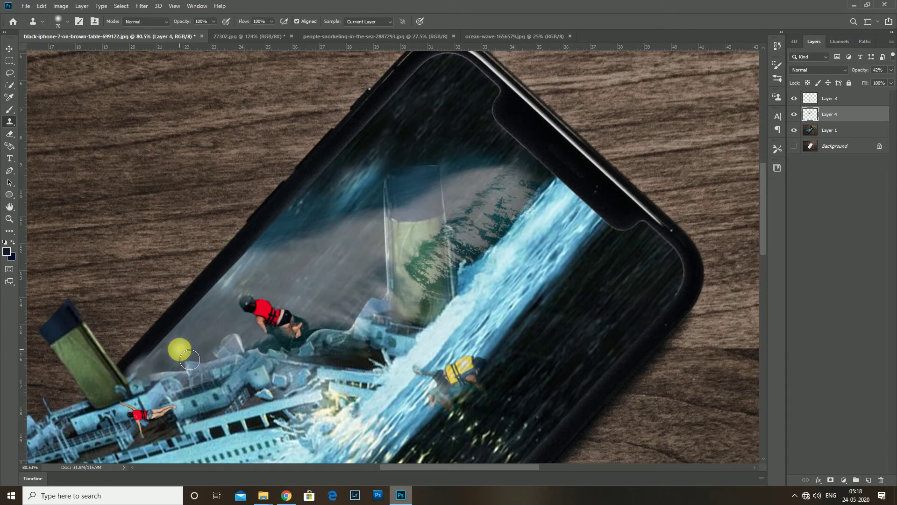
{"action": "key", "text": "p"}
{"action": "left_click", "coordinate": [158, 346]}
{"action": "left_click", "coordinate": [125, 381]}
{"action": "left_click", "coordinate": [111, 383]}
{"action": "left_click", "coordinate": [112, 367]}
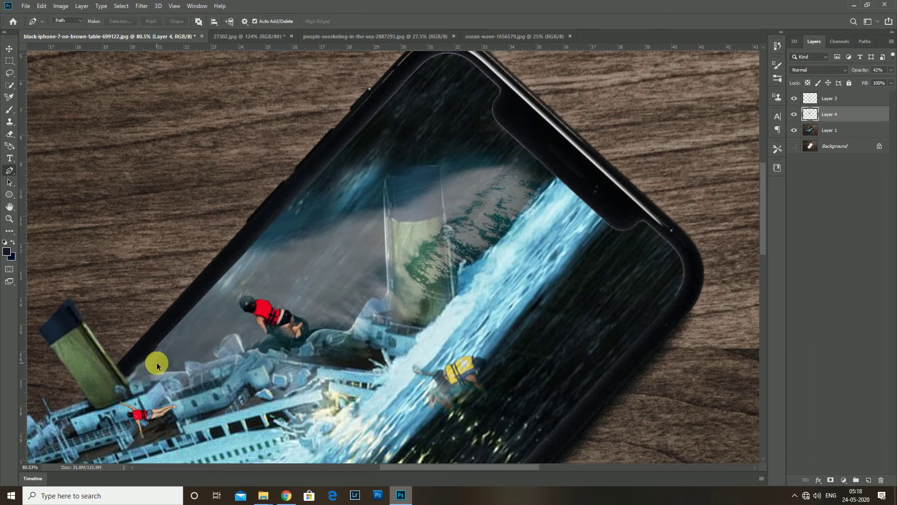
{"action": "scroll", "coordinate": [161, 356], "scroll_direction": "up", "scroll_amount": 1}
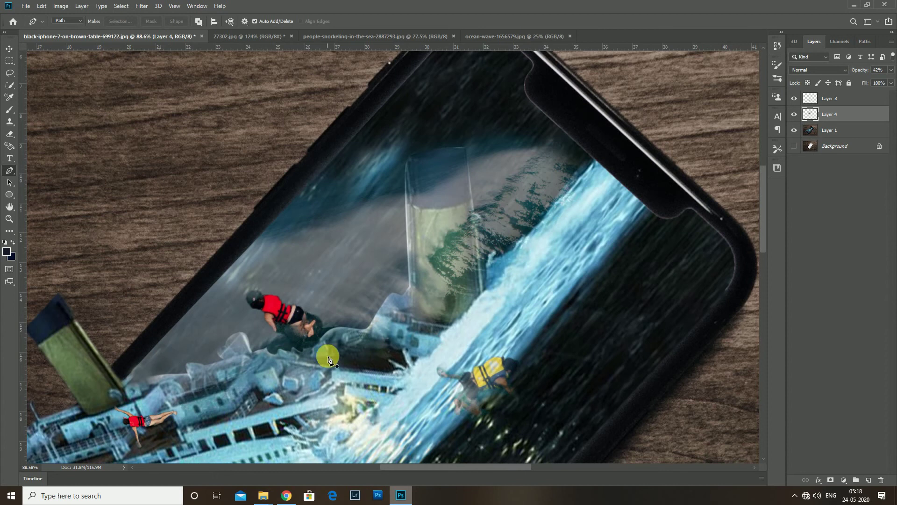
{"action": "scroll", "coordinate": [187, 364], "scroll_direction": "up", "scroll_amount": 3}
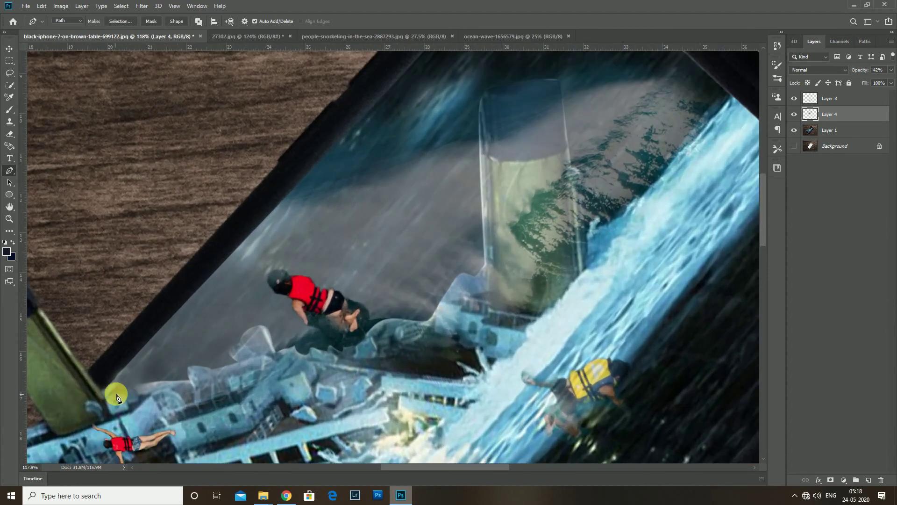
- Extend the pen outline along the ship's deck railings and up around the rear funnel
{"action": "left_click", "coordinate": [138, 396]}
{"action": "scroll", "coordinate": [214, 372], "scroll_direction": "up", "scroll_amount": 1}
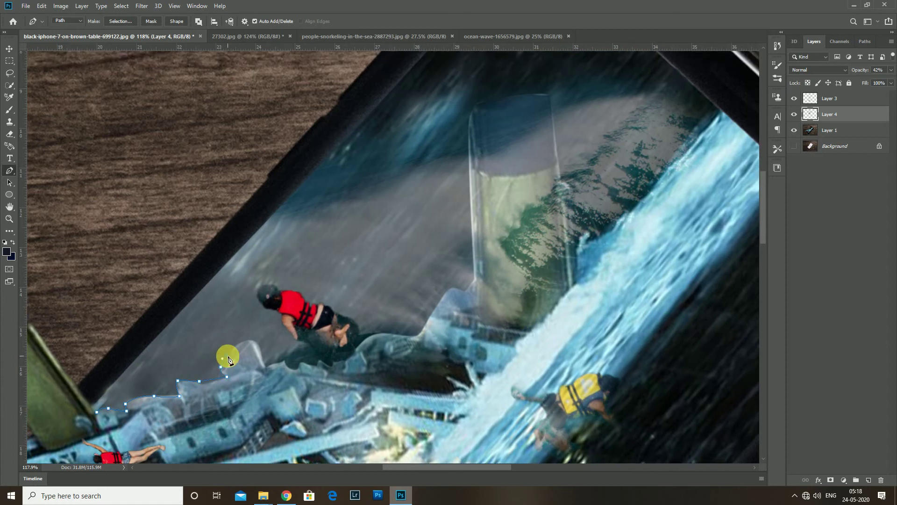
{"action": "scroll", "coordinate": [229, 359], "scroll_direction": "up", "scroll_amount": 1}
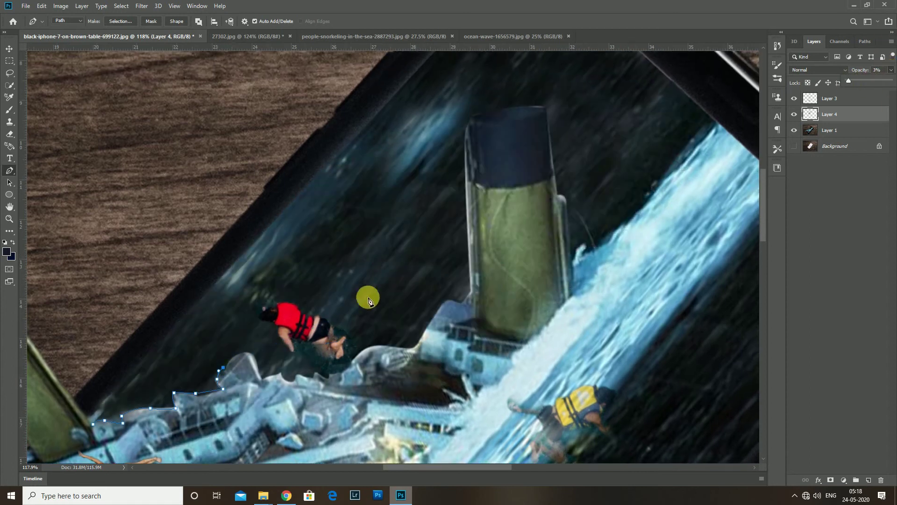
{"action": "left_click", "coordinate": [227, 361]}
{"action": "left_click", "coordinate": [283, 372]}
{"action": "left_click", "coordinate": [329, 379]}
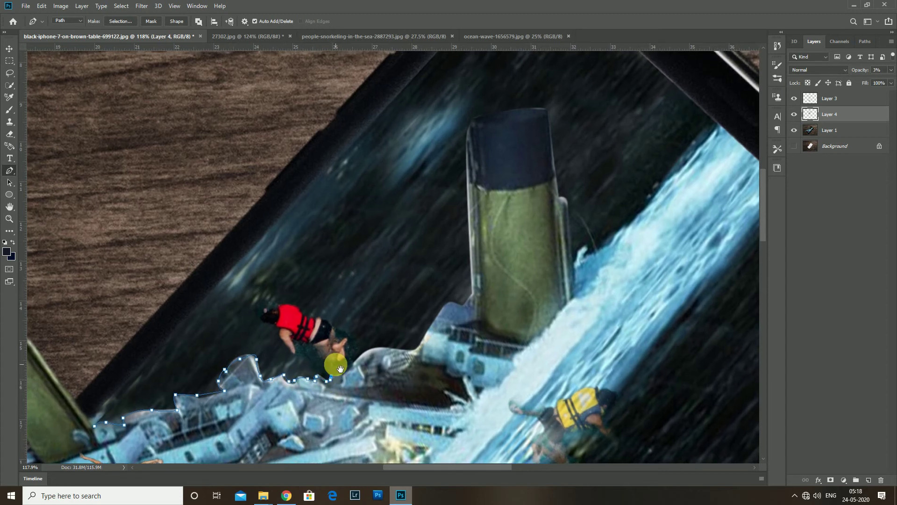
{"action": "left_click", "coordinate": [371, 349]}
{"action": "left_click", "coordinate": [415, 349]}
{"action": "left_click_drag", "start_coordinate": [463, 307], "coordinate": [437, 329]}
{"action": "left_click", "coordinate": [445, 316]}
{"action": "left_click", "coordinate": [446, 144]}
{"action": "left_click", "coordinate": [519, 130]}
- Trace around the wave's right edge and bottom, close the path and make it a selection
{"action": "left_click", "coordinate": [541, 228]}
{"action": "left_click", "coordinate": [552, 291]}
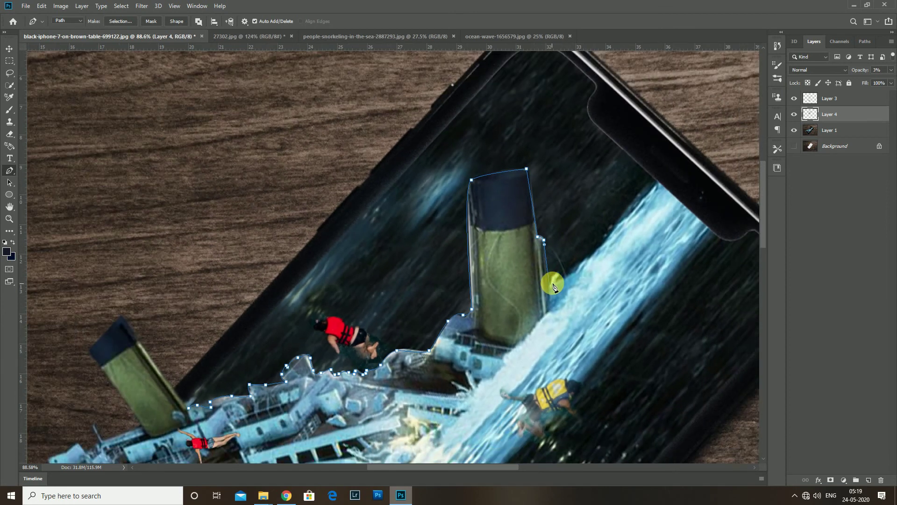
{"action": "scroll", "coordinate": [553, 290], "scroll_direction": "down", "scroll_amount": 3, "text": "alt"}
{"action": "left_click", "coordinate": [674, 212]}
{"action": "left_click", "coordinate": [685, 254]}
{"action": "left_click", "coordinate": [649, 328]}
{"action": "left_click", "coordinate": [519, 413]}
{"action": "left_click", "coordinate": [364, 412]}
{"action": "left_click", "coordinate": [335, 419]}
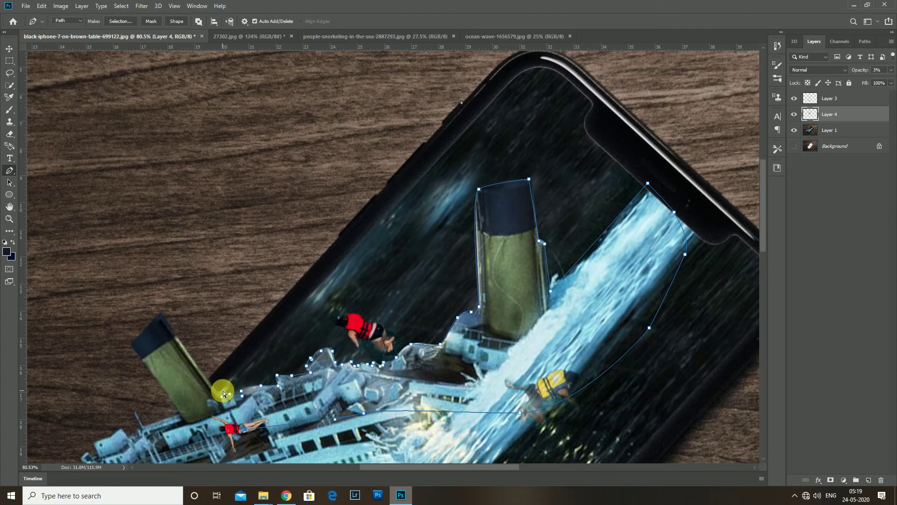
{"action": "scroll", "coordinate": [370, 374], "scroll_direction": "down", "scroll_amount": 1}
{"action": "key", "text": "ctrl+Return"}
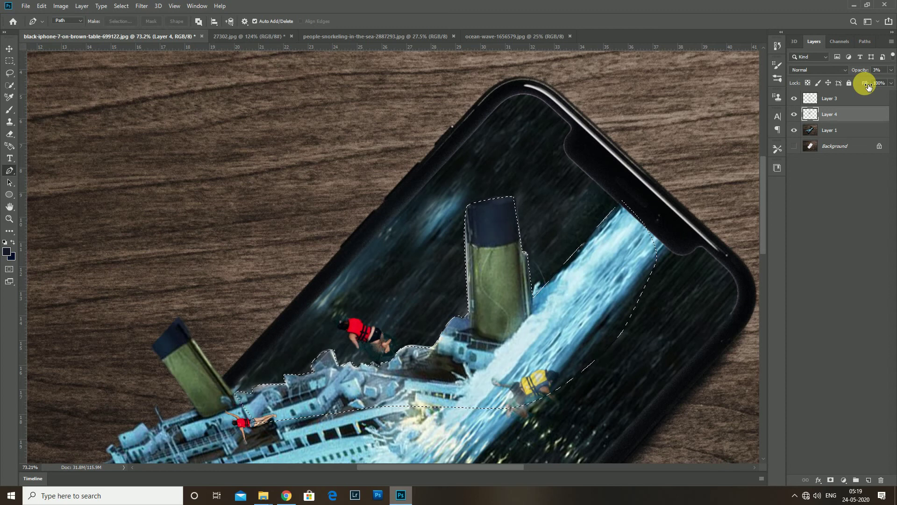
- Clear the traced ship-and-wave area from Layer 4 and set its opacity to 100%
{"action": "key", "text": "ctrl+d"}
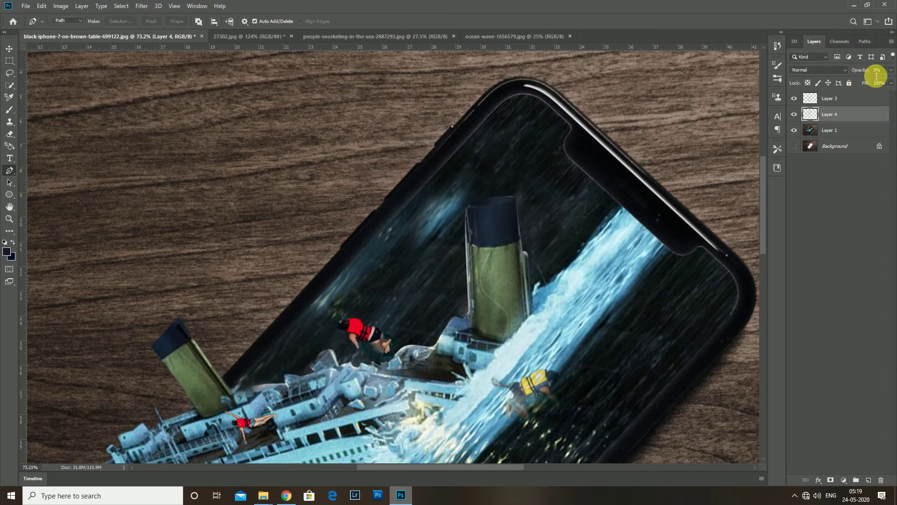
{"action": "left_click_drag", "start_coordinate": [877, 76], "coordinate": [865, 92]}
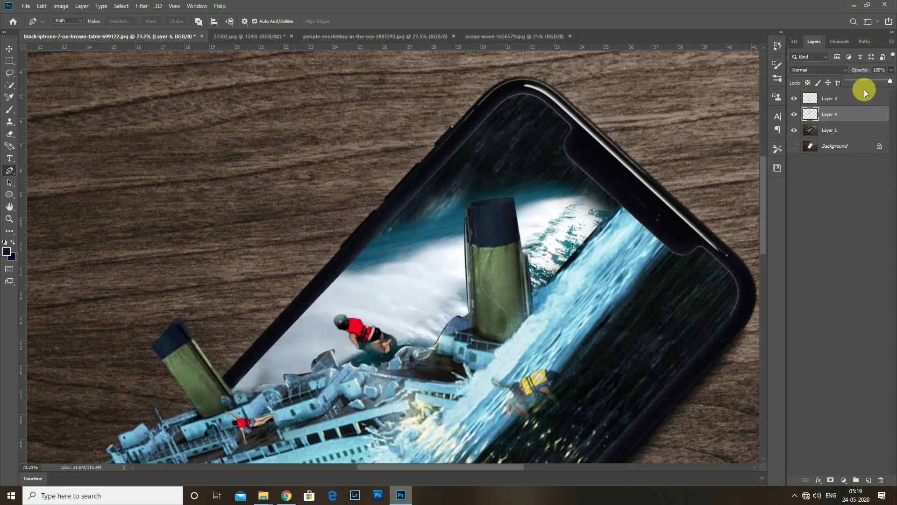
{"action": "scroll", "coordinate": [519, 266], "scroll_direction": "down", "scroll_amount": 2}
{"action": "scroll", "coordinate": [516, 280], "scroll_direction": "down", "scroll_amount": 1}
{"action": "key", "text": "w"}
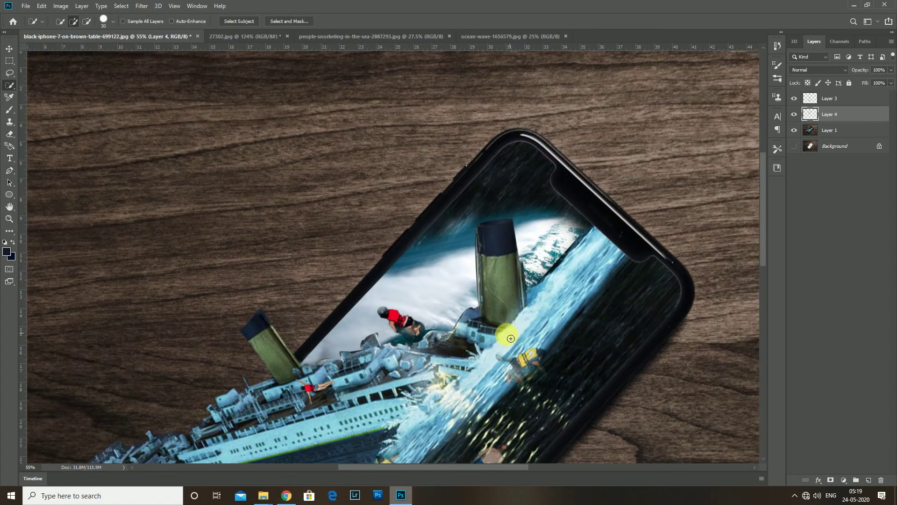
{"action": "scroll", "coordinate": [511, 338], "scroll_direction": "down", "scroll_amount": 1}
- Merge Layer 1 with Layer 4
{"action": "left_click", "coordinate": [837, 133], "text": "ctrl"}
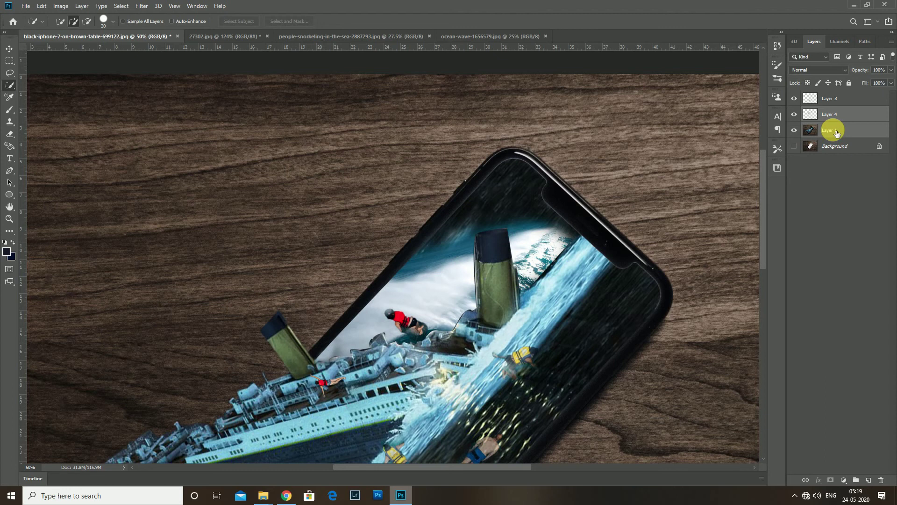
{"action": "key", "text": "ctrl+e"}
{"action": "key", "text": "s"}
{"action": "scroll", "coordinate": [588, 222], "scroll_direction": "up", "scroll_amount": 2}
{"action": "scroll", "coordinate": [584, 233], "scroll_direction": "up", "scroll_amount": 2}
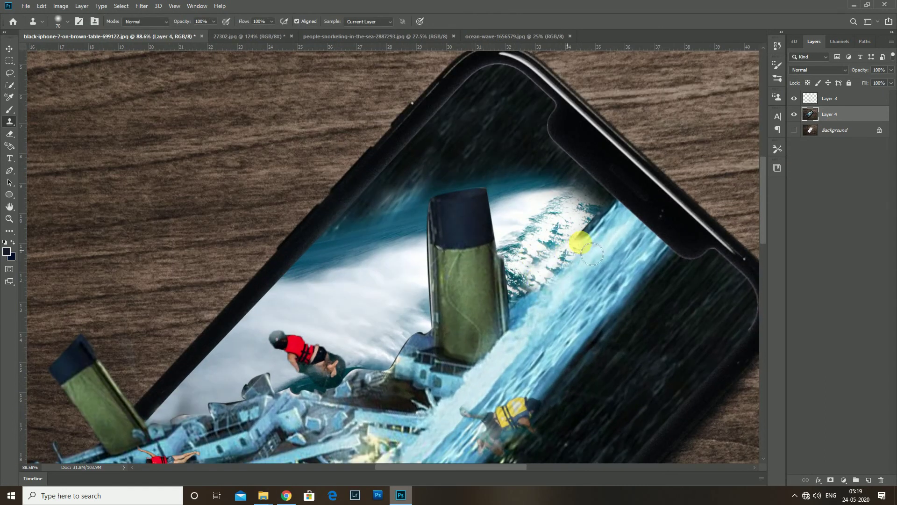
- Clone around the swimmers with a smaller Clone Stamp brush
{"action": "left_click_drag", "start_coordinate": [572, 258], "coordinate": [609, 231]}
{"action": "key", "text": "bracketleft"}
{"action": "key", "text": "bracketleft"}
{"action": "key", "text": "bracketleft"}
{"action": "scroll", "coordinate": [436, 296], "scroll_direction": "down", "scroll_amount": 2}
{"action": "scroll", "coordinate": [403, 308], "scroll_direction": "up", "scroll_amount": 1}
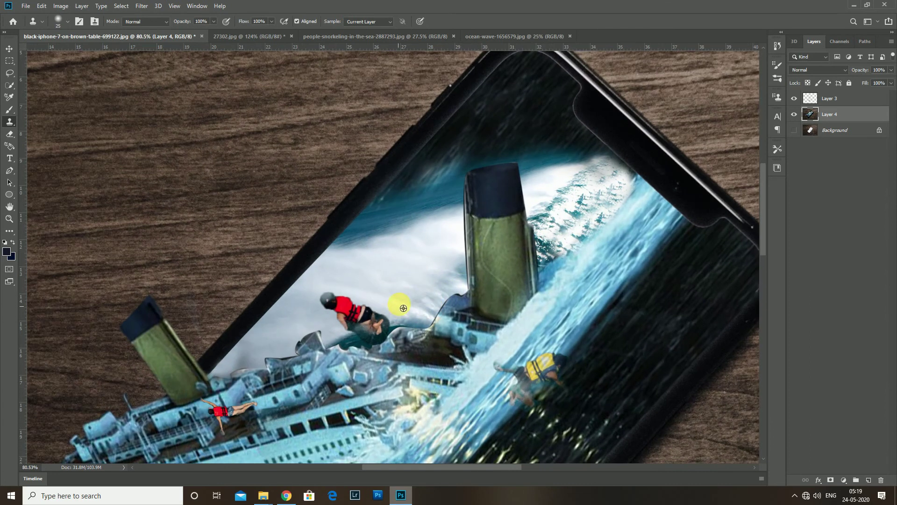
{"action": "left_click_drag", "start_coordinate": [440, 301], "coordinate": [470, 293]}
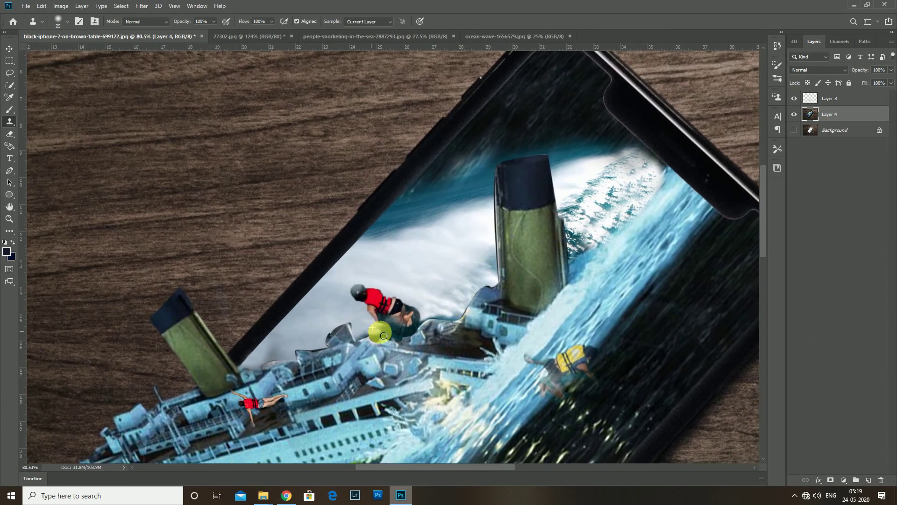
{"action": "scroll", "coordinate": [381, 330], "scroll_direction": "down", "scroll_amount": 1}
{"action": "scroll", "coordinate": [366, 319], "scroll_direction": "up", "scroll_amount": 5}
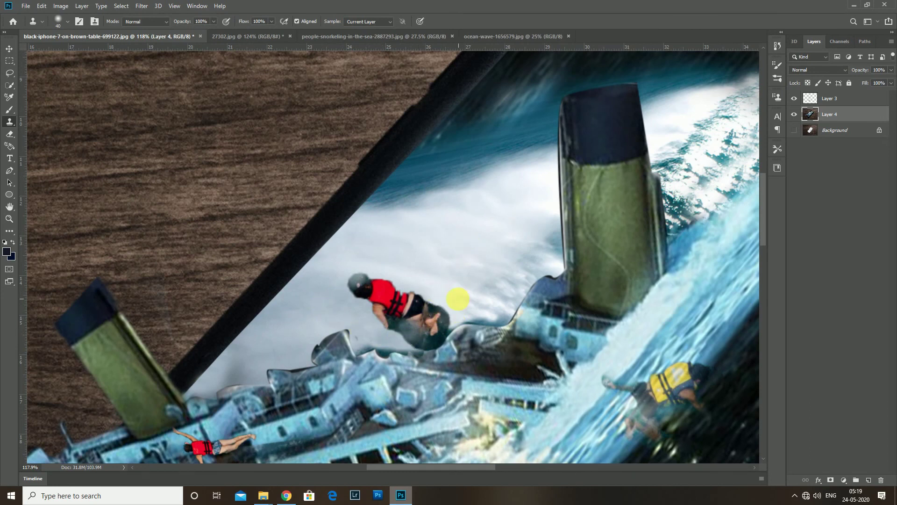
{"action": "scroll", "coordinate": [458, 299], "scroll_direction": "down", "scroll_amount": 2}
{"action": "scroll", "coordinate": [523, 251], "scroll_direction": "down", "scroll_amount": 2}
- Merge Layer 3 and Layer 4 into a single layer
{"action": "left_click", "coordinate": [830, 98]}
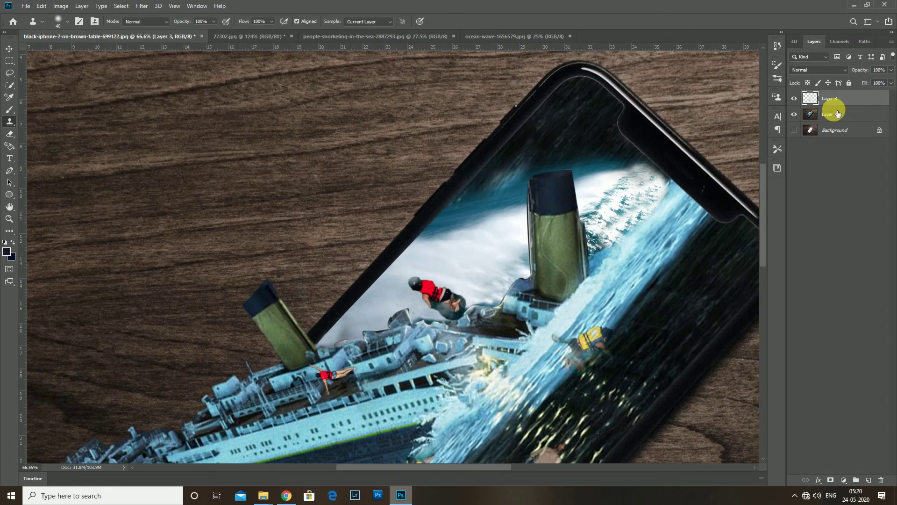
{"action": "left_click", "coordinate": [836, 114], "text": "ctrl"}
{"action": "key", "text": "ctrl+e"}
{"action": "scroll", "coordinate": [482, 271], "scroll_direction": "up", "scroll_amount": 3}
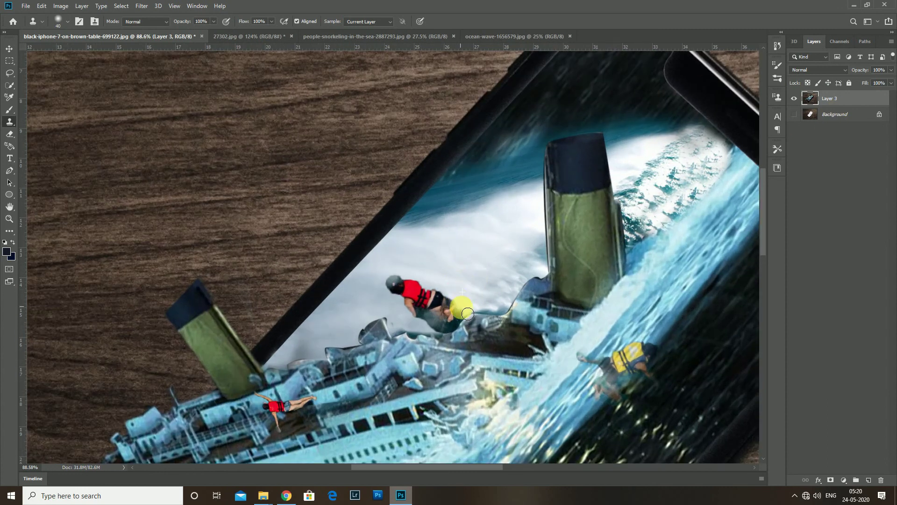
- Clone over the seam beside the red-vested swimmer
{"action": "left_click_drag", "start_coordinate": [426, 324], "coordinate": [430, 330]}
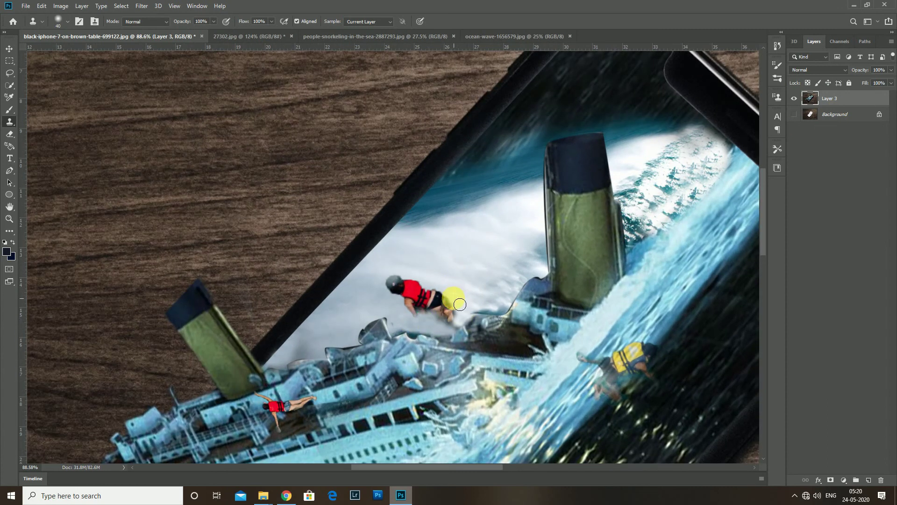
{"action": "scroll", "coordinate": [460, 304], "scroll_direction": "down", "scroll_amount": 2}
{"action": "scroll", "coordinate": [456, 300], "scroll_direction": "right", "scroll_amount": 1}
{"action": "scroll", "coordinate": [474, 312], "scroll_direction": "up", "scroll_amount": 1}
{"action": "scroll", "coordinate": [509, 253], "scroll_direction": "up", "scroll_amount": 1}
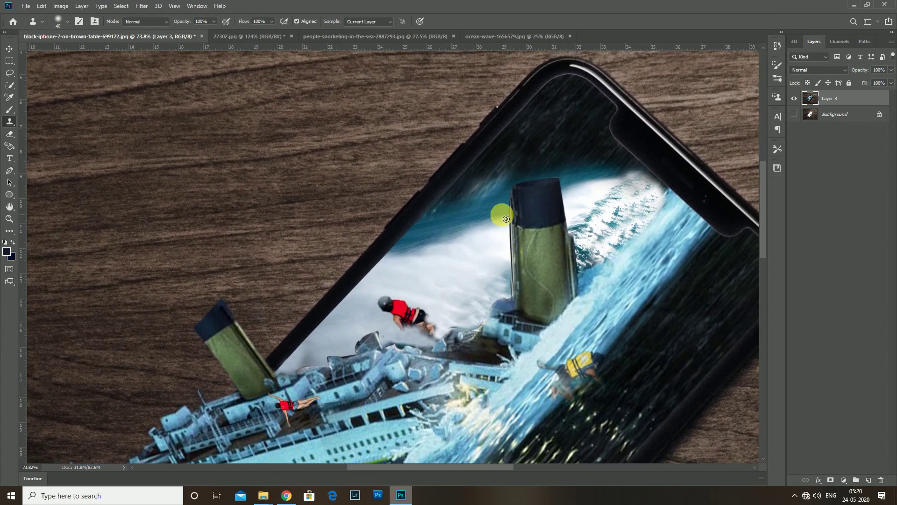
{"action": "scroll", "coordinate": [506, 219], "scroll_direction": "down", "scroll_amount": 2}
{"action": "scroll", "coordinate": [559, 148], "scroll_direction": "down", "scroll_amount": 2}
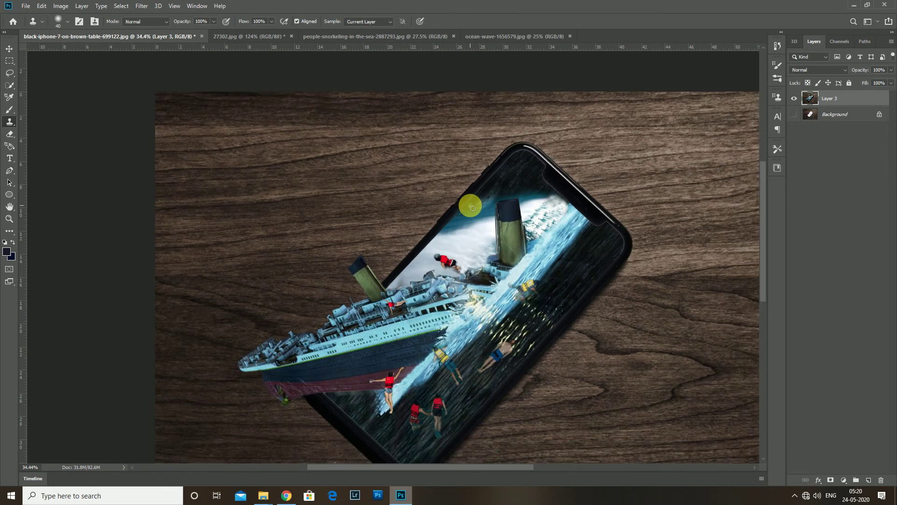
- Apply a Levels adjustment with the output black point raised to 14
{"action": "scroll", "coordinate": [393, 280], "scroll_direction": "up", "scroll_amount": 1}
{"action": "scroll", "coordinate": [392, 278], "scroll_direction": "up", "scroll_amount": 1}
{"action": "scroll", "coordinate": [393, 280], "scroll_direction": "down", "scroll_amount": 1}
{"action": "scroll", "coordinate": [396, 283], "scroll_direction": "down", "scroll_amount": 1}
{"action": "scroll", "coordinate": [395, 282], "scroll_direction": "down", "scroll_amount": 1}
{"action": "scroll", "coordinate": [397, 283], "scroll_direction": "down", "scroll_amount": 1}
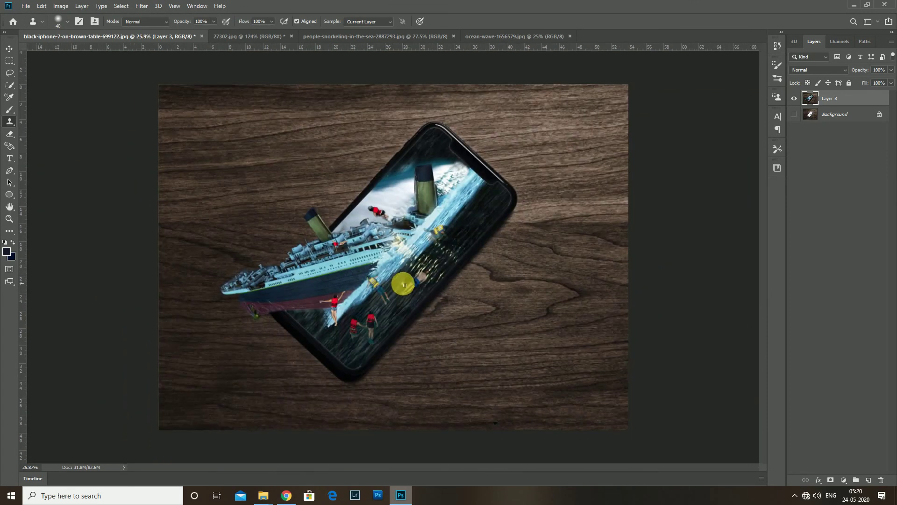
{"action": "scroll", "coordinate": [405, 286], "scroll_direction": "up", "scroll_amount": 1}
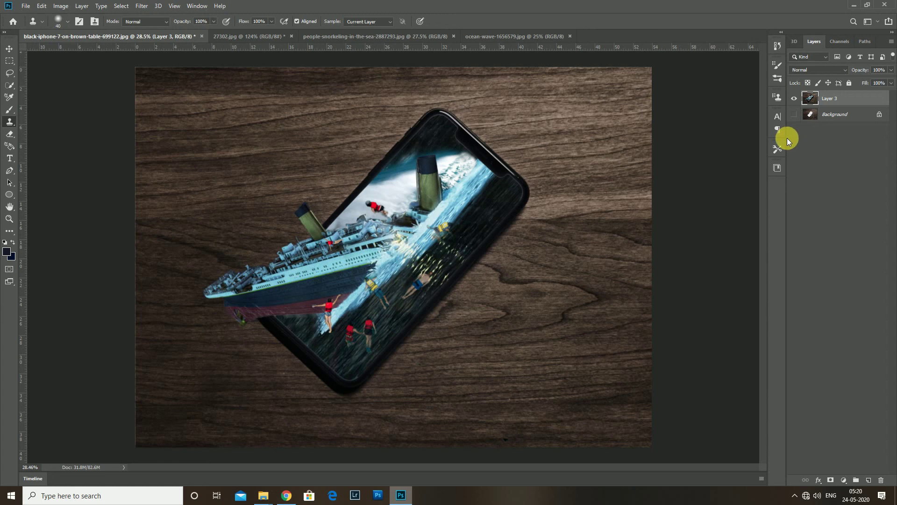
{"action": "key", "text": "ctrl+l"}
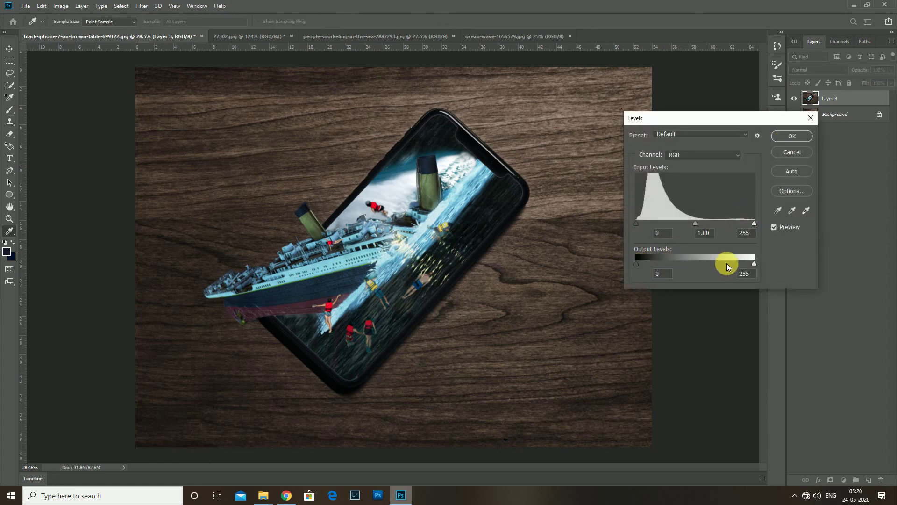
{"action": "left_click_drag", "start_coordinate": [636, 264], "coordinate": [645, 263]}
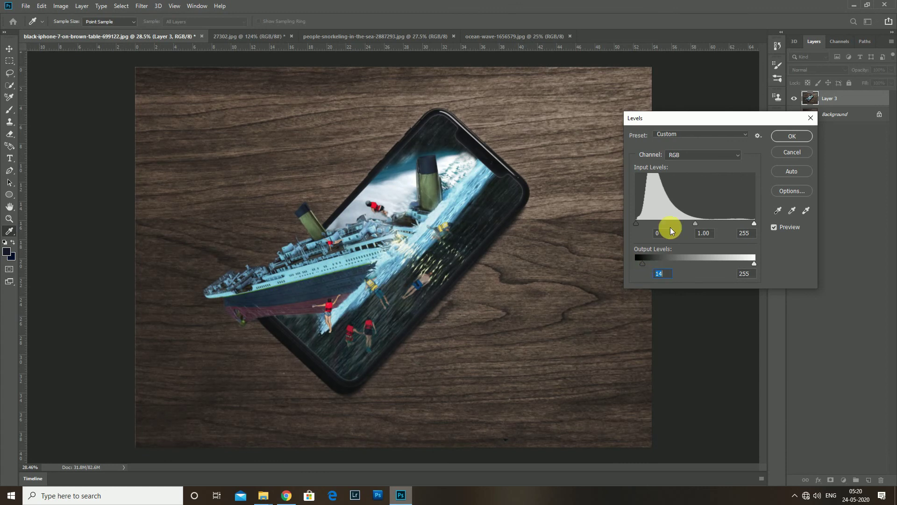
{"action": "left_click", "coordinate": [790, 136]}
{"action": "key", "text": "s"}
{"action": "scroll", "coordinate": [641, 245], "scroll_direction": "up", "scroll_amount": 1}
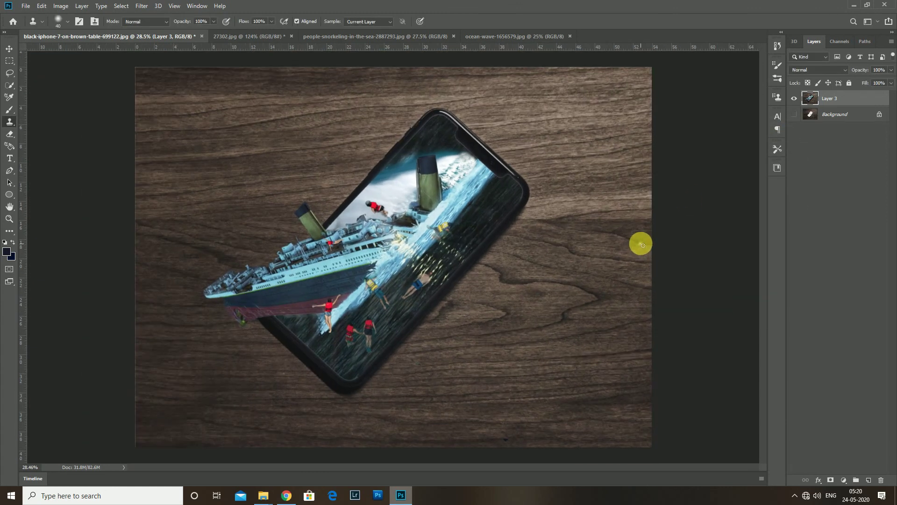
{"action": "left_click", "coordinate": [175, 5]}
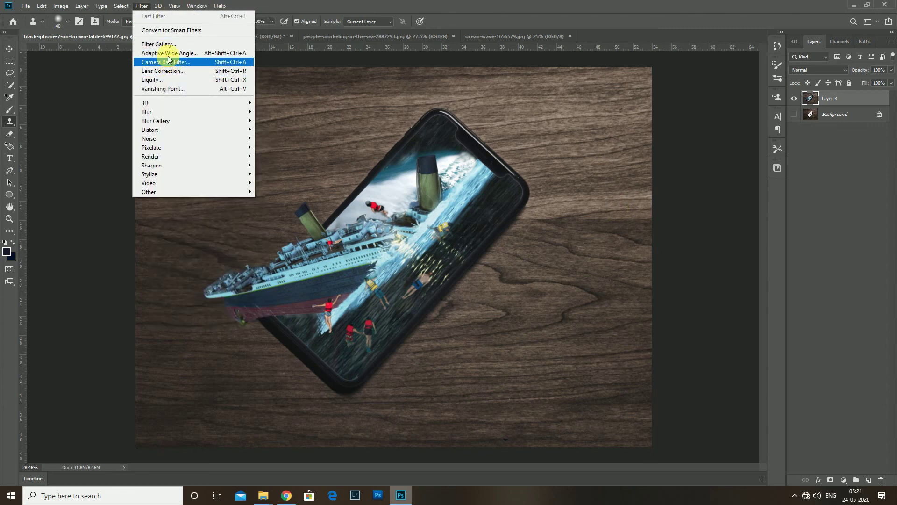
- Apply a Camera Raw grade: Temperature -10, Contrast +23, Whites +18, Saturation +14
{"action": "key", "text": "Escape"}
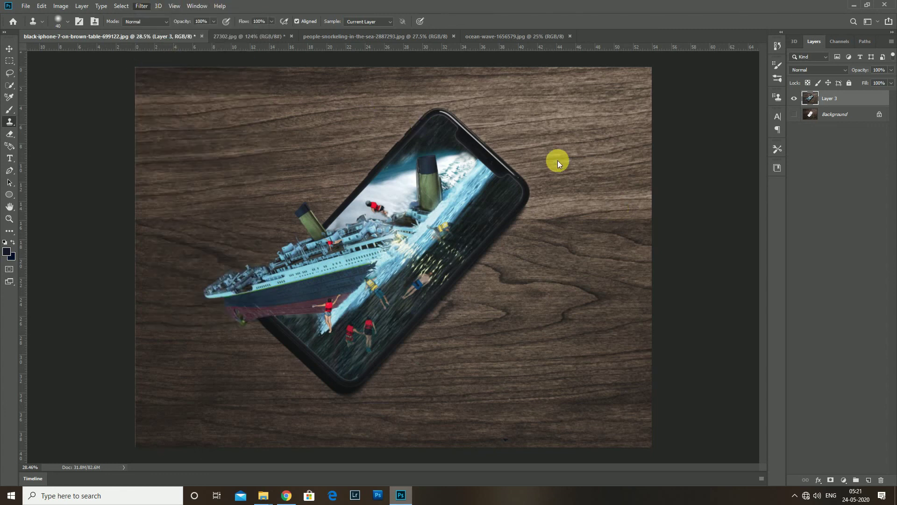
{"action": "key", "text": "shift+ctrl+a"}
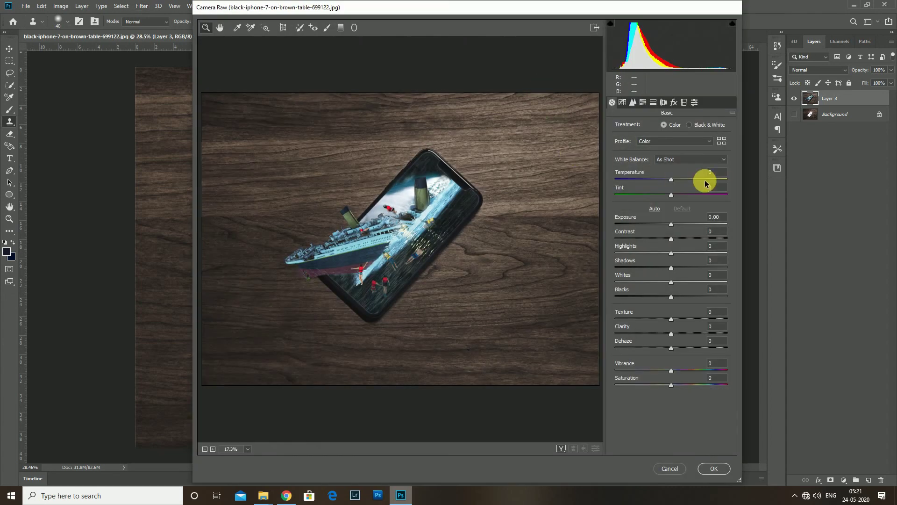
{"action": "left_click_drag", "start_coordinate": [671, 181], "coordinate": [667, 181]}
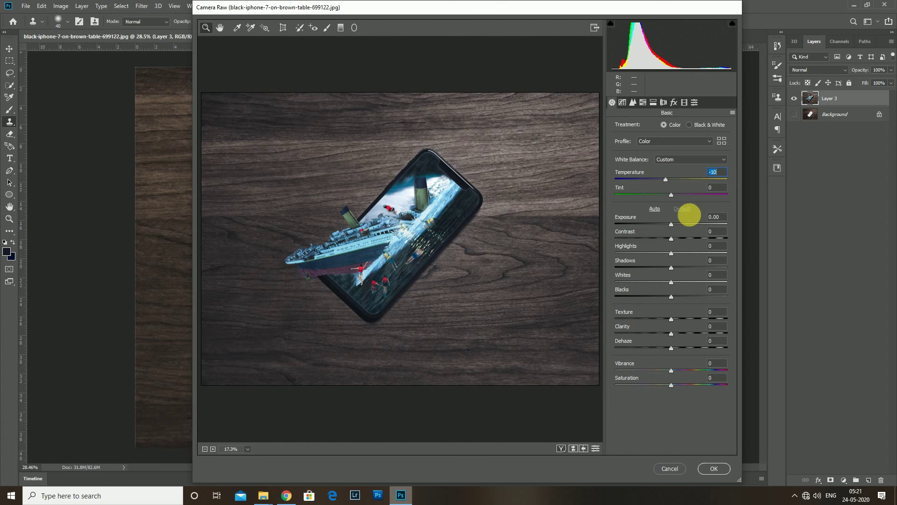
{"action": "left_click_drag", "start_coordinate": [677, 387], "coordinate": [679, 386]}
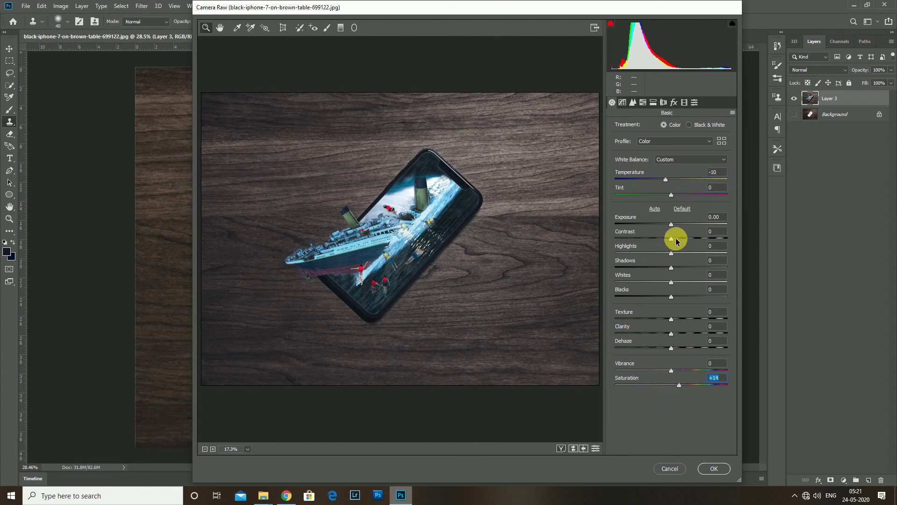
{"action": "left_click_drag", "start_coordinate": [674, 239], "coordinate": [686, 239]}
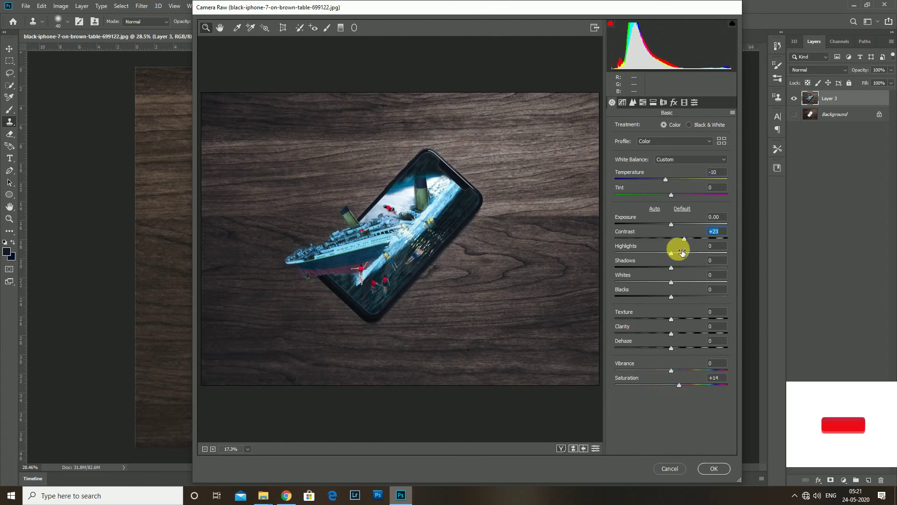
{"action": "left_click_drag", "start_coordinate": [671, 282], "coordinate": [681, 282]}
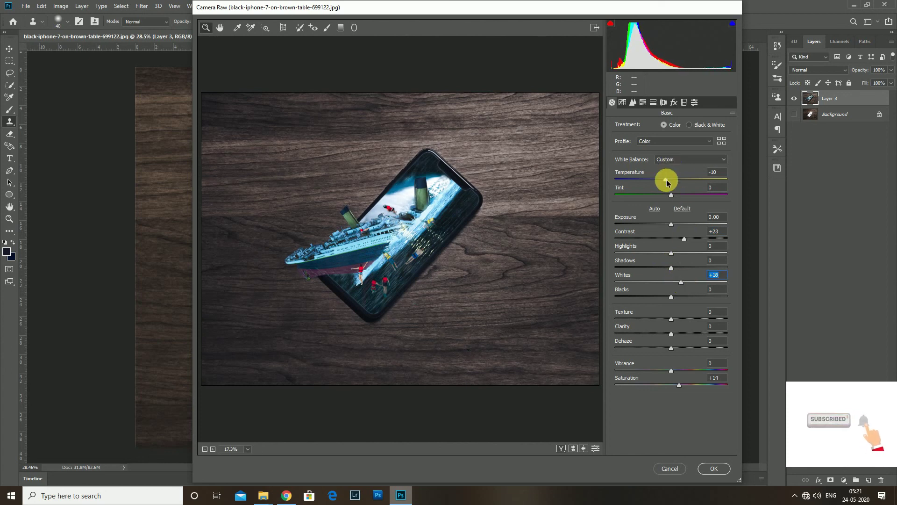
{"action": "left_click", "coordinate": [715, 468]}
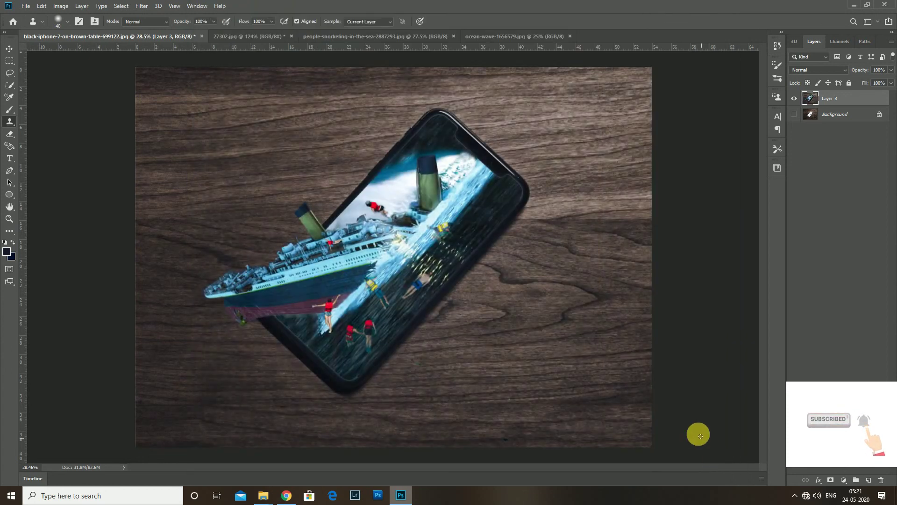